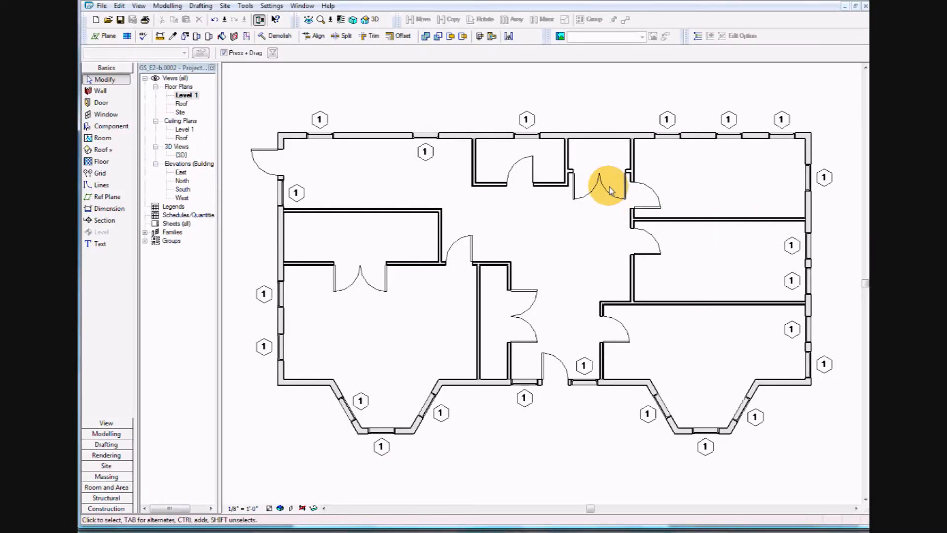
Duplicate the door type of the double door in the small closet near the upper middle as 48" x 80".
left_click(600, 186)
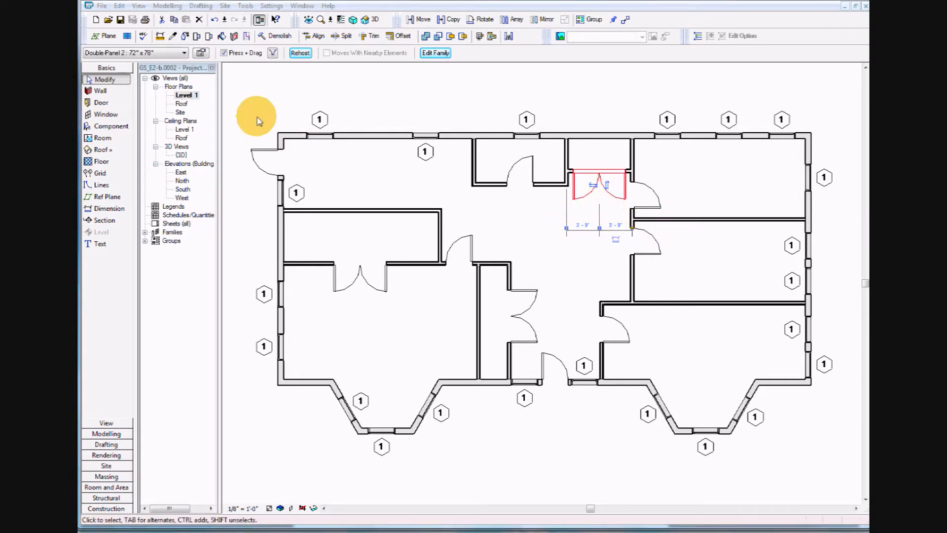
left_click(201, 53)
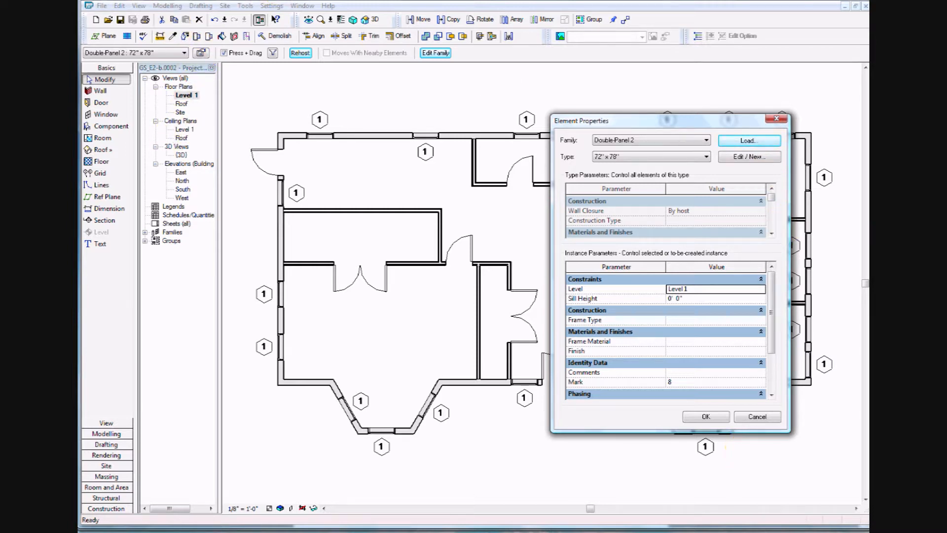
left_click(758, 158)
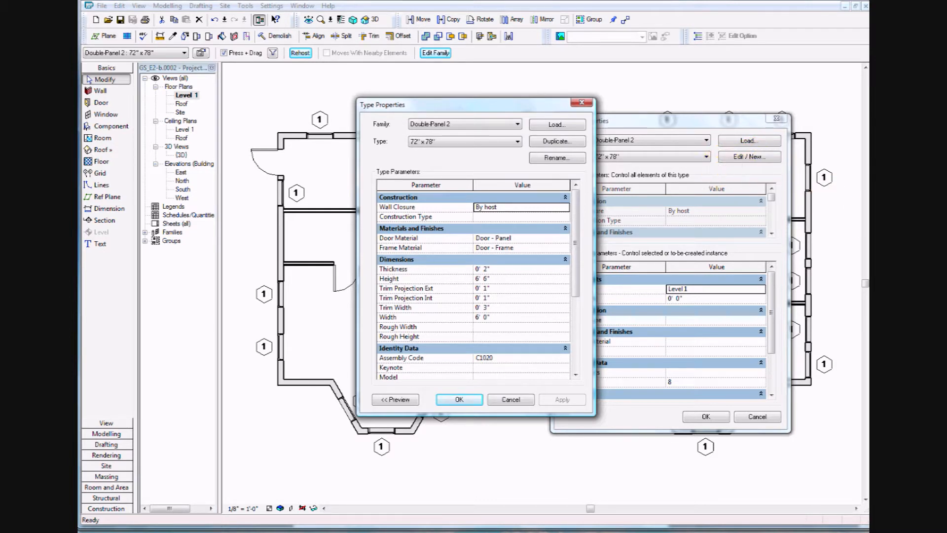
left_click(565, 142)
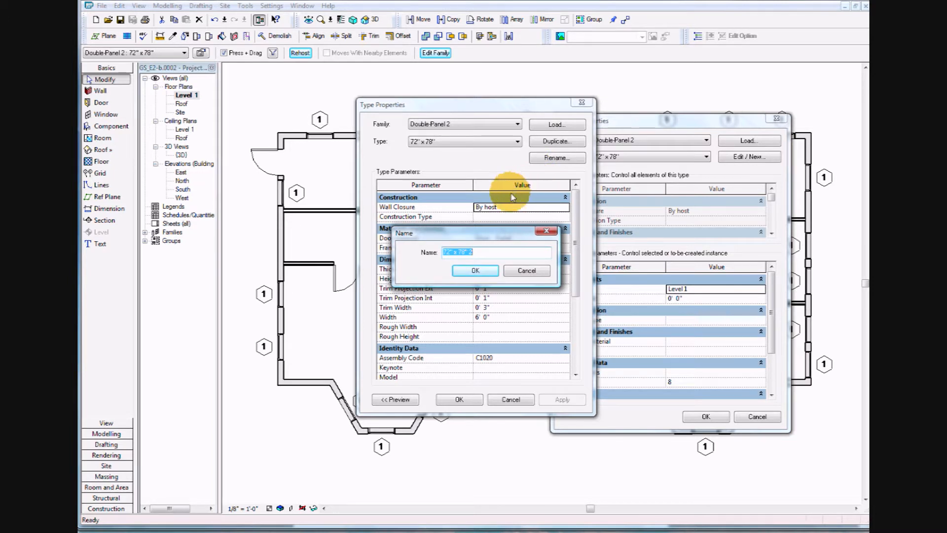
left_click_drag(450, 253, 441, 254)
type("48")
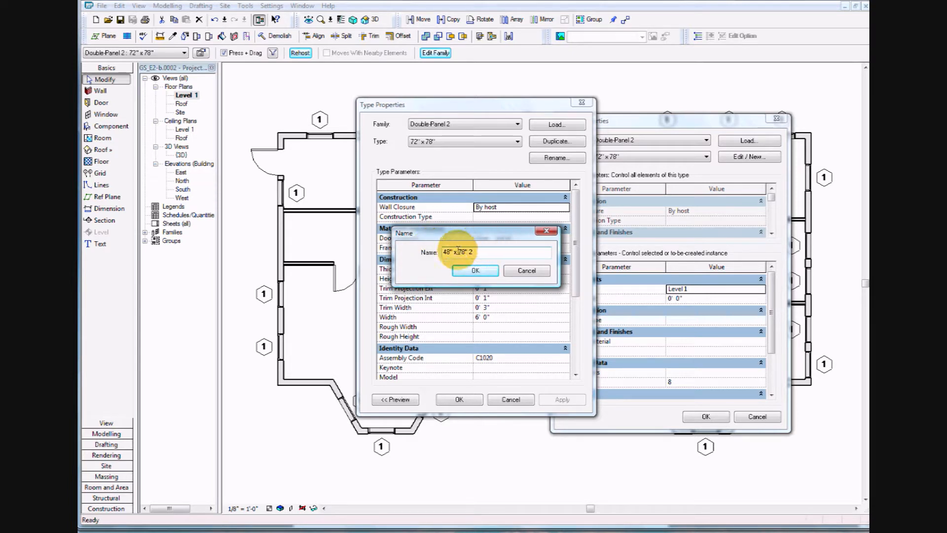
left_click_drag(458, 251, 465, 253)
type("80")
key("BackSpace")
key("Right")
key("Right")
key("Right")
key("BackSpace")
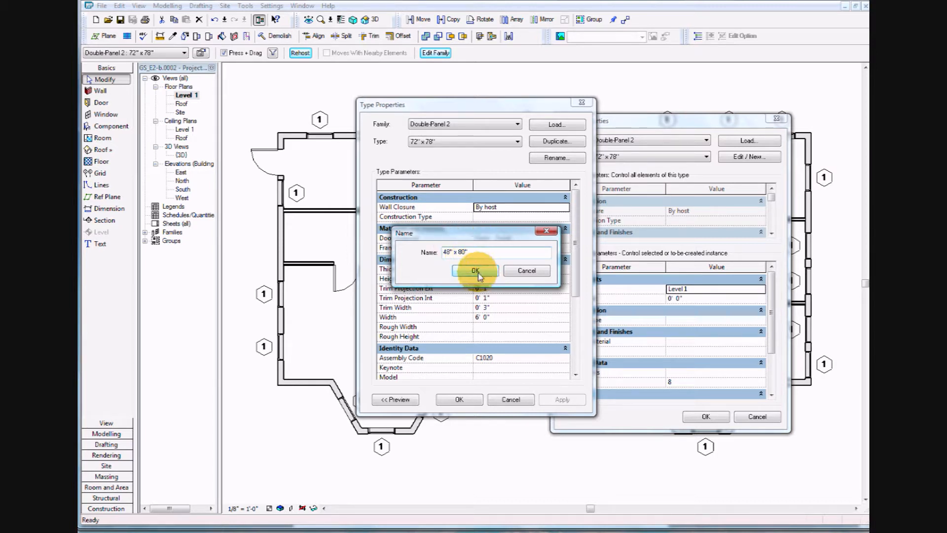
left_click(475, 270)
Check the door dimensions in step 6 of the PDF guide and set the 48" x 80" type's height to 6' 8" in Revit.
key("alt+Tab")
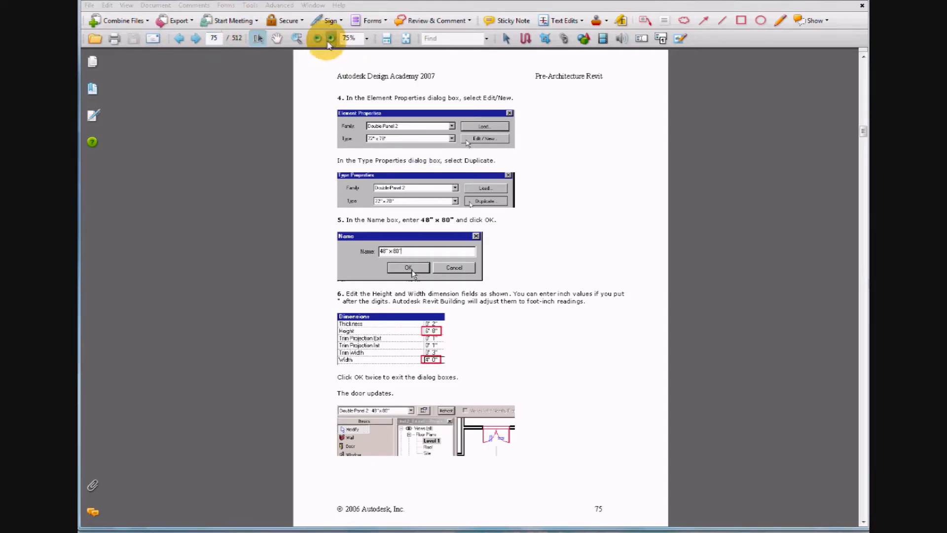
left_click(296, 38)
left_click_drag(587, 466, 302, 205)
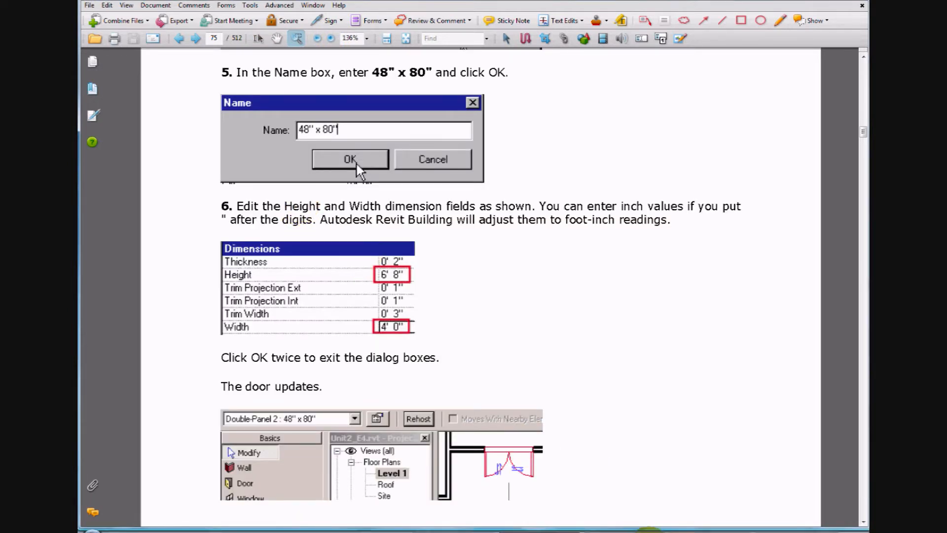
left_click(679, 529)
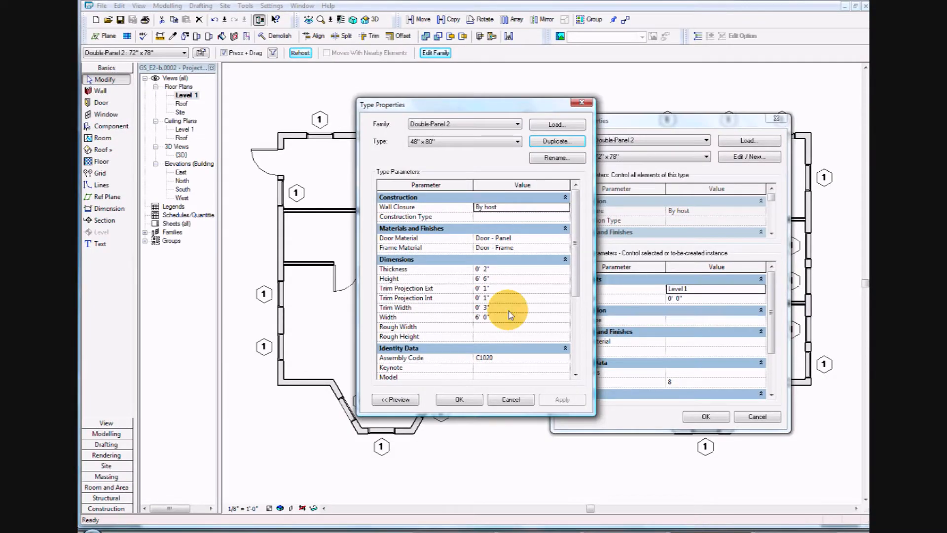
left_click(485, 285)
left_click(485, 280)
left_click_drag(484, 280, 489, 280)
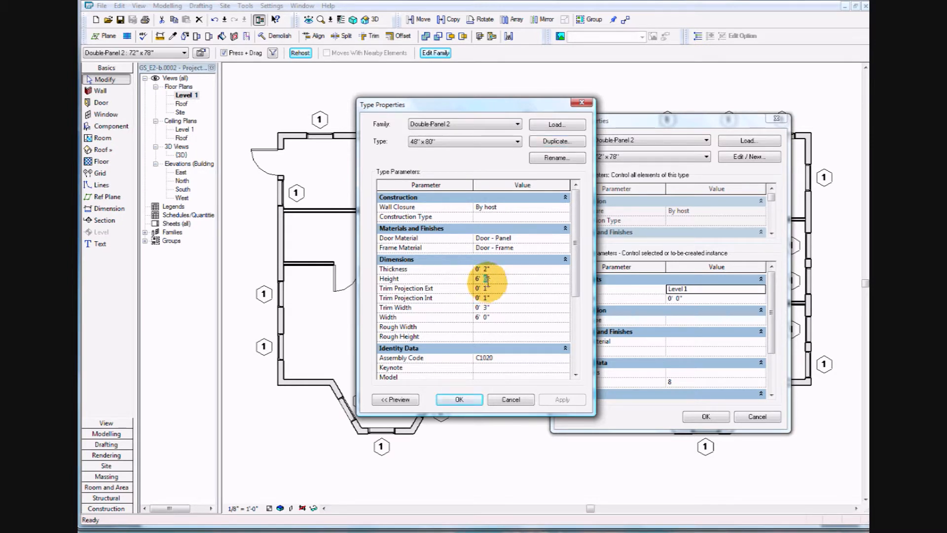
type("8")
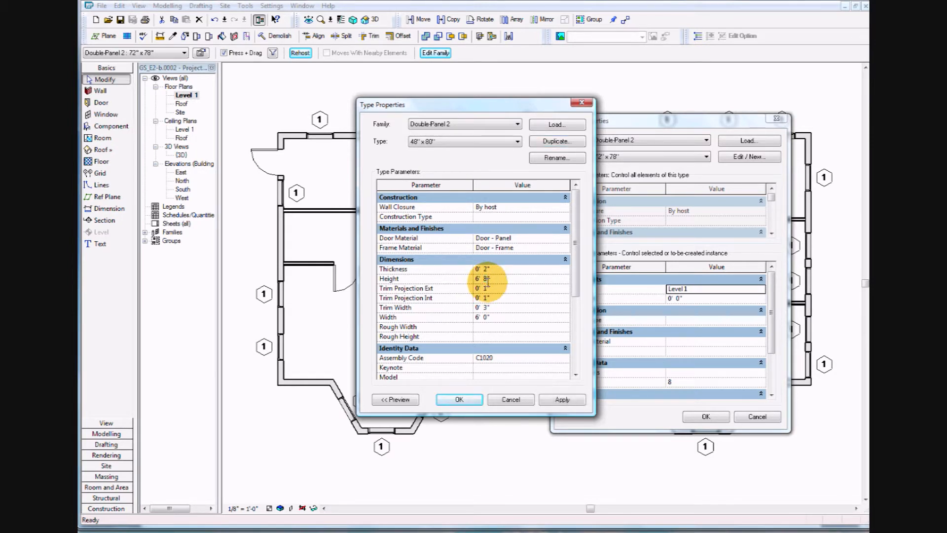
Set the door type's width to 4' 0" and apply the 48" x 80" type to the selected closet door.
left_click(478, 318)
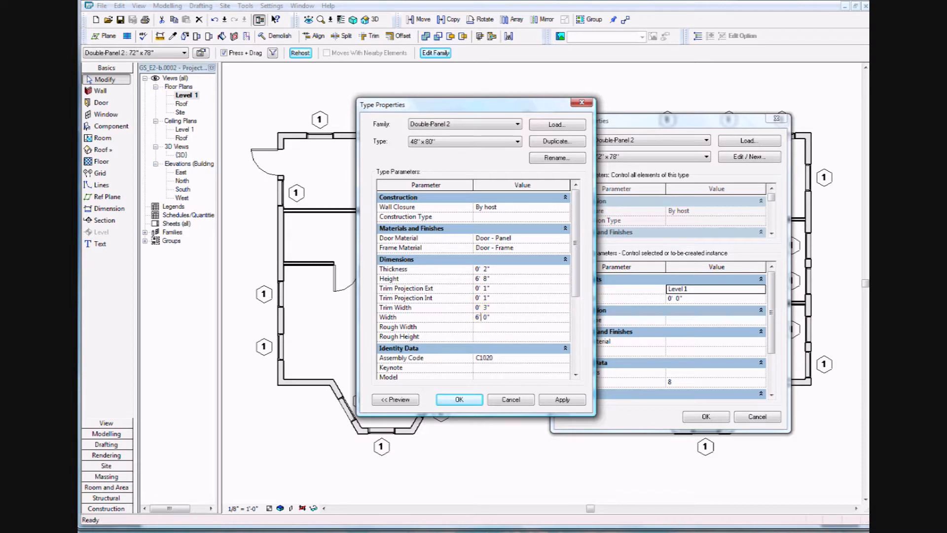
key("BackSpace")
type("4")
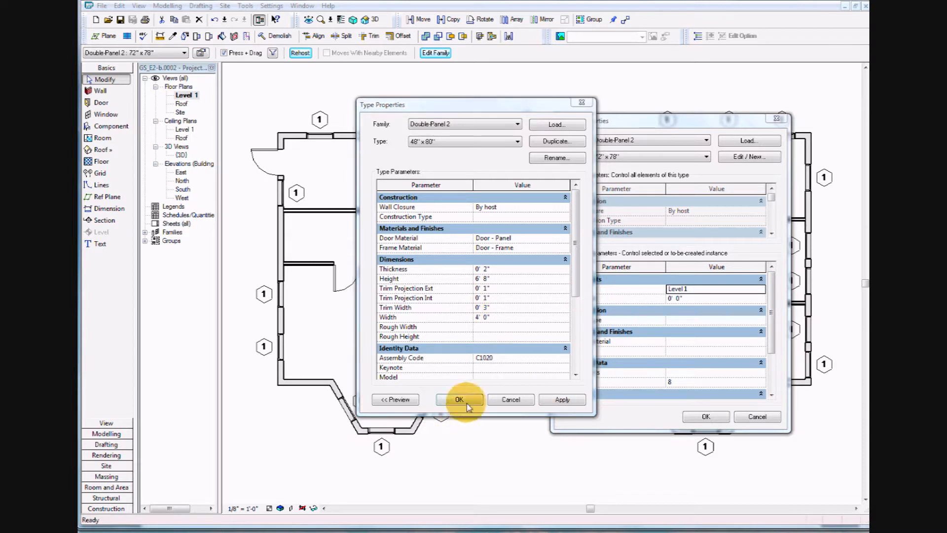
left_click(467, 404)
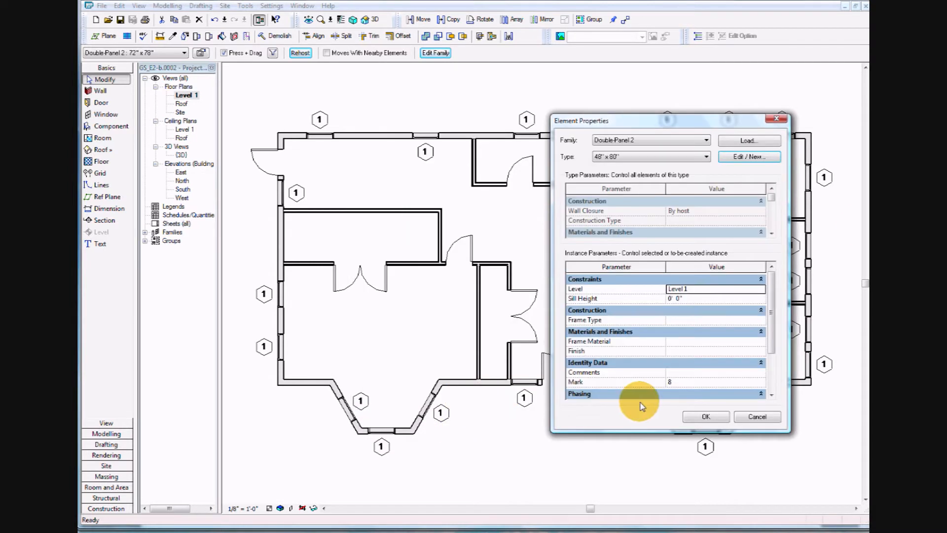
left_click(697, 417)
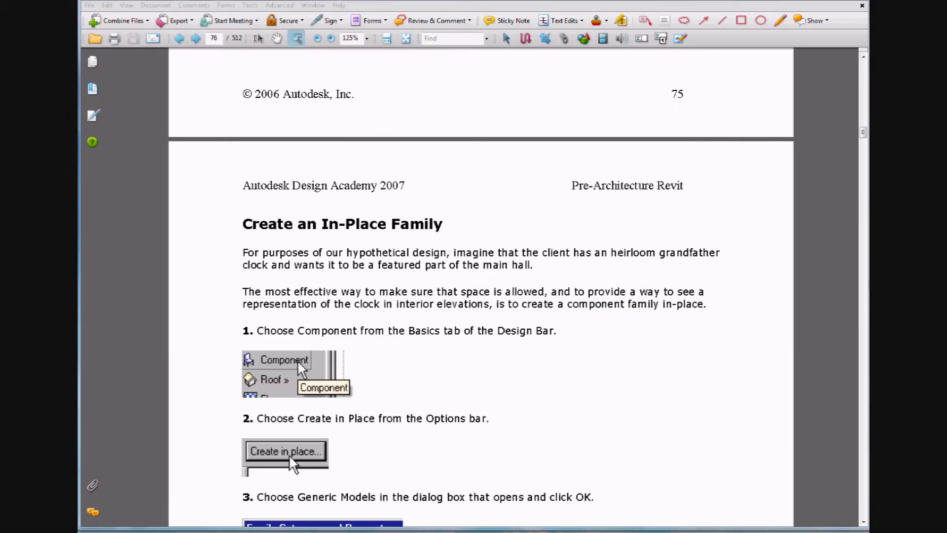
Read the first instructions for creating an in-place family in the PDF guide and return to the Revit project.
left_click(614, 295)
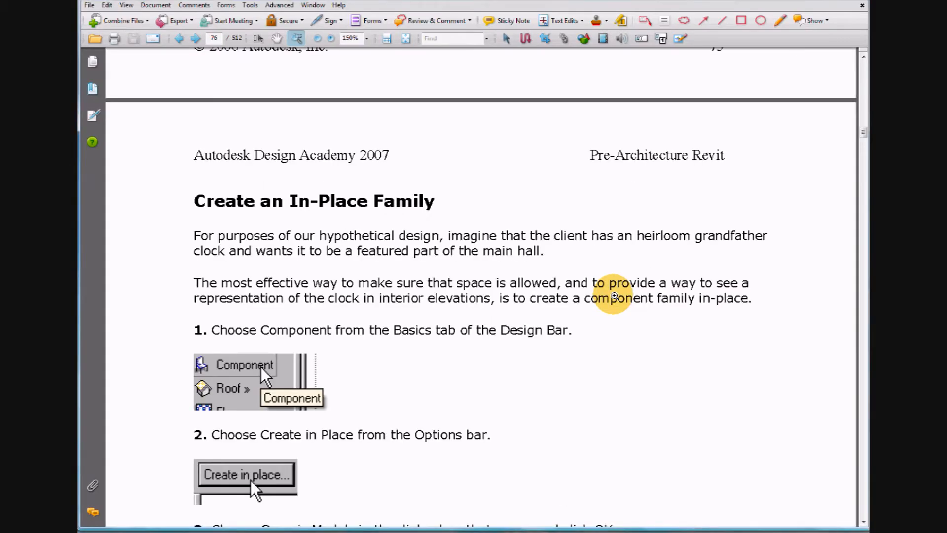
scroll(614, 295, "up", 1)
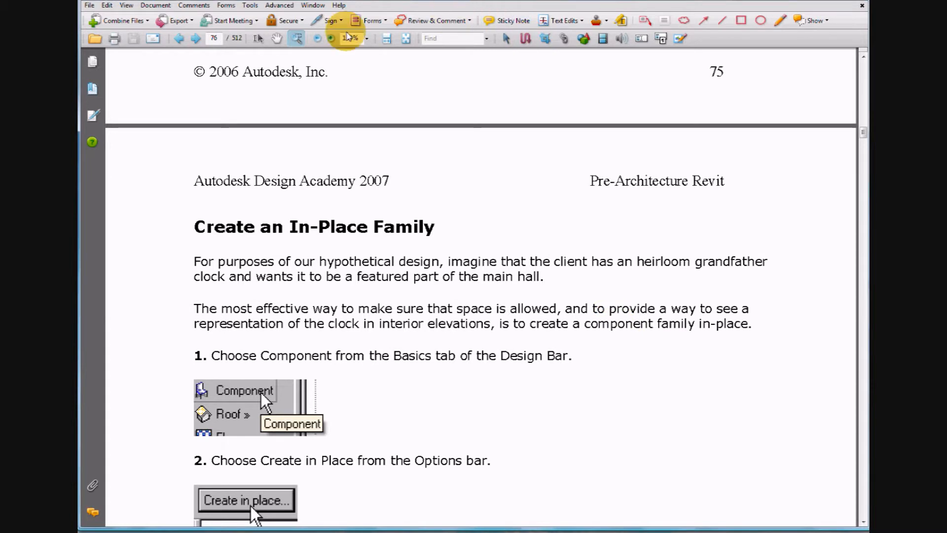
left_click(318, 38)
scroll(501, 276, "down", 2)
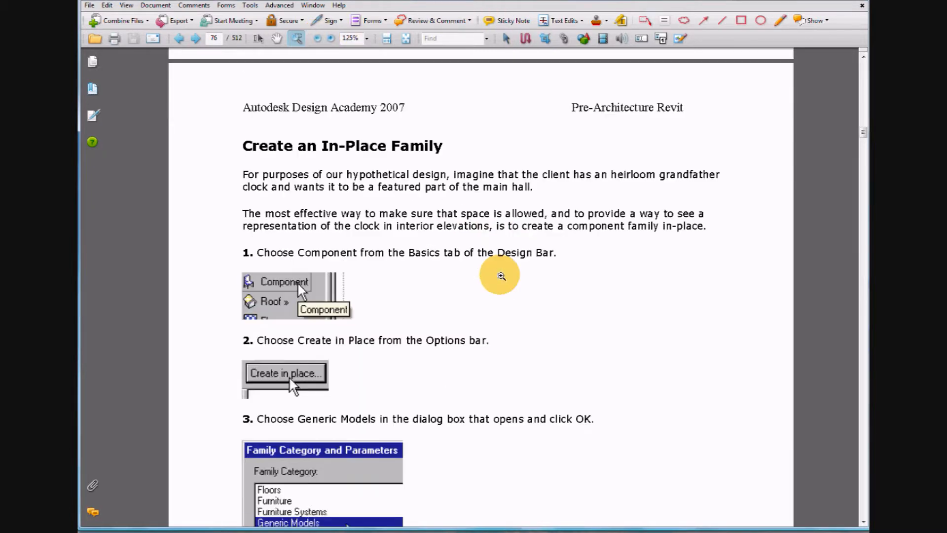
scroll(502, 276, "down", 1)
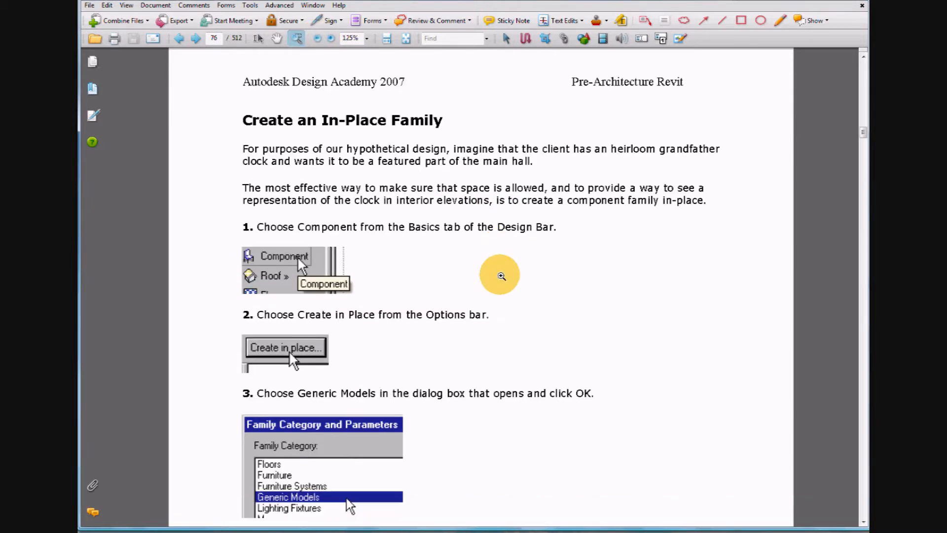
scroll(502, 276, "down", 1)
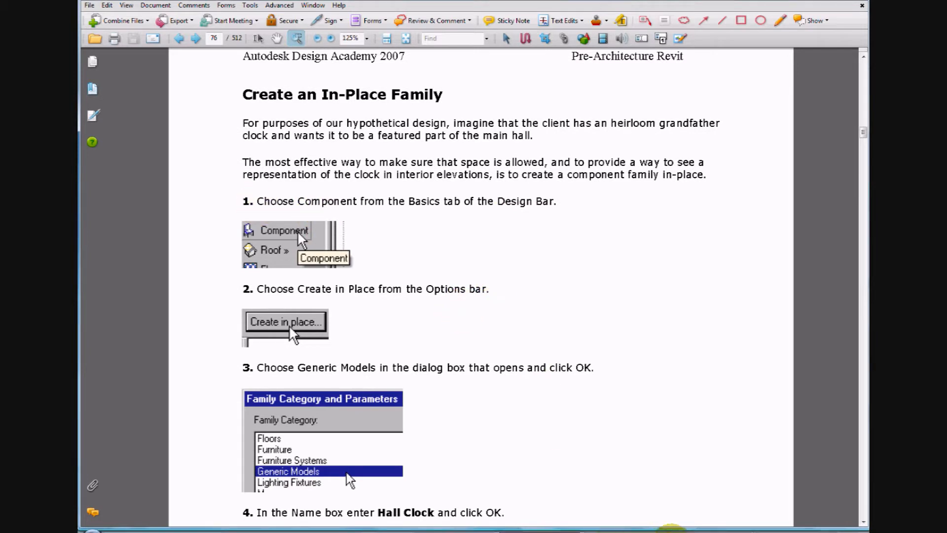
left_click(690, 529)
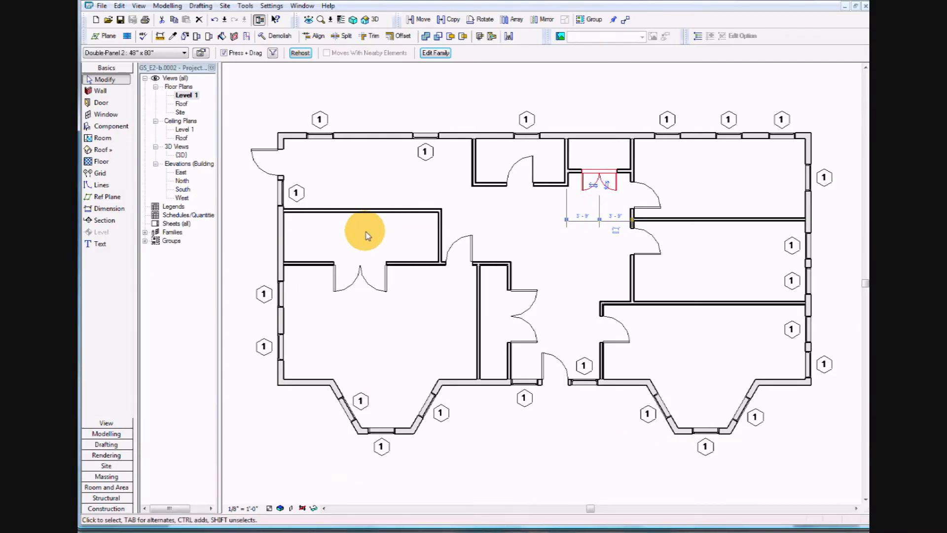
Create an in-place component in the Generic Models category and name it Hall Clock.
left_click(114, 126)
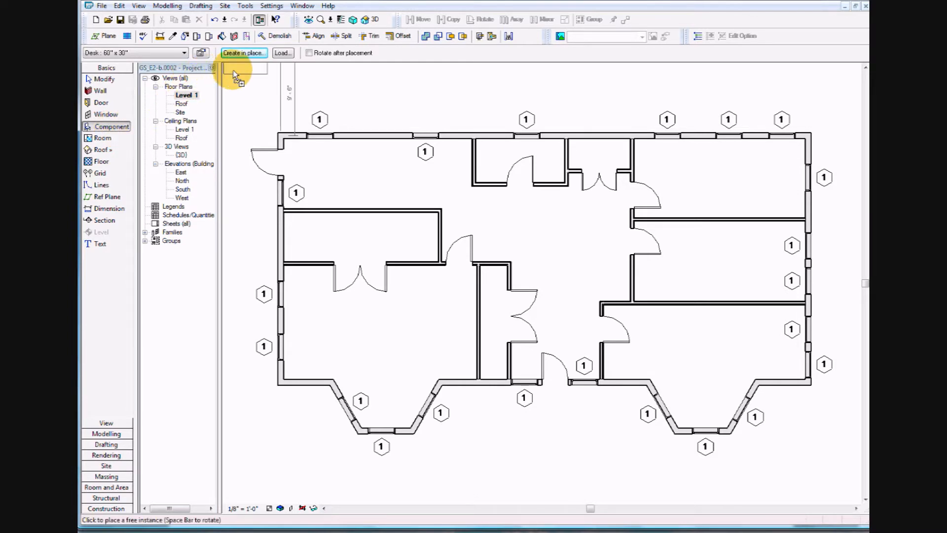
left_click(245, 55)
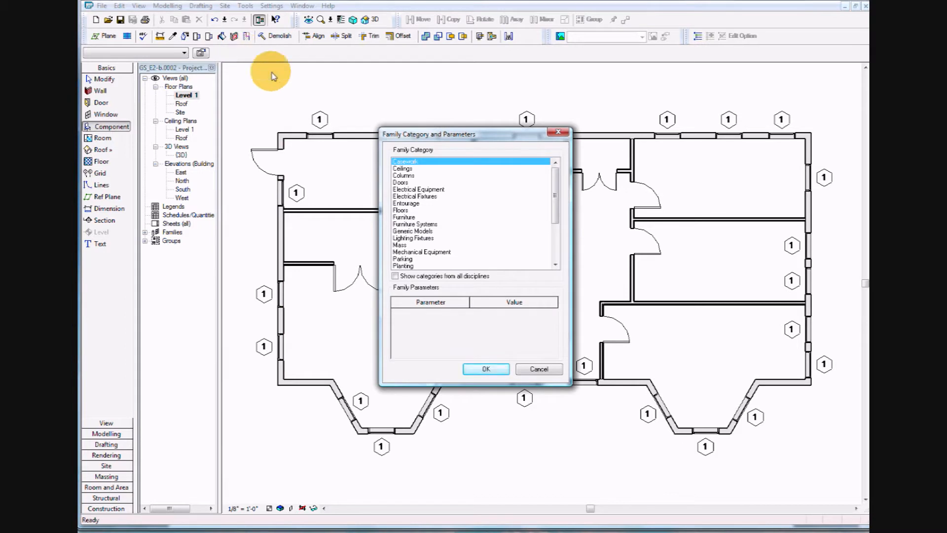
left_click(421, 232)
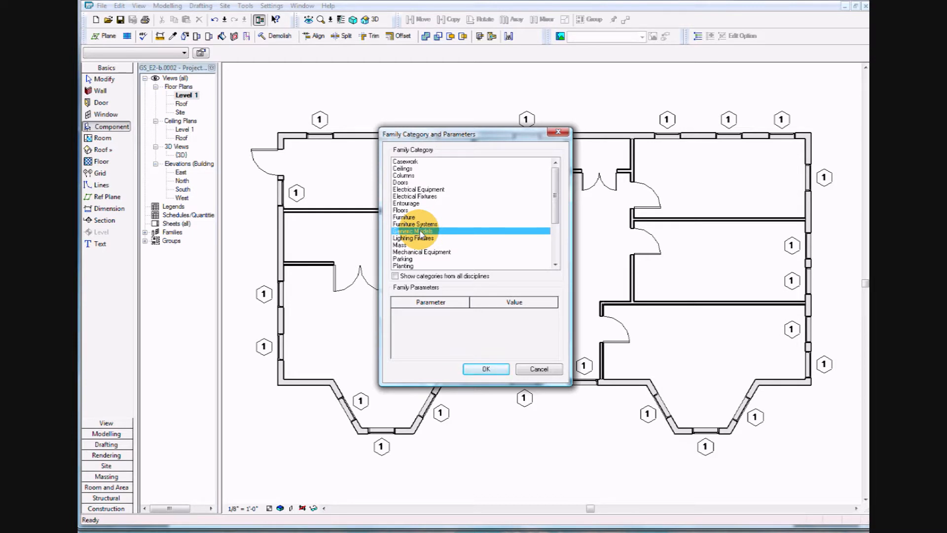
left_click(486, 369)
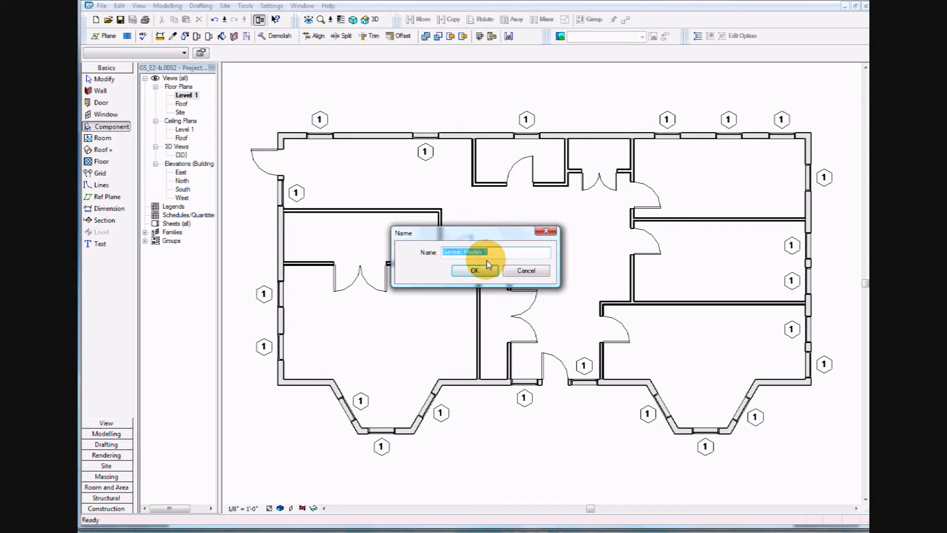
type("Hall Clock")
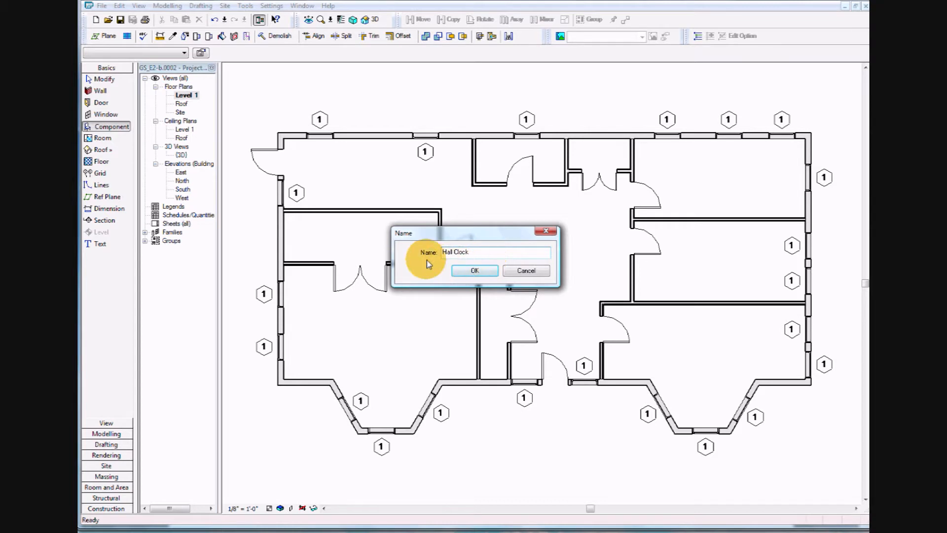
left_click(462, 273)
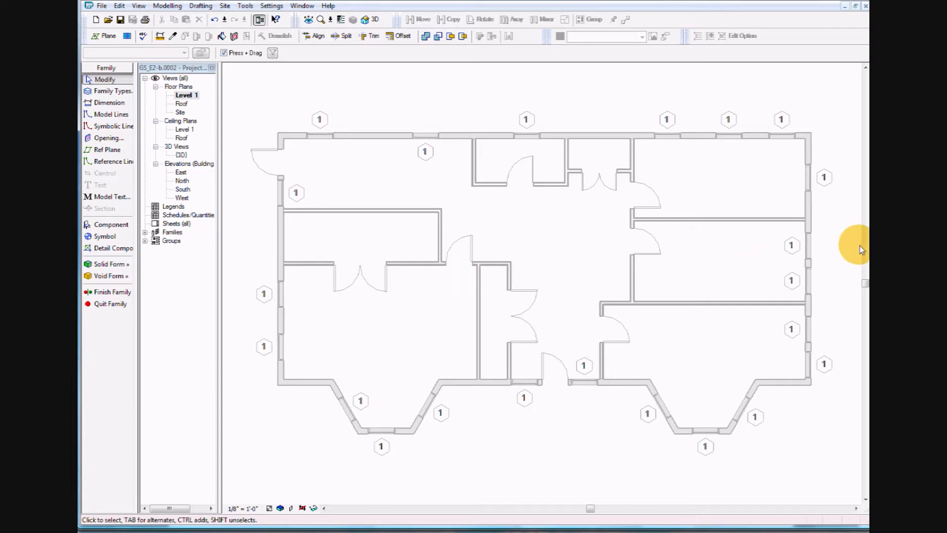
Start a solid extrusion for the Hall Clock family and set its extrusion end to 6".
left_click(120, 269)
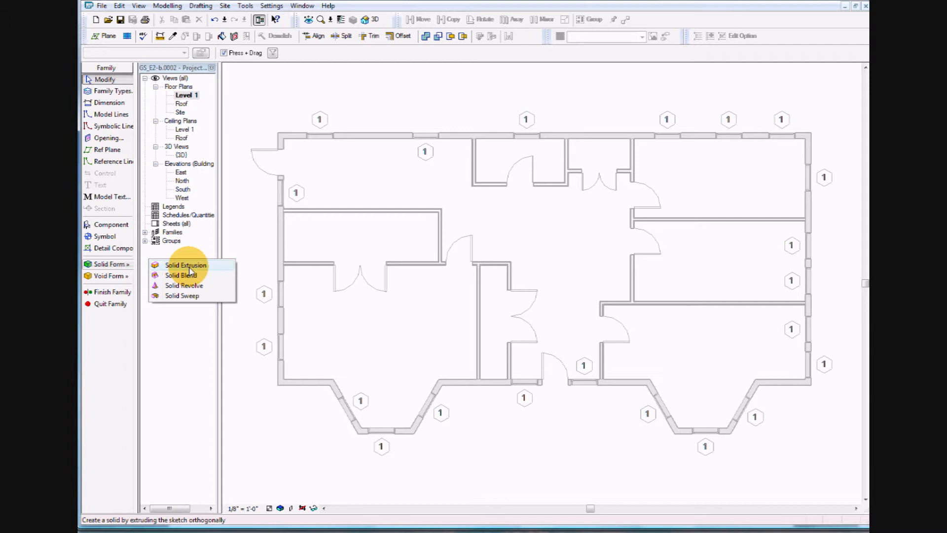
left_click(187, 265)
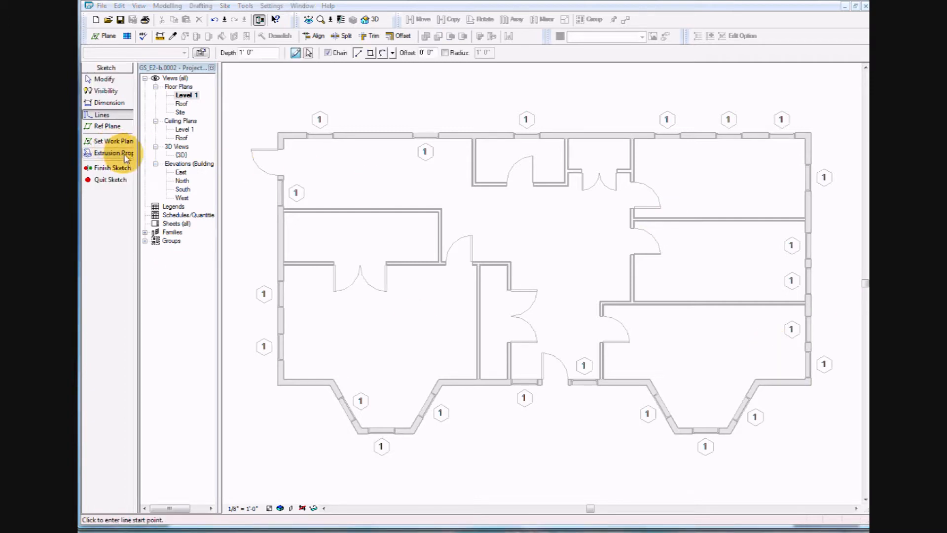
left_click_drag(137, 157, 157, 165)
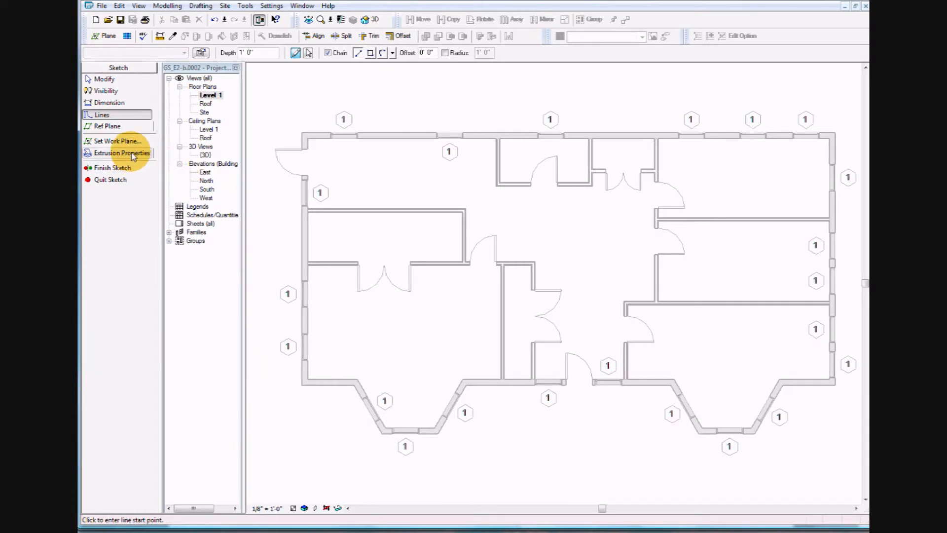
left_click(132, 153)
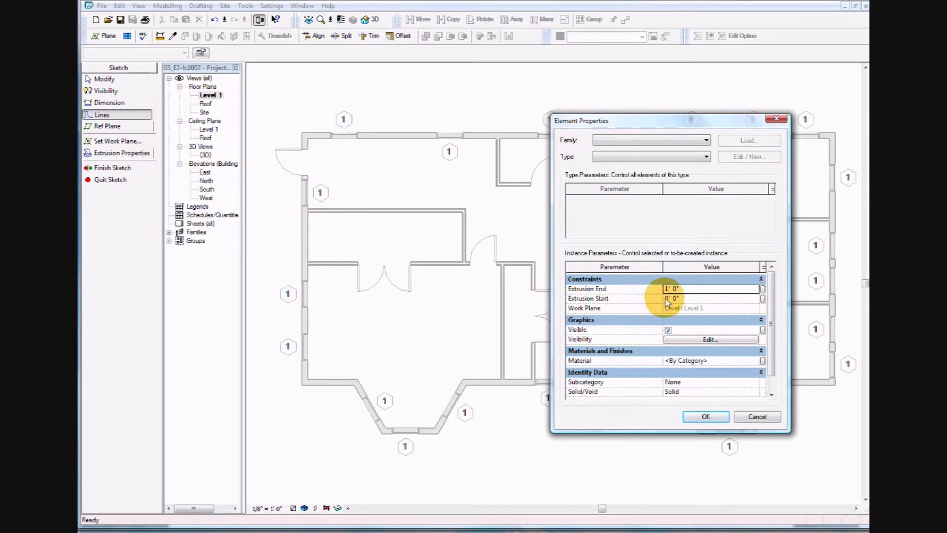
left_click(676, 289)
left_click_drag(677, 288, 654, 288)
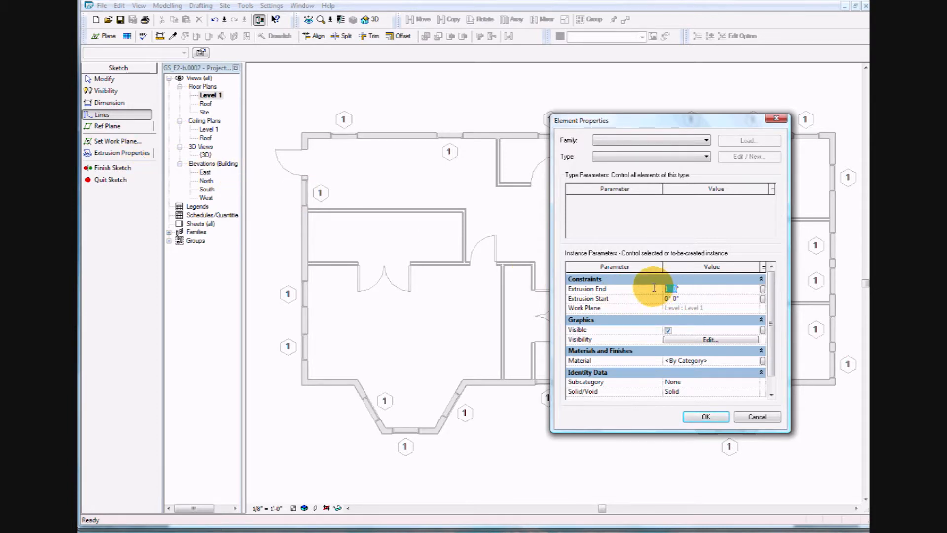
type("6")
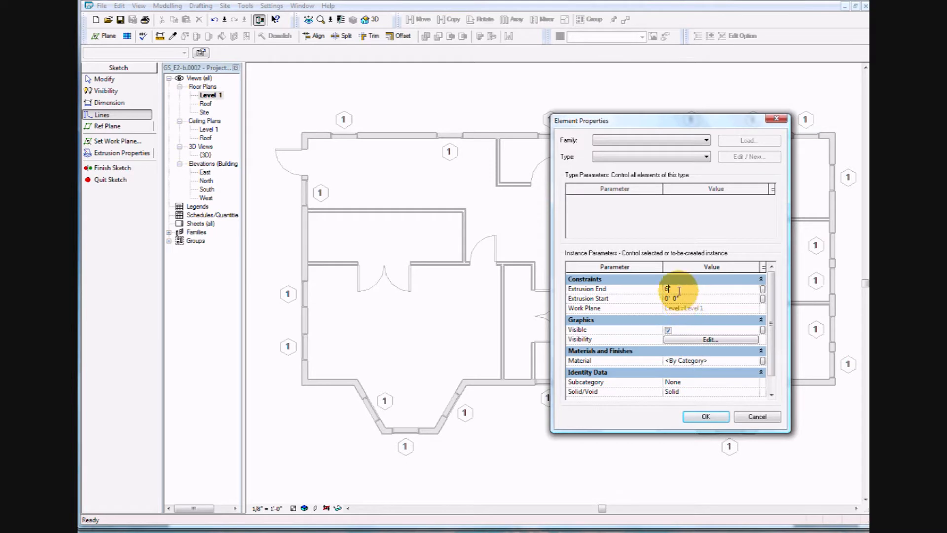
left_click(710, 416)
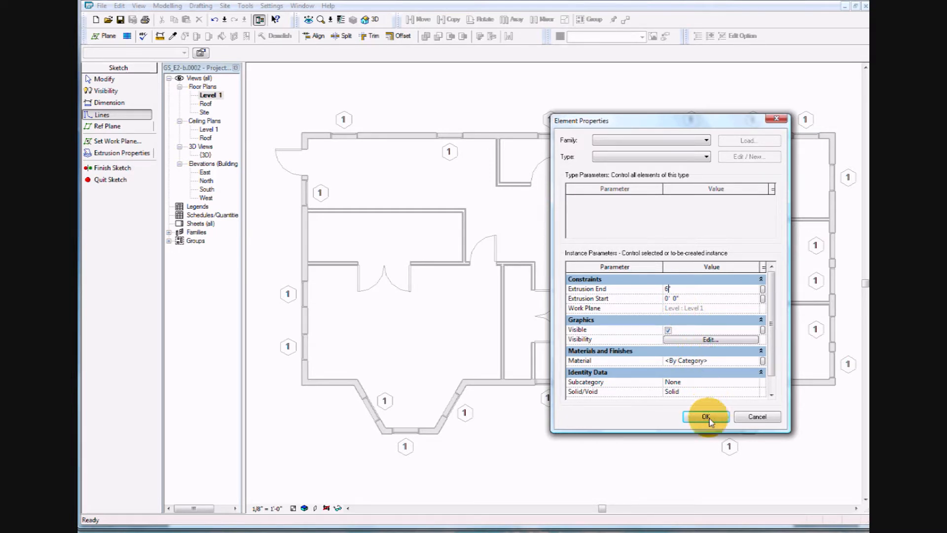
left_click(706, 416)
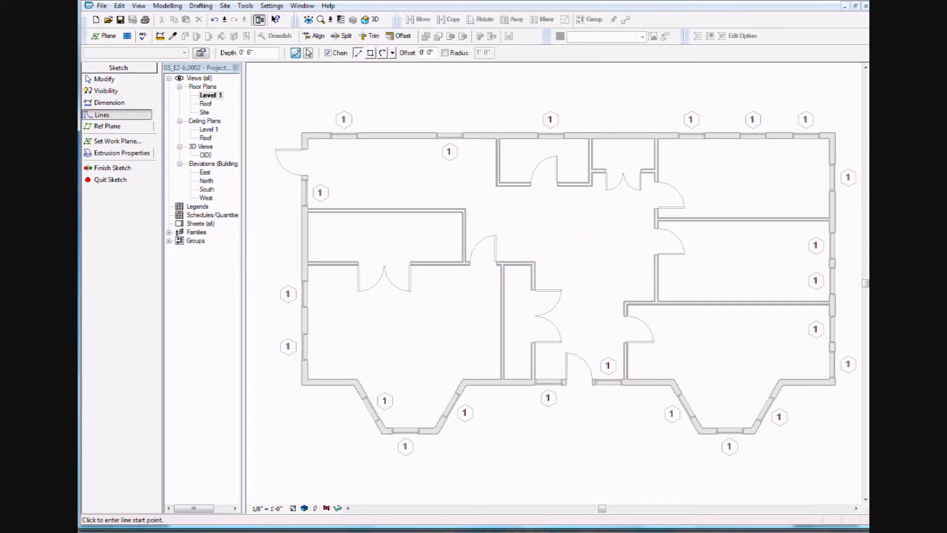
Read the guide's instructions for sketching the rectangular clock base and return to the Revit project.
key("alt+Tab")
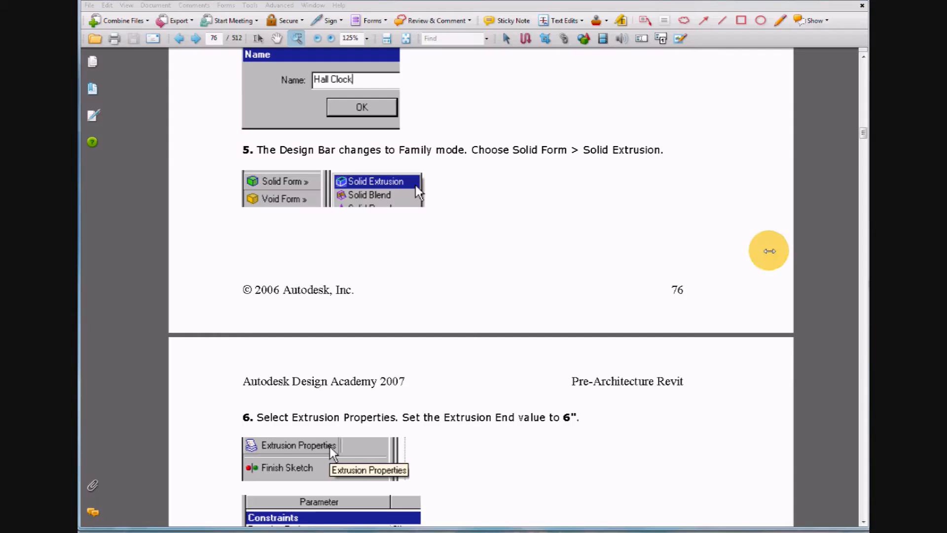
left_click(476, 276)
scroll(476, 275, "down", 3)
scroll(477, 275, "down", 10)
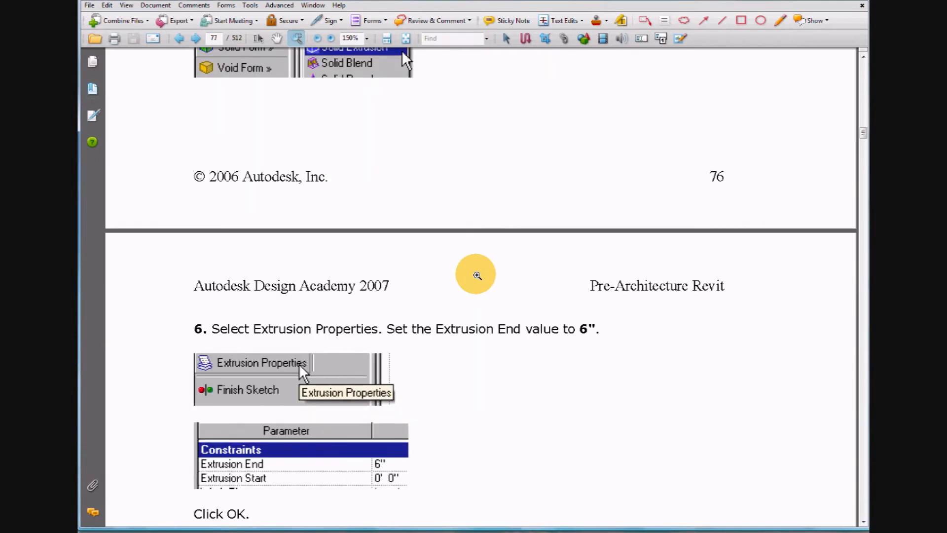
scroll(477, 276, "down", 10)
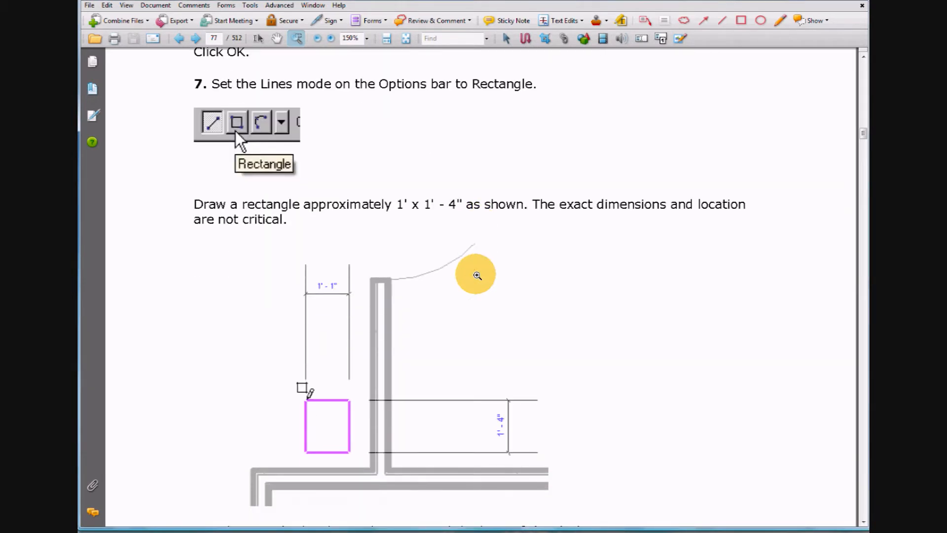
scroll(477, 275, "down", 3)
scroll(476, 275, "up", 1)
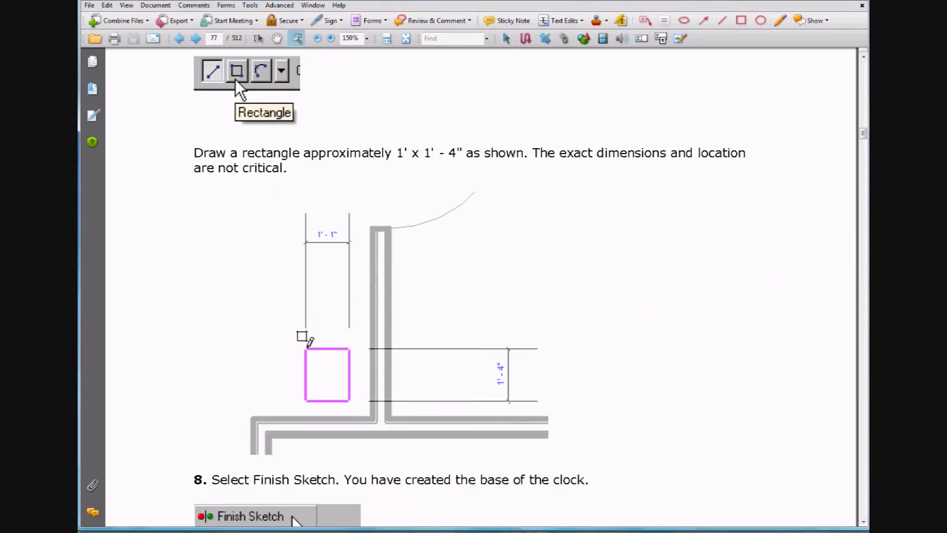
key("alt+Tab")
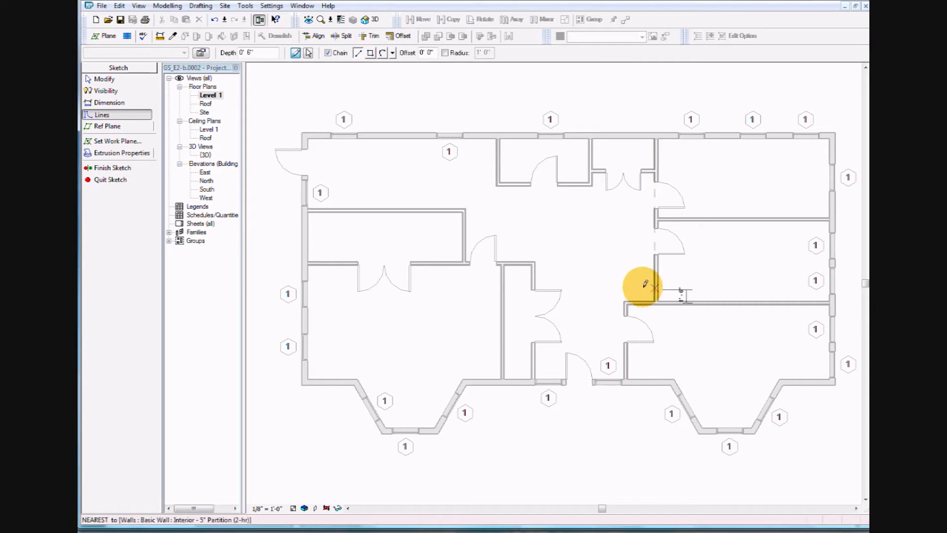
Draw a vertical line 1' 4" long in the hall as the first side of the clock base.
left_click(629, 264)
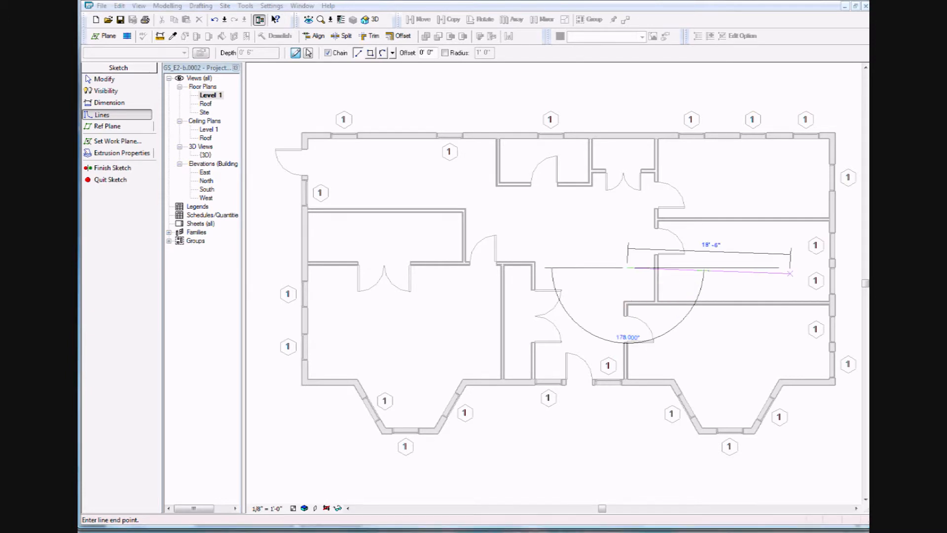
scroll(653, 271, "up", 1)
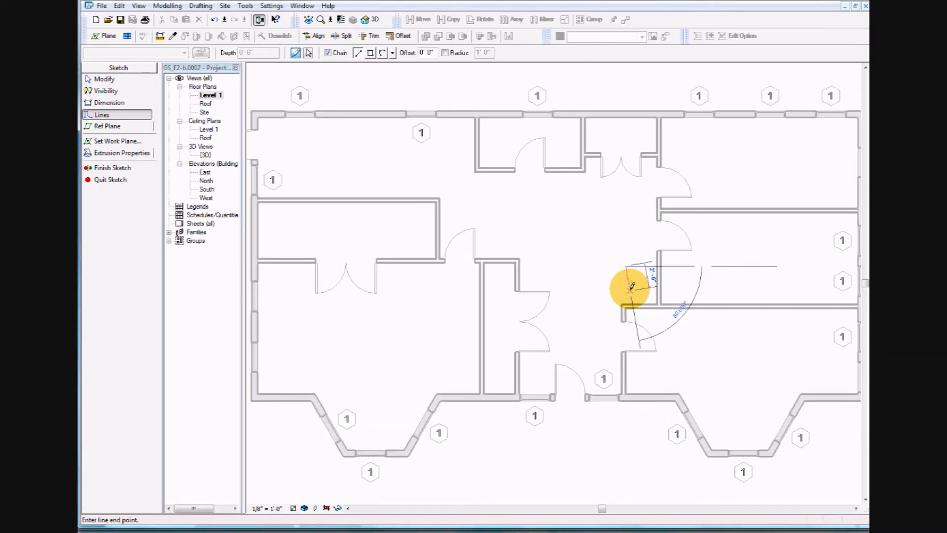
scroll(656, 281, "up", 3)
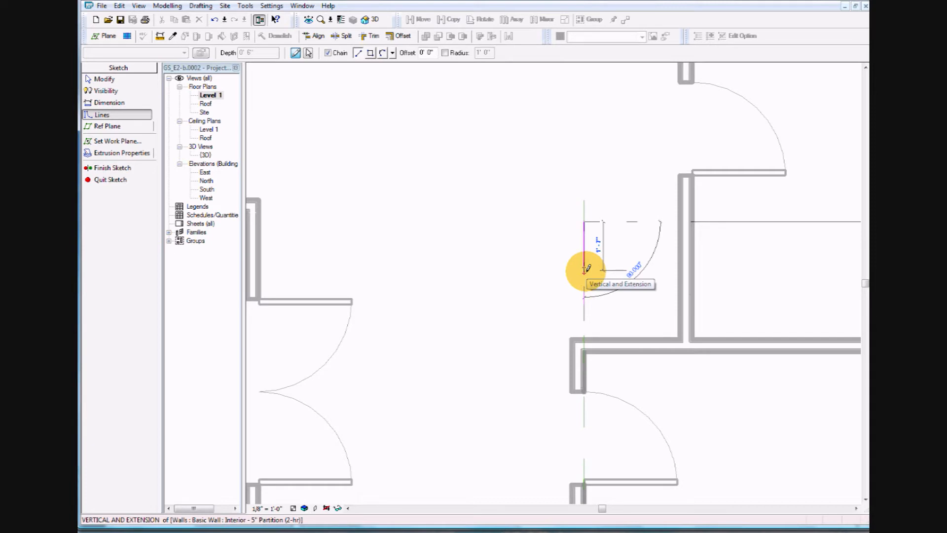
type("1'4")
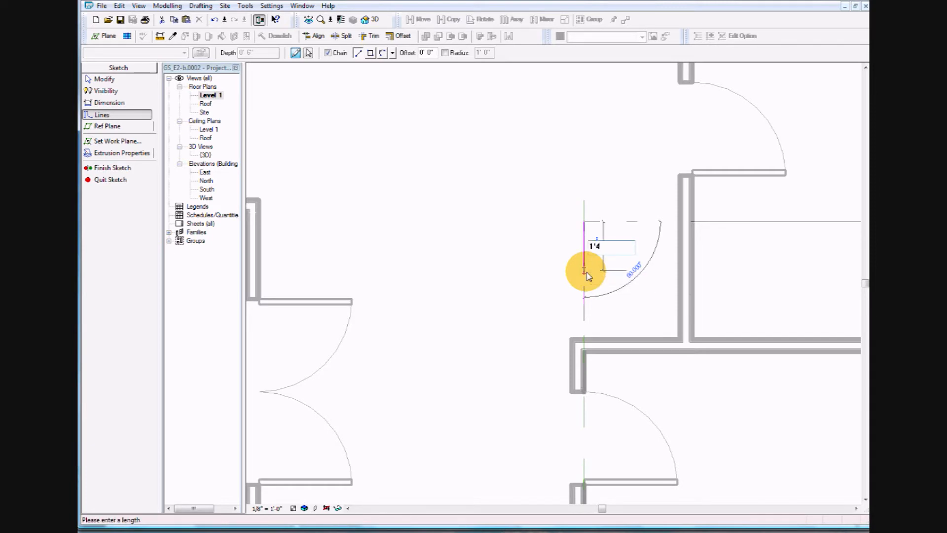
type("\"")
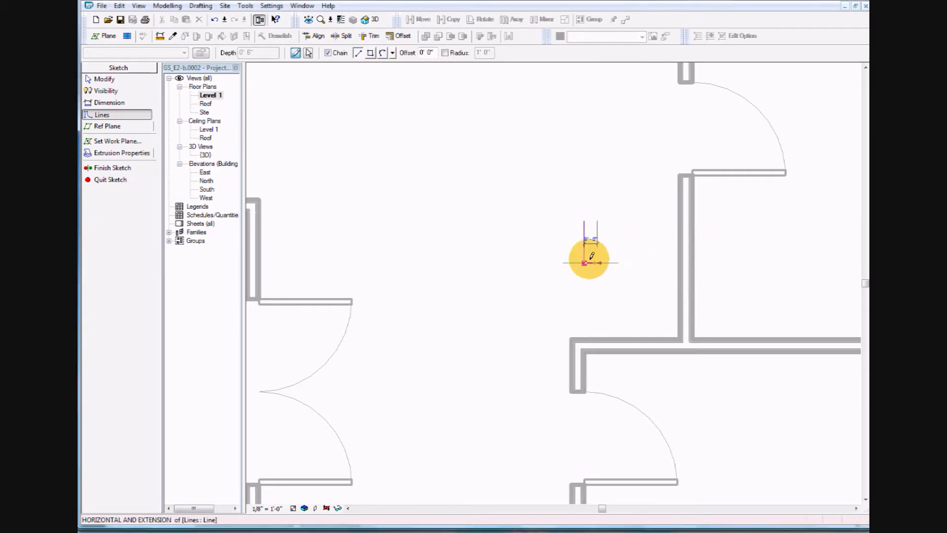
Complete the clock base rectangle with the remaining three sides, about 1' 1" wide, and finish the sketch.
left_click(618, 262)
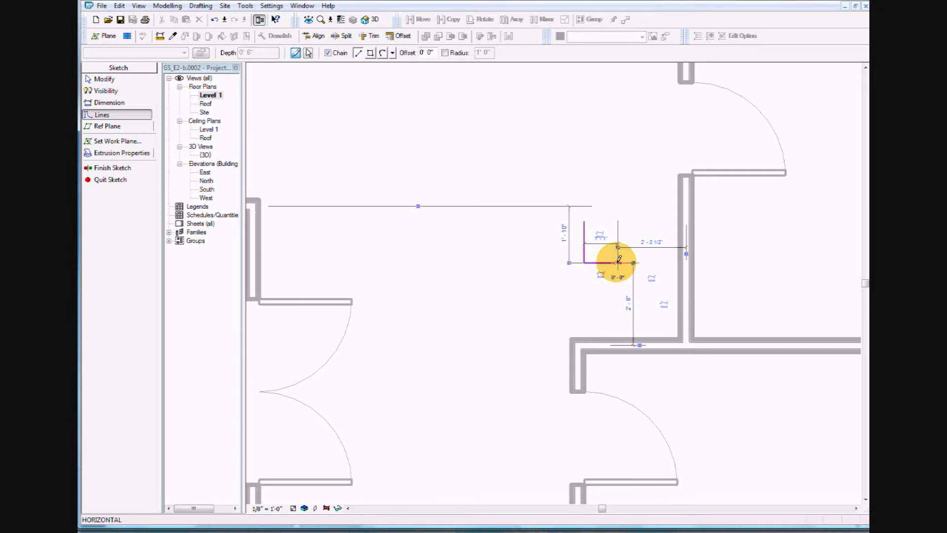
left_click(618, 222)
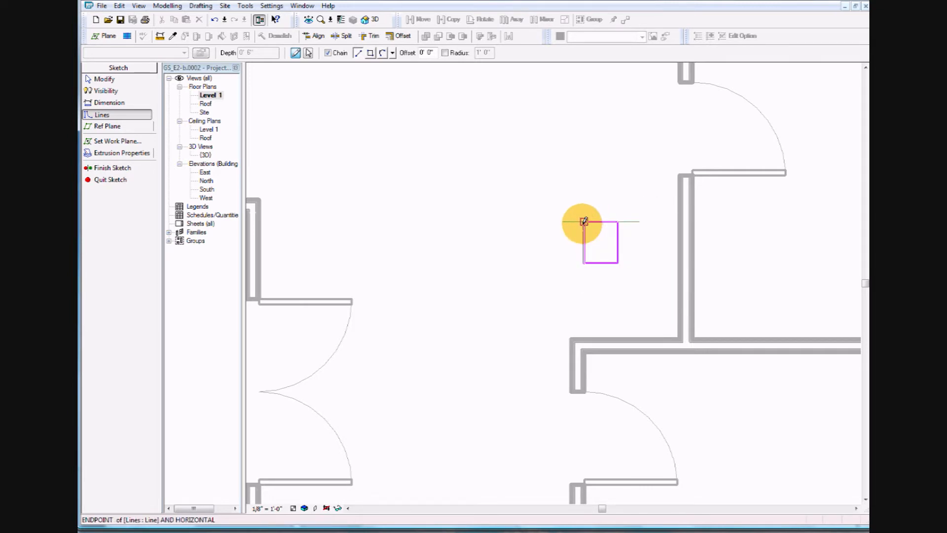
left_click(584, 222)
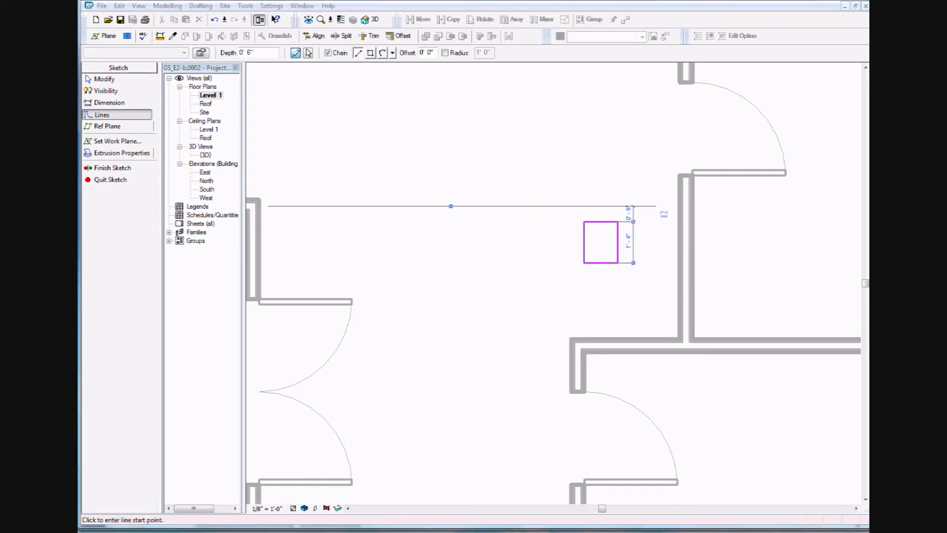
left_click(112, 168)
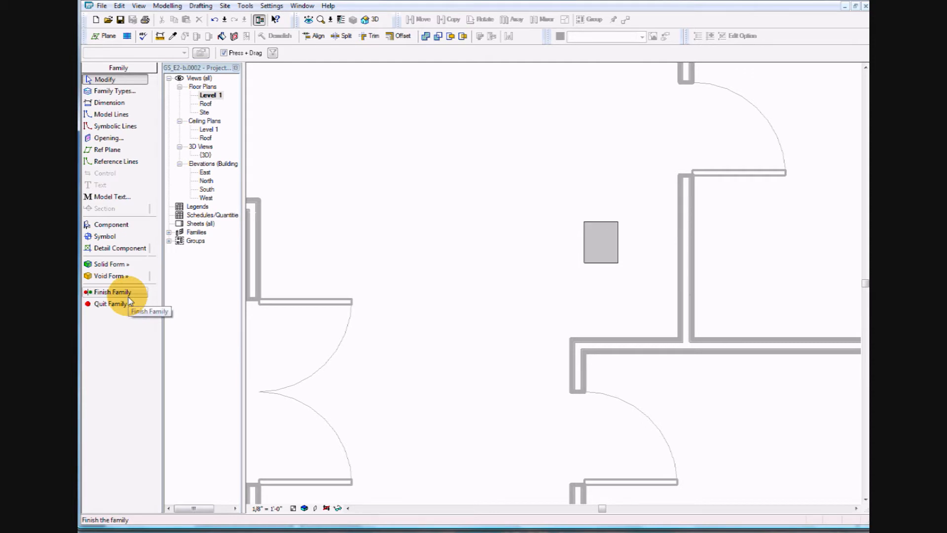
Start a second solid extrusion in the Hall Clock family and set its extrusion start to 6".
left_click(121, 269)
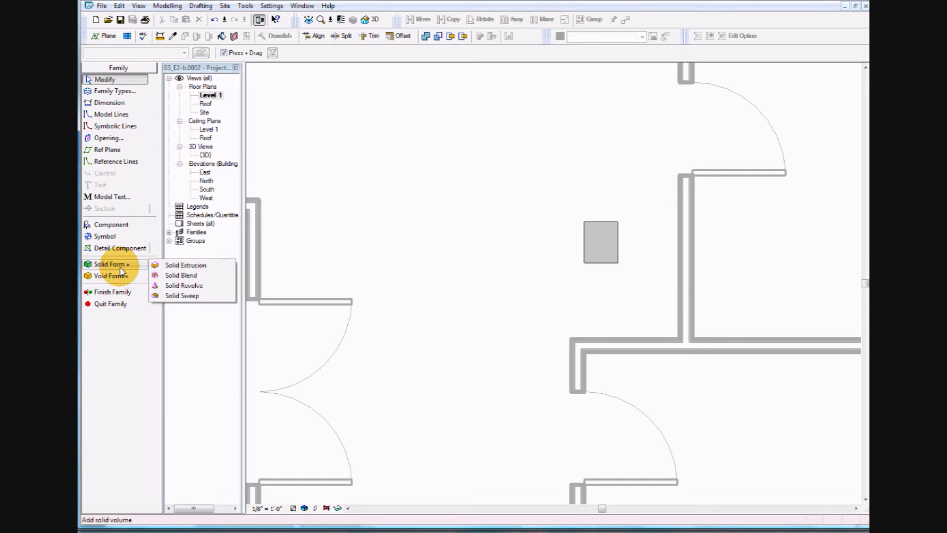
left_click(193, 270)
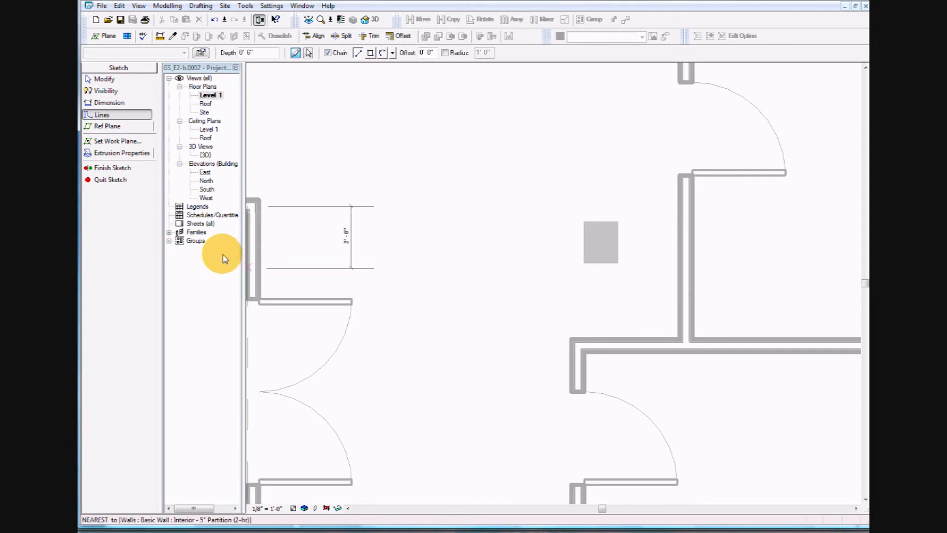
left_click(137, 154)
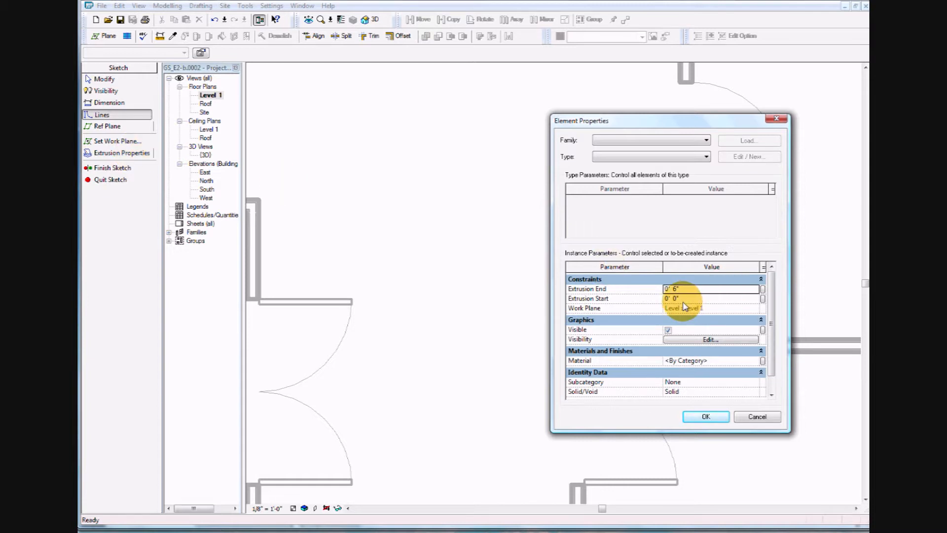
left_click(679, 298)
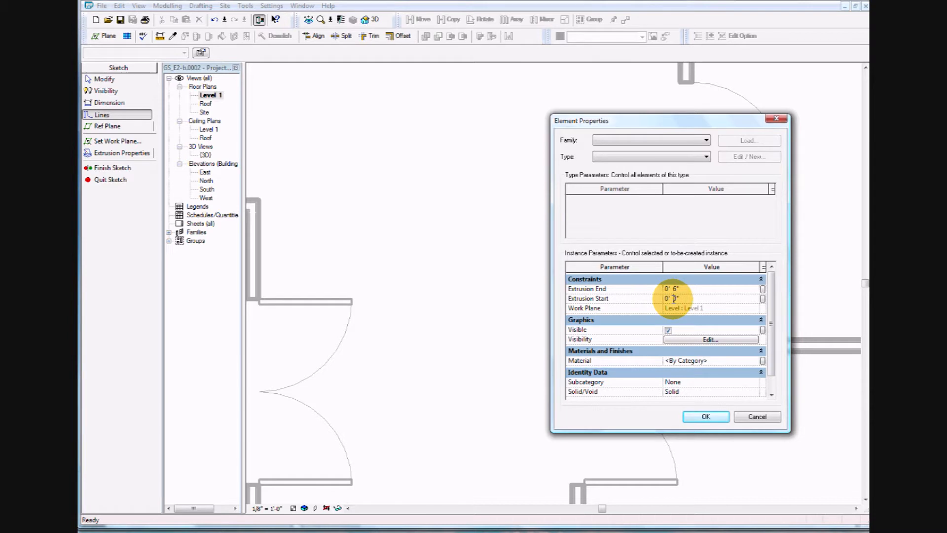
left_click_drag(675, 298, 645, 298)
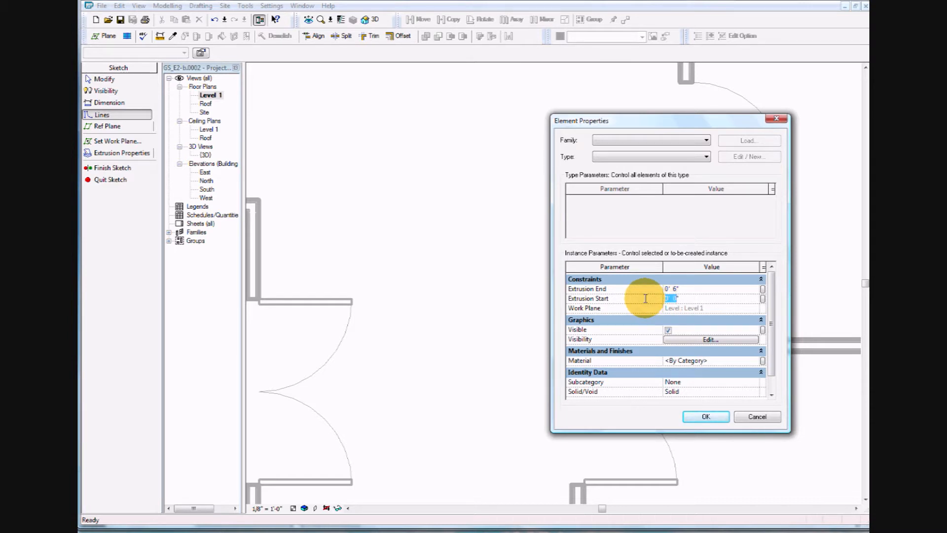
key("BackSpace")
type("6")
Set the second extrusion's end to 5' 6" and apply the extrusion properties.
left_click(671, 289)
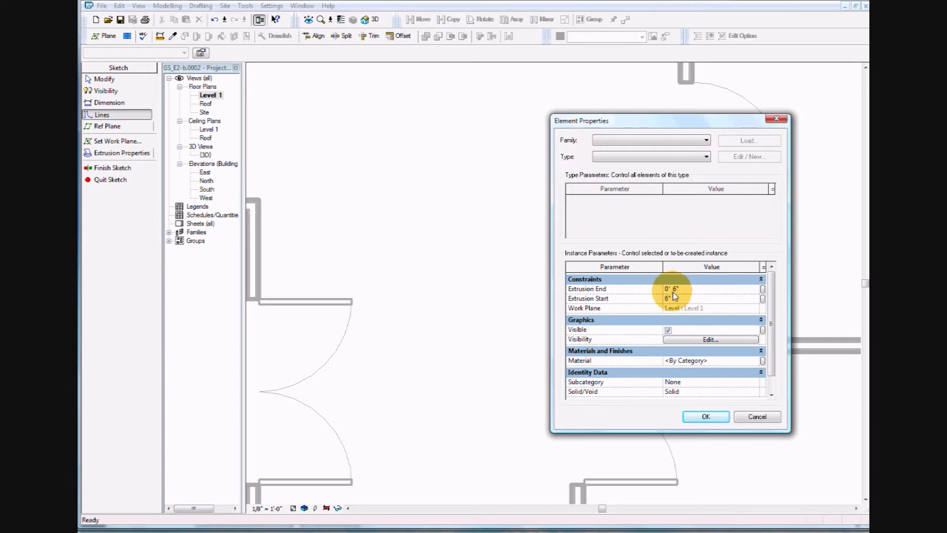
left_click_drag(664, 289, 668, 289)
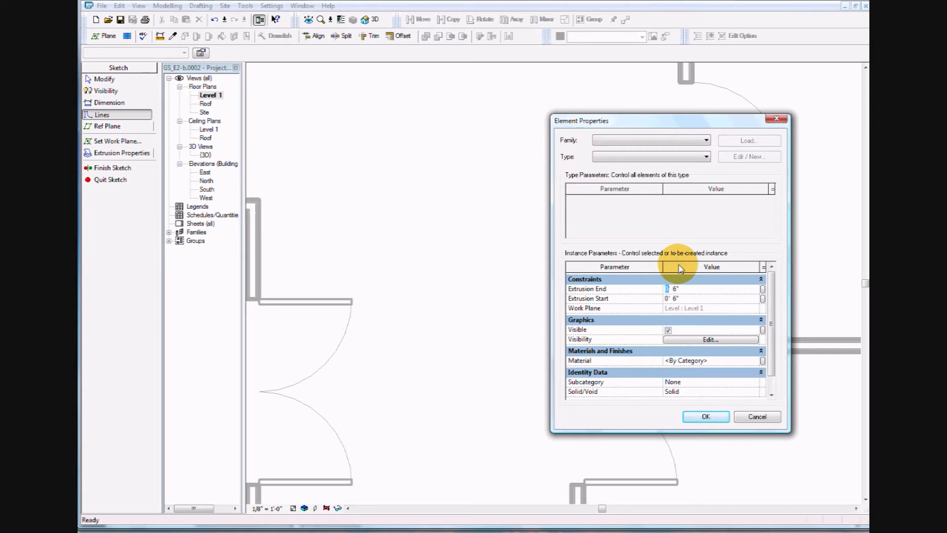
type("5")
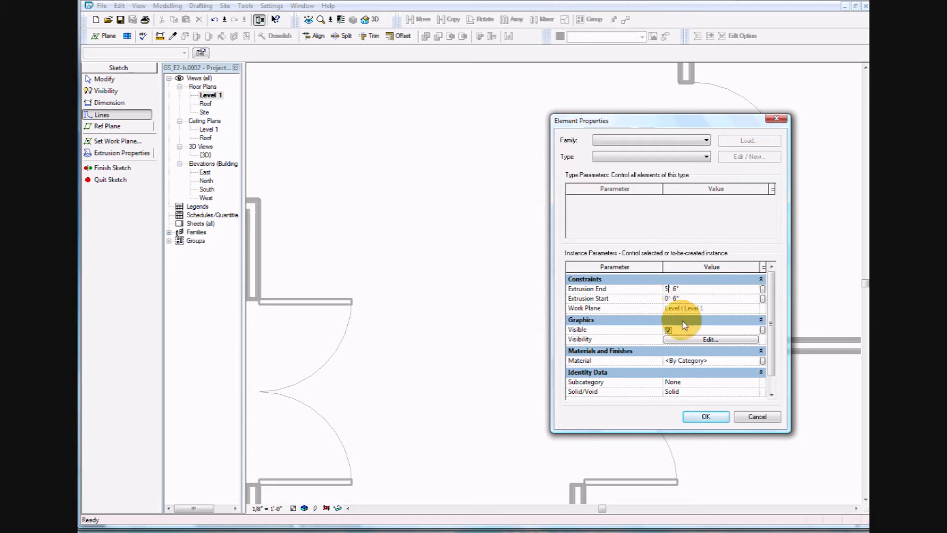
left_click_drag(678, 123, 422, 99)
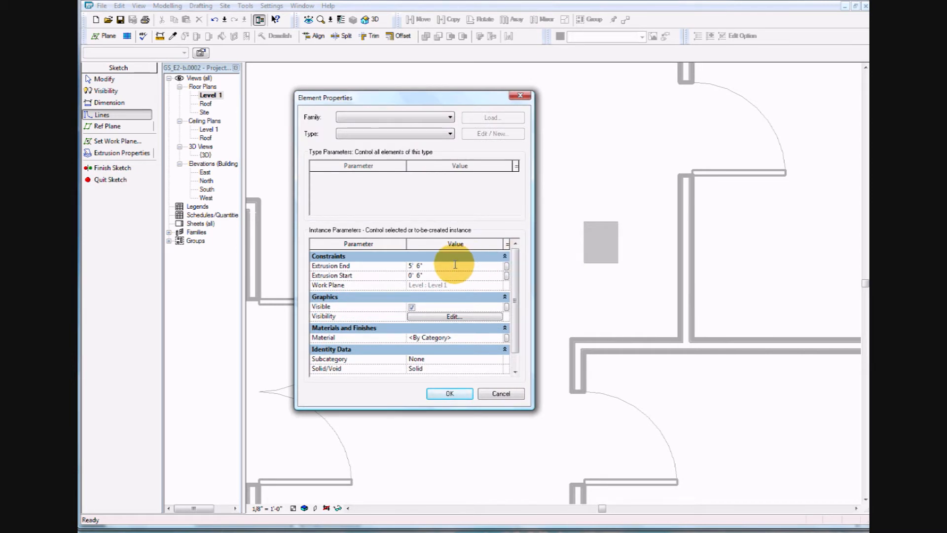
left_click(447, 399)
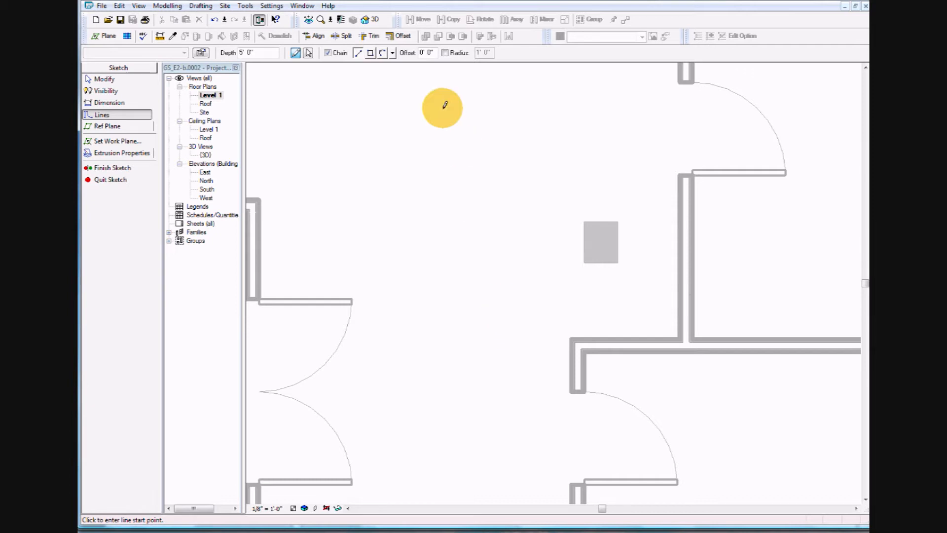
Switch the sketch lines to rectangle mode and enter an offset of 2".
left_click(370, 53)
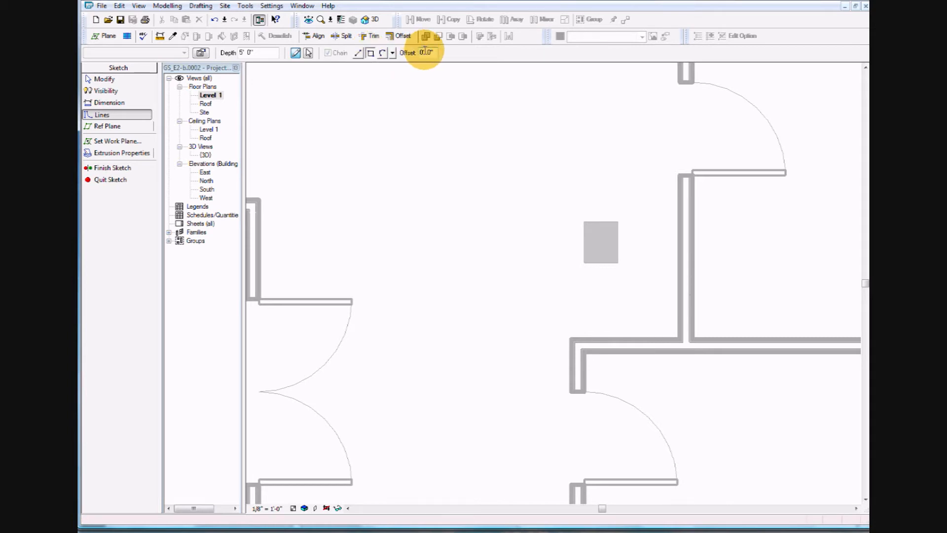
double_click(428, 53)
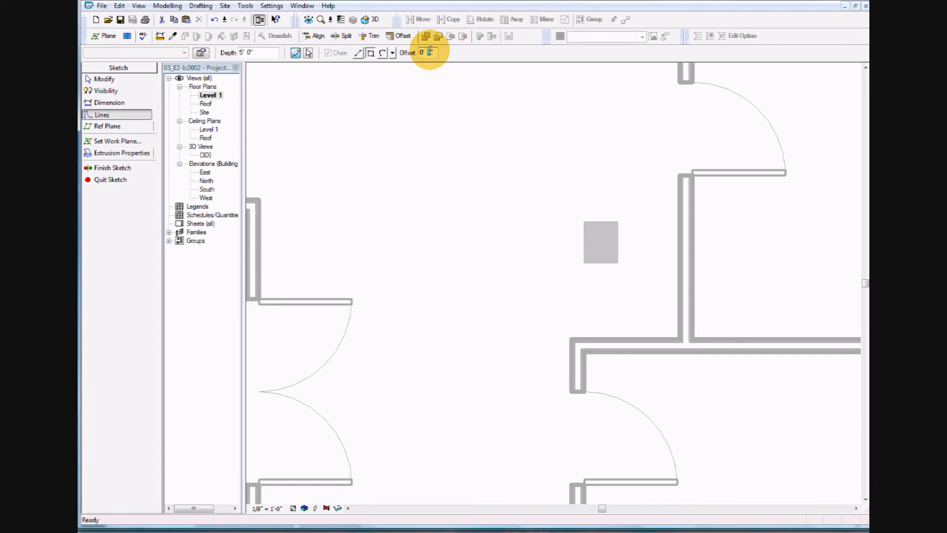
type("2")
Check the guide's instructions for the offset rectangle and finishing the family, and return to the Revit project.
key("alt+Tab")
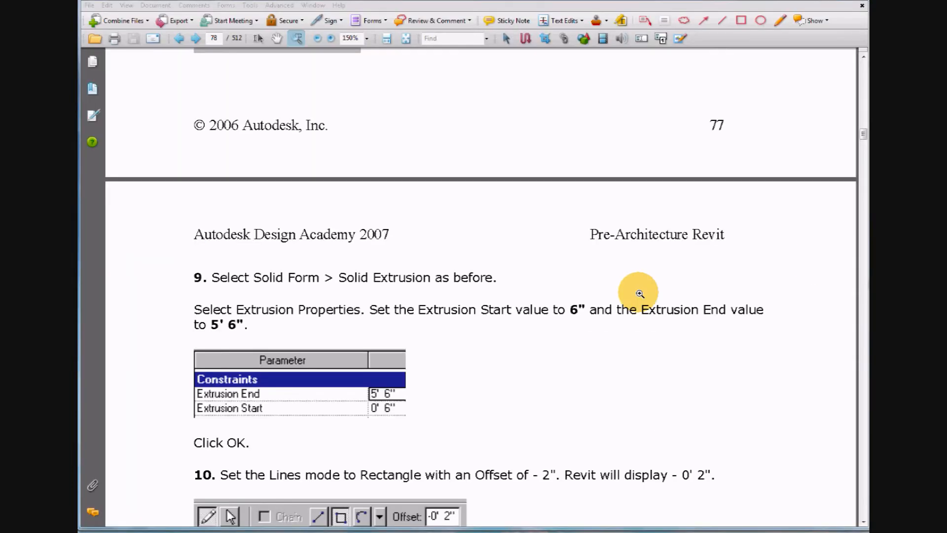
left_click(640, 294)
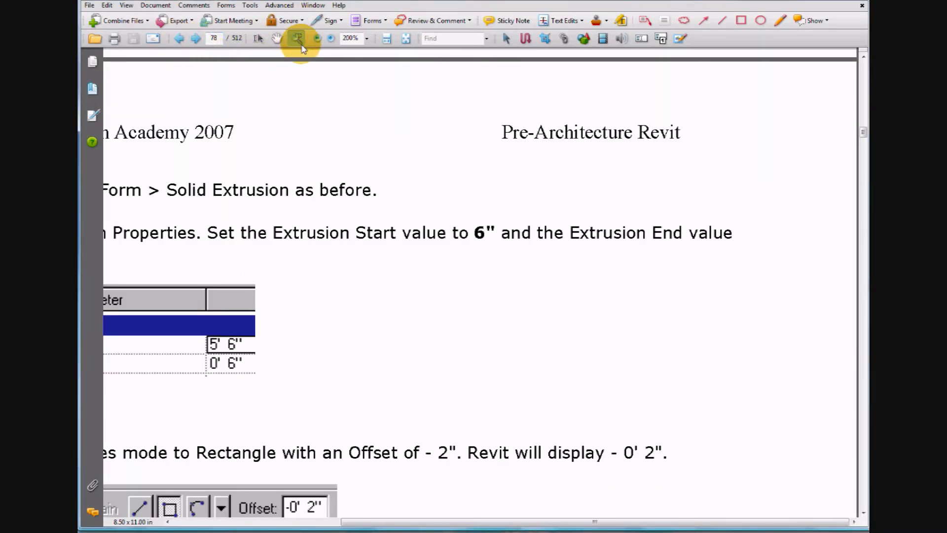
left_click(317, 39)
scroll(399, 396, "down", 5)
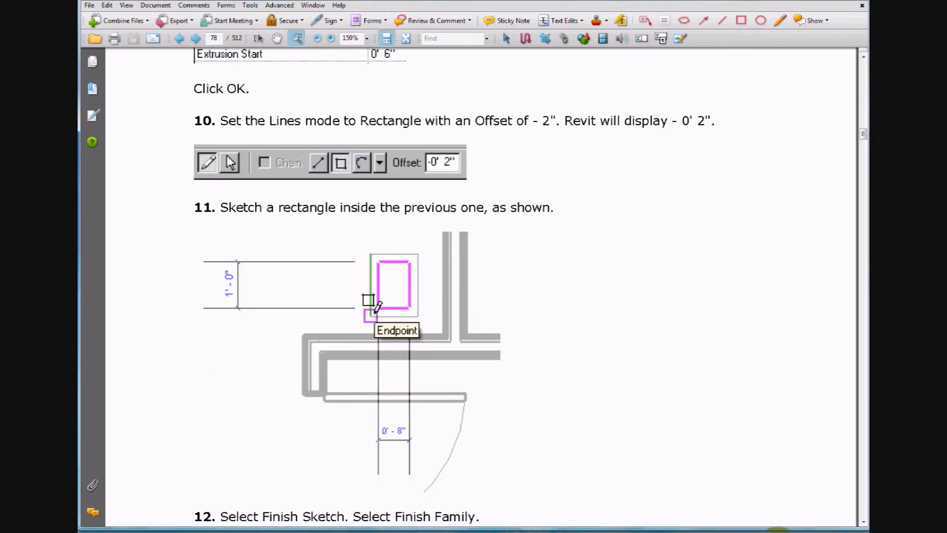
scroll(763, 512, "down", 2)
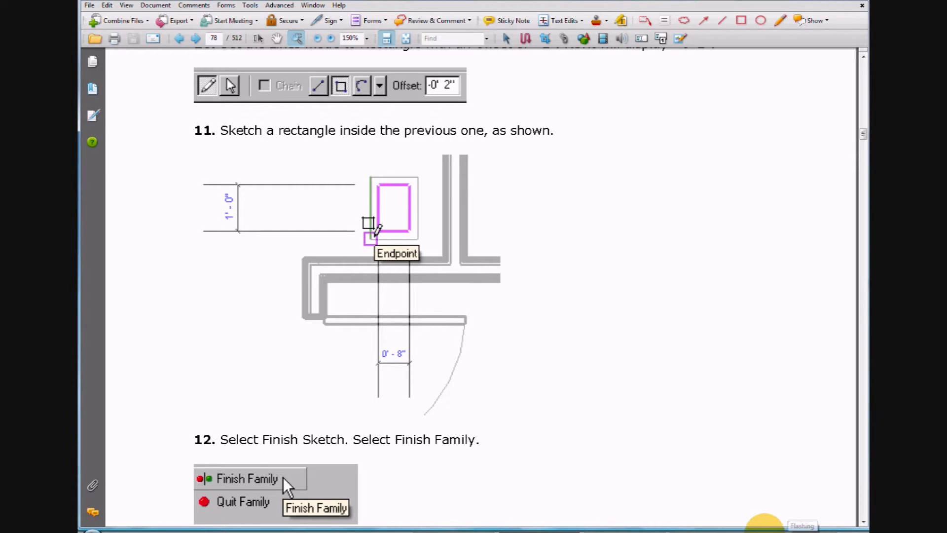
left_click(734, 531)
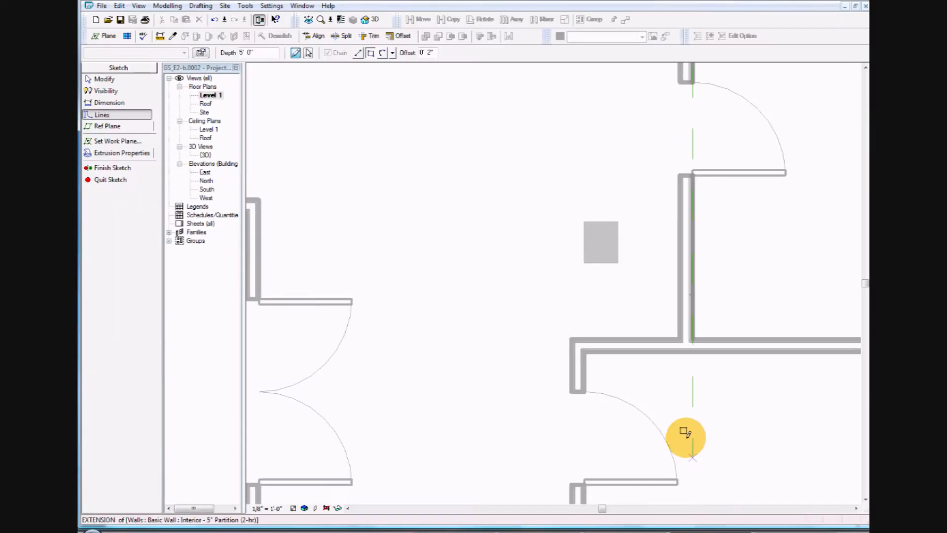
Set the rectangle offset to -0' 2" and sketch the clock body, 9" by 1' 0", inset within the base from its opposite corners.
left_click(582, 260)
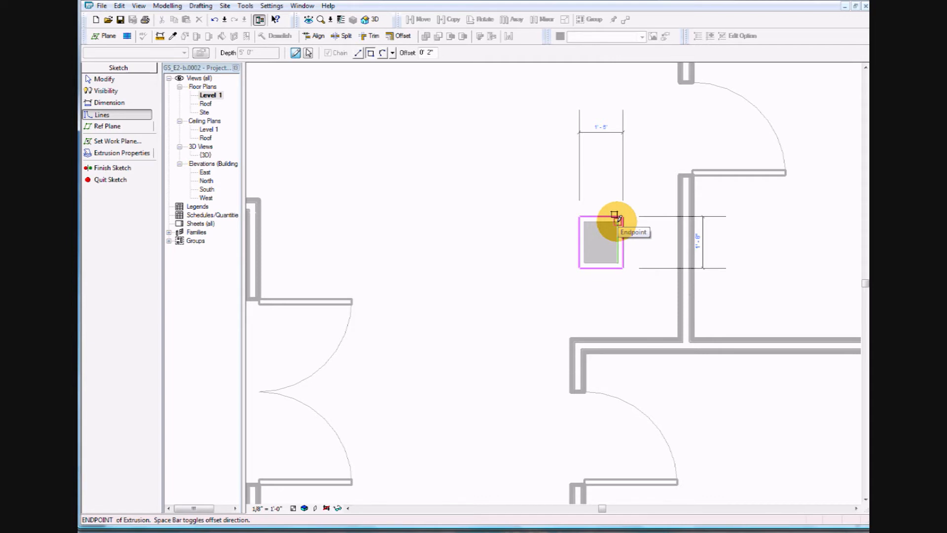
left_click(425, 63)
left_click(422, 53)
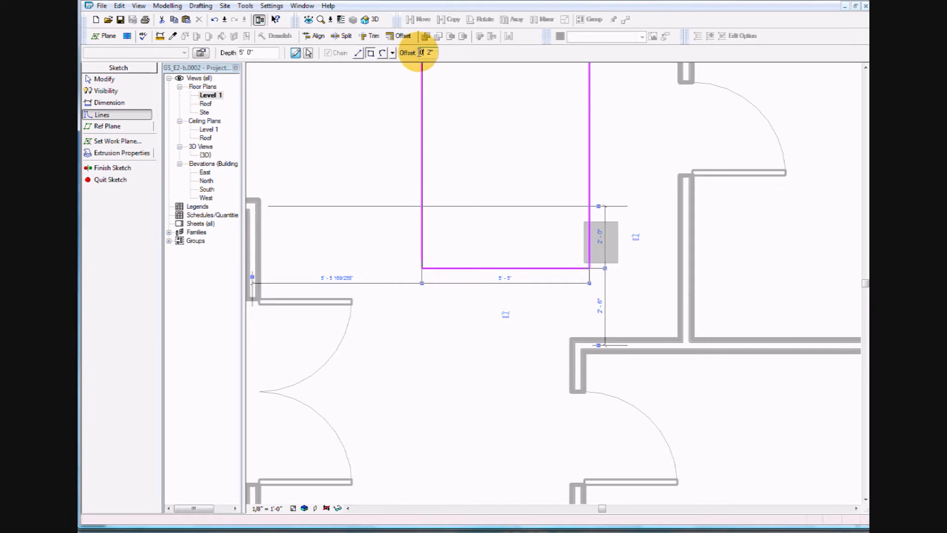
type("-")
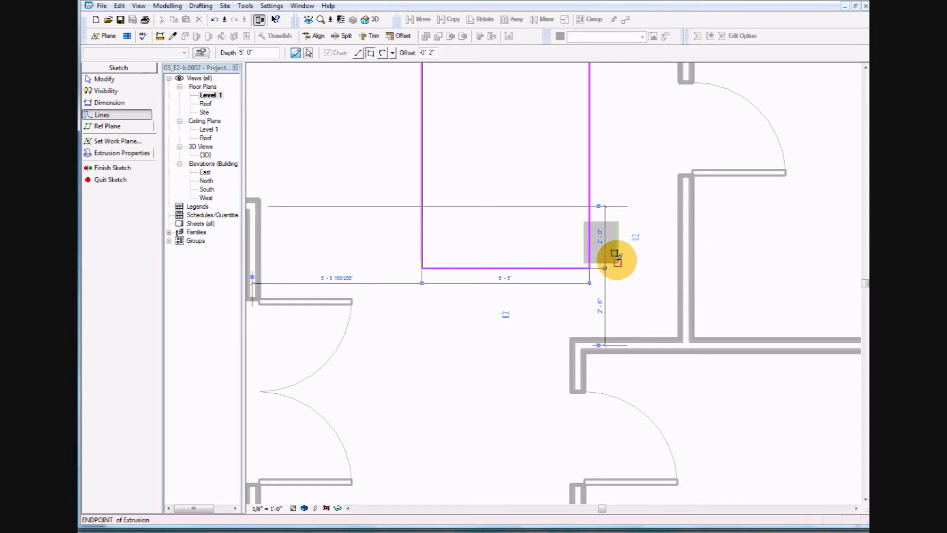
left_click(588, 257)
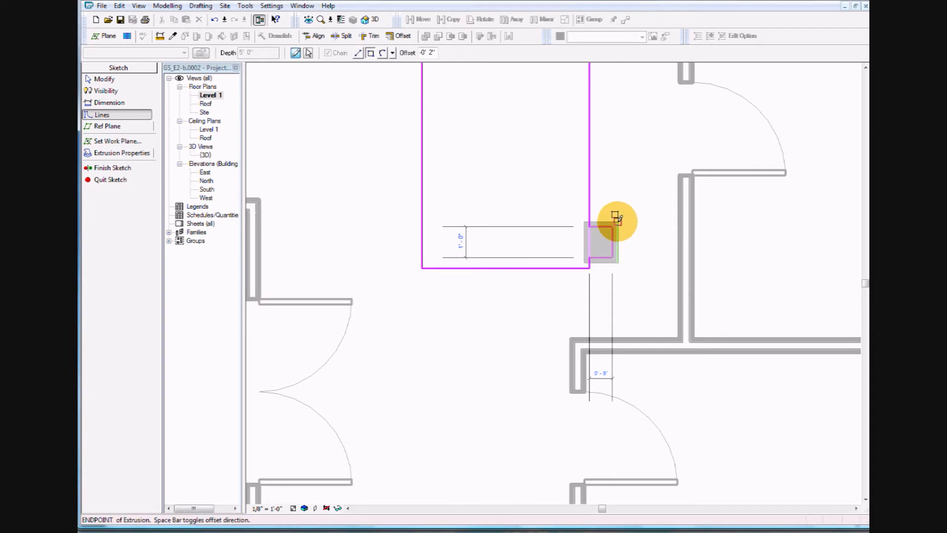
left_click(615, 218)
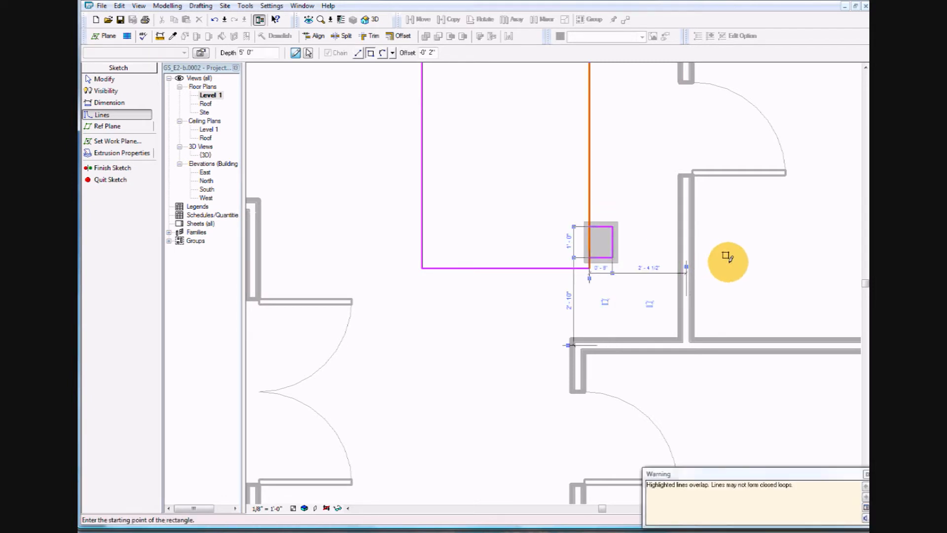
key("Escape")
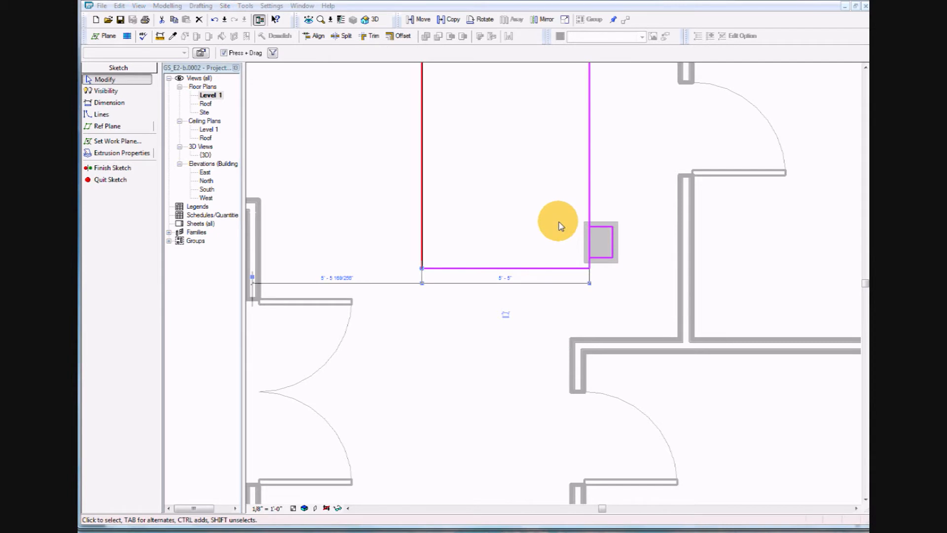
Delete the four lines of the stray oversized rectangle from the sketch, keeping only the small inset rectangle.
left_click(500, 269)
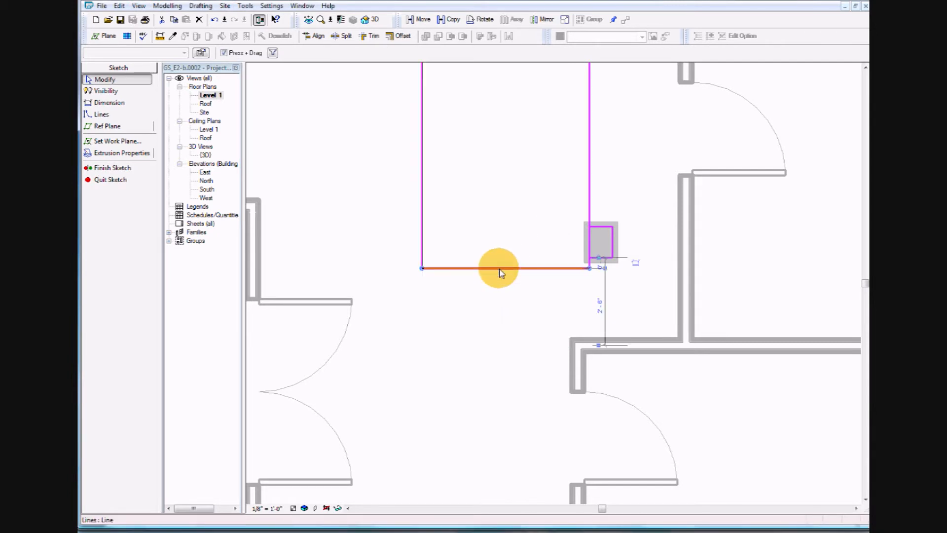
key("Delete")
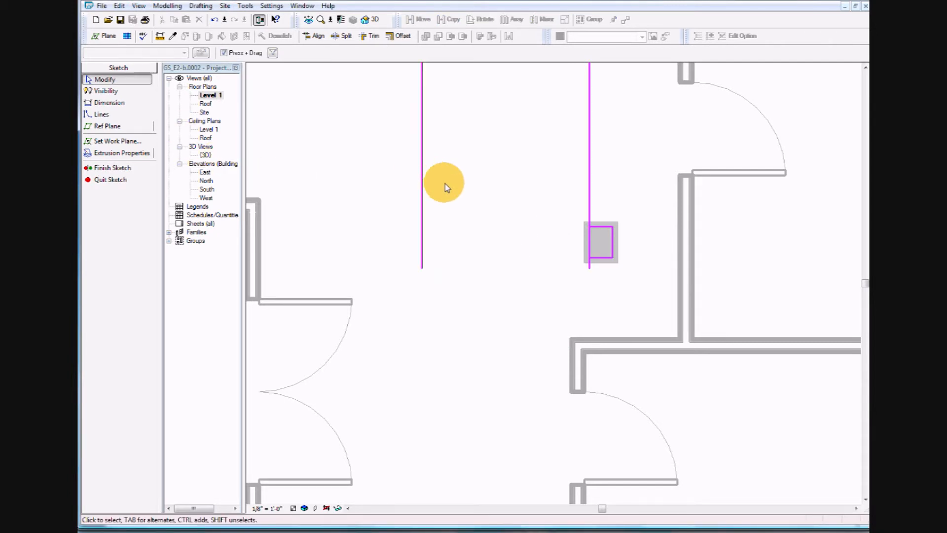
left_click(589, 184)
key("Delete")
left_click(422, 182)
key("Delete")
scroll(429, 186, "down", 2)
left_click(469, 103)
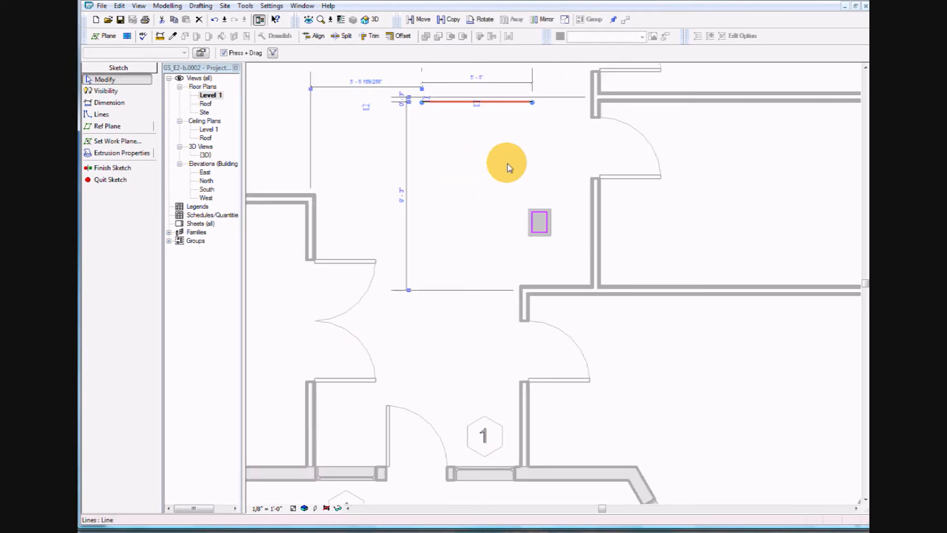
key("Delete")
Finish the clock body's extrusion sketch and finish the Hall Clock in-place family.
scroll(577, 231, "up", 4)
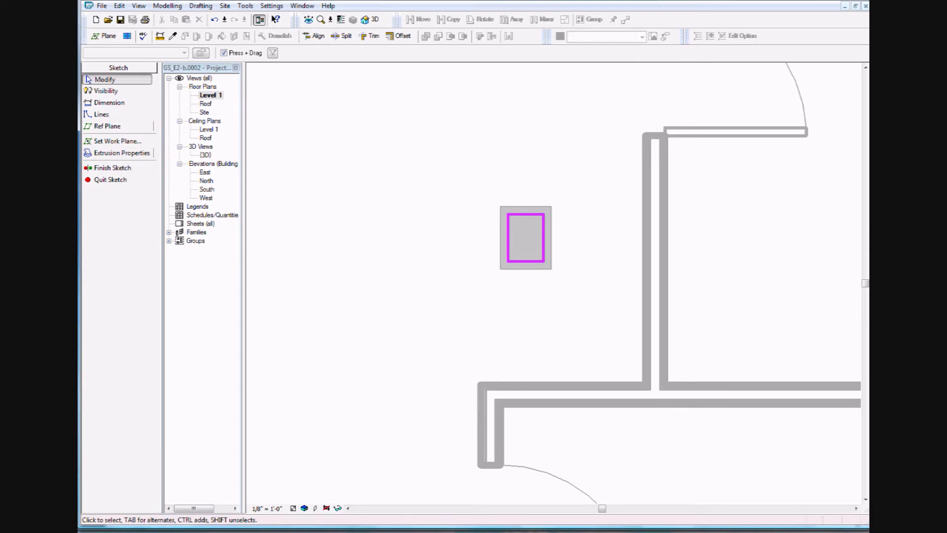
left_click(113, 168)
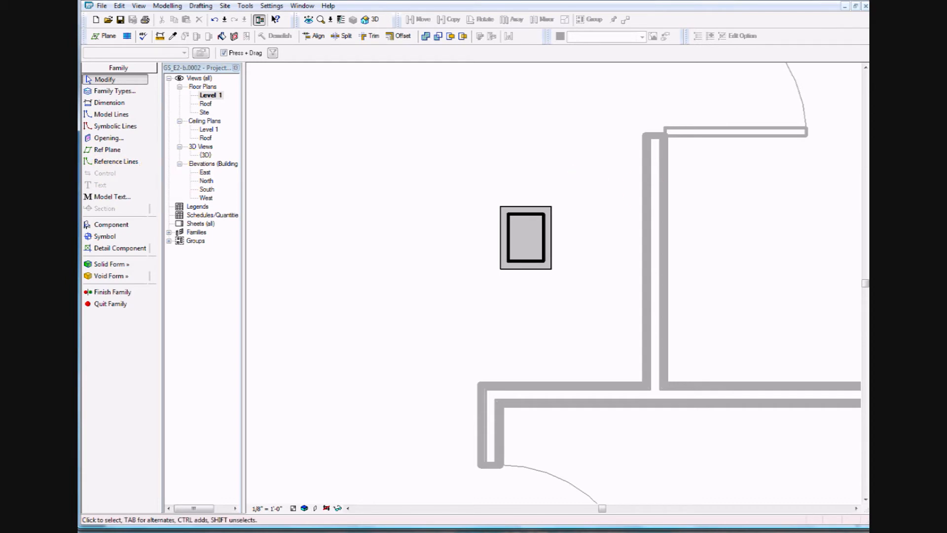
left_click(121, 294)
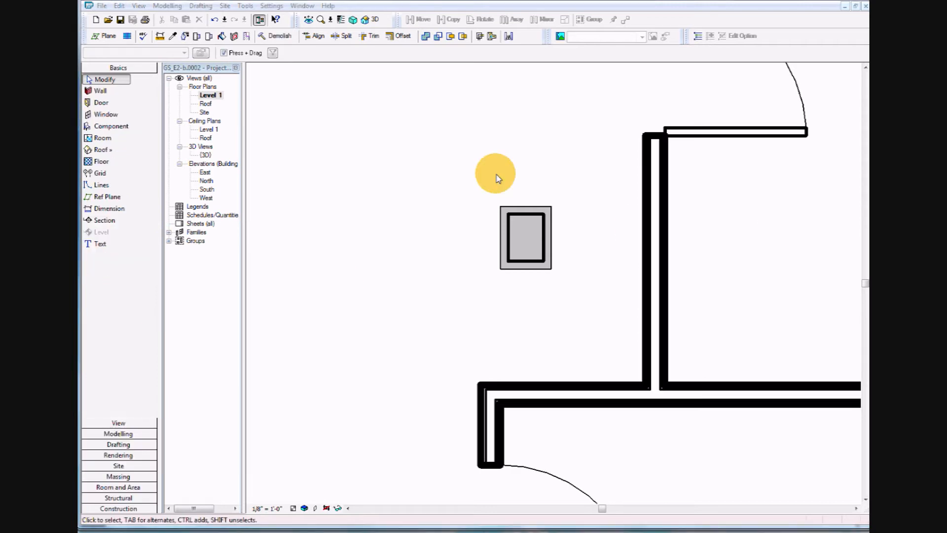
Save the project under a new house file name.
left_click(101, 7)
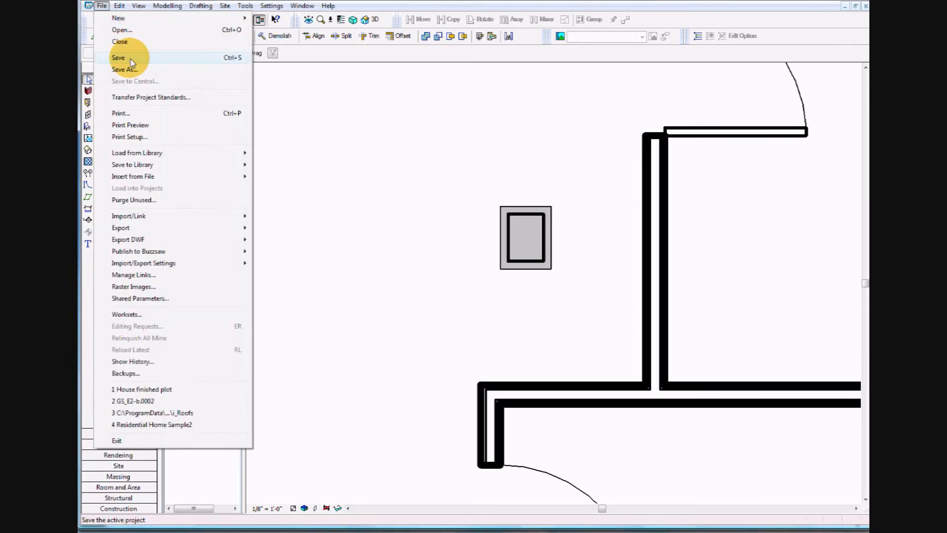
left_click(103, 58)
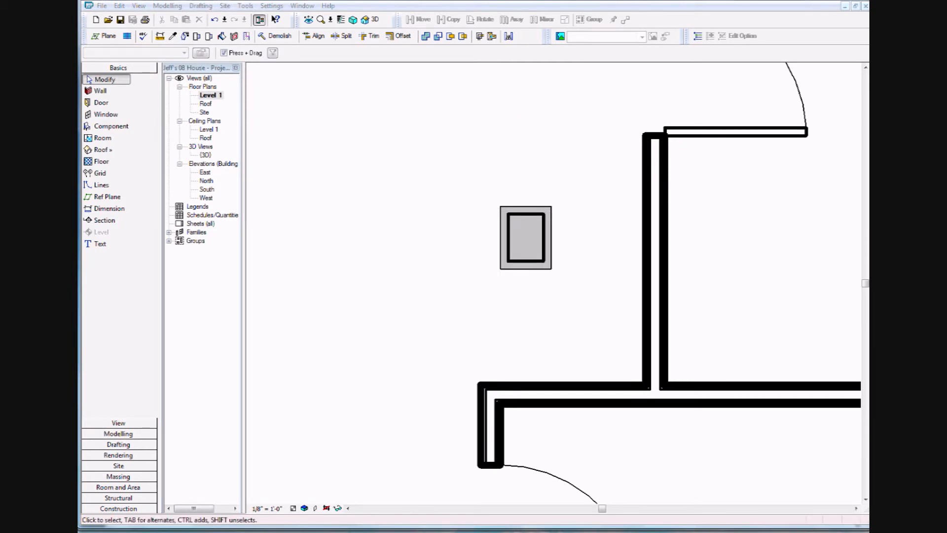
Open the {3D} view and set its model display to Wireframe.
left_click(179, 147)
left_click(180, 146)
double_click(203, 156)
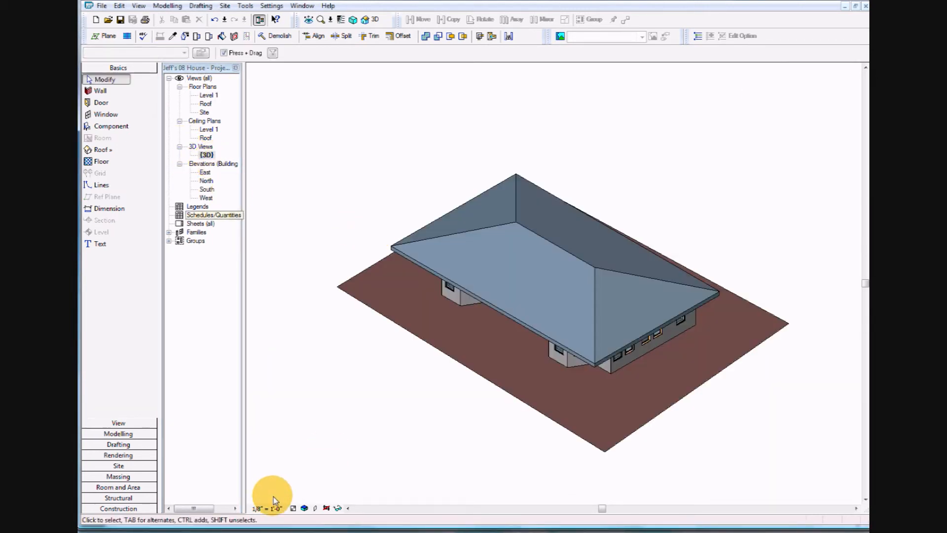
left_click(294, 509)
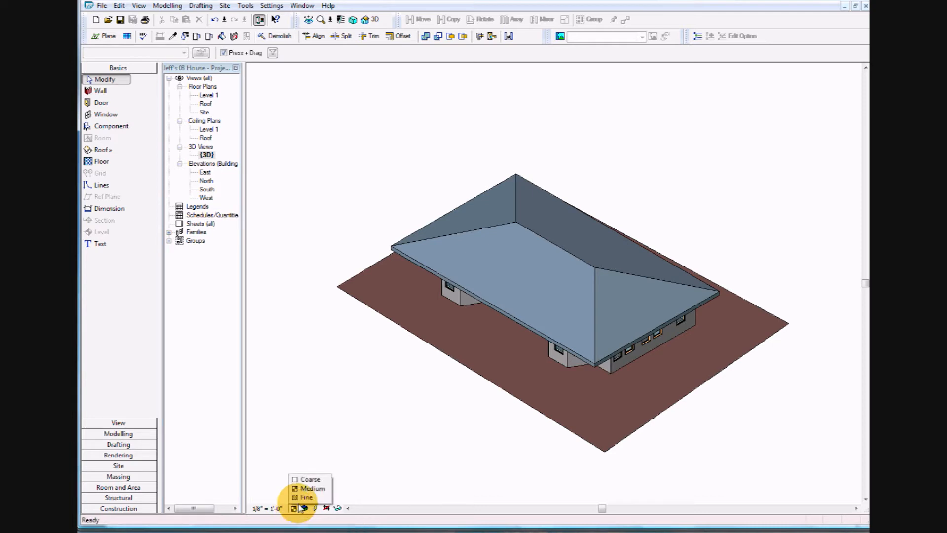
left_click(304, 508)
left_click(303, 508)
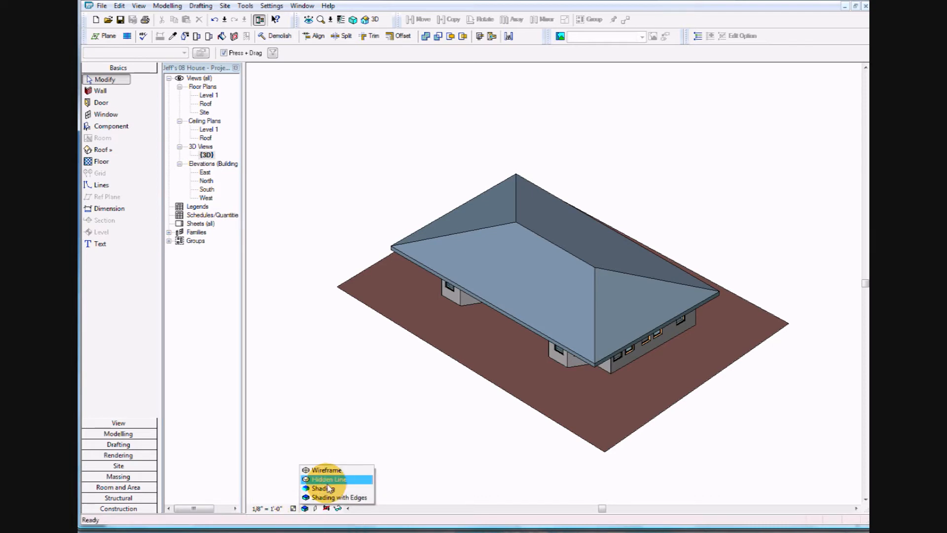
left_click(326, 469)
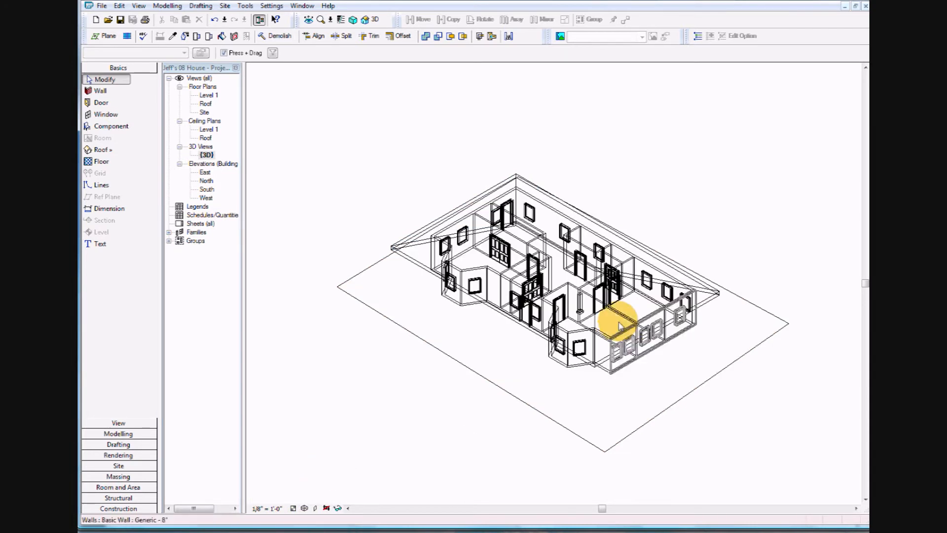
Spin and enlarge the 3D view to examine the hall clock inside the house.
scroll(514, 298, "up", 5)
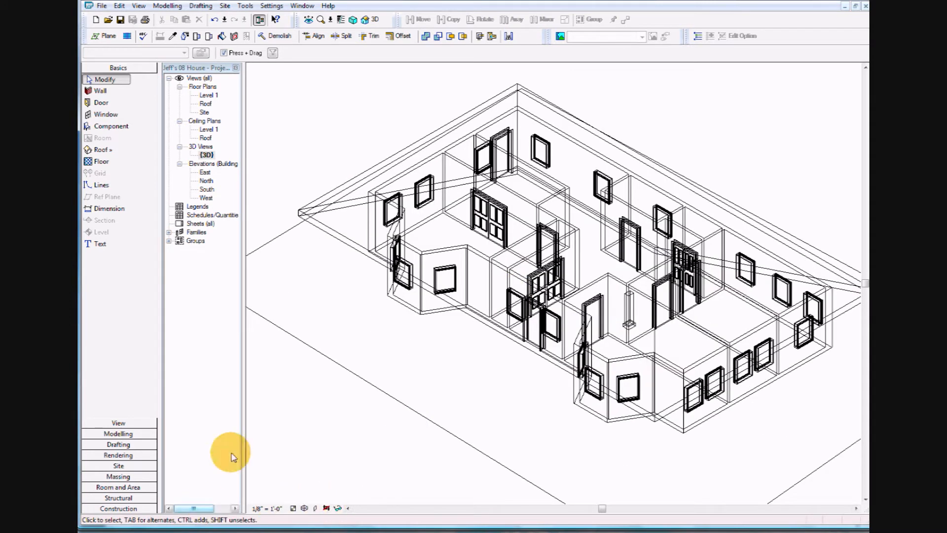
left_click(309, 20)
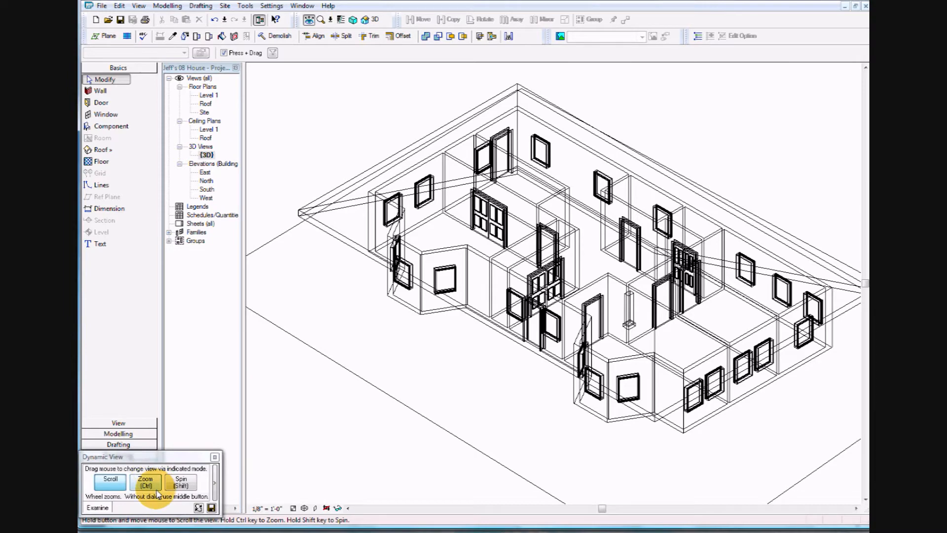
left_click(177, 487)
left_click_drag(434, 290, 772, 337)
scroll(592, 328, "up", 8)
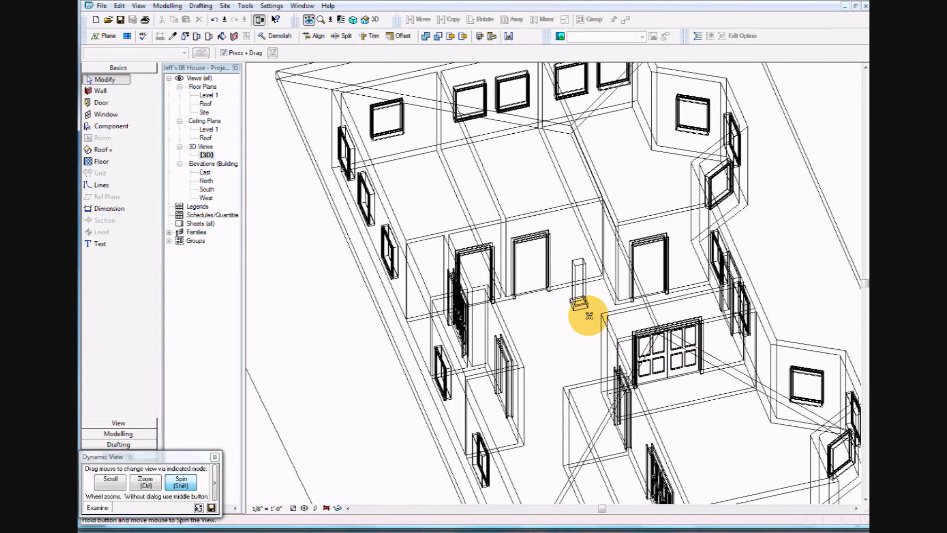
left_click_drag(592, 285, 592, 279)
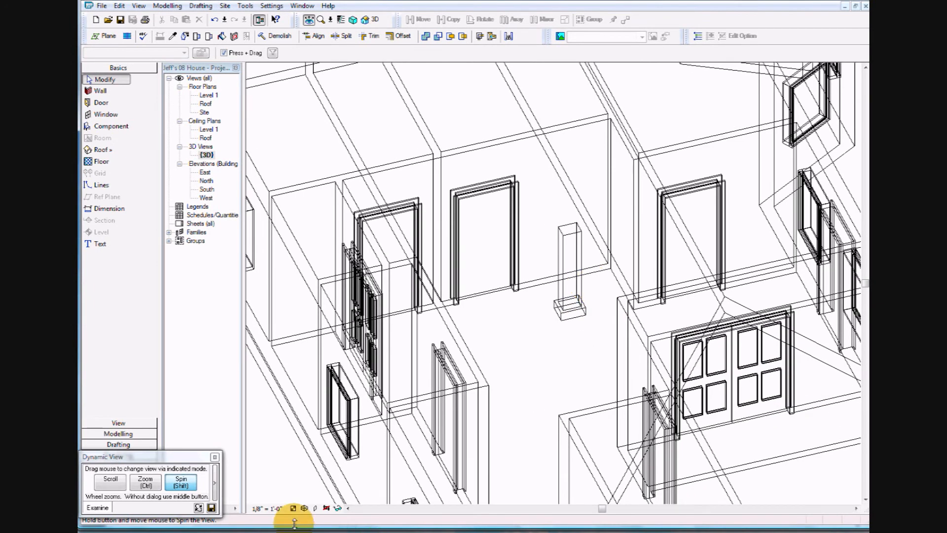
Try the Hidden Line display in the 3D view and return it to Wireframe.
left_click(304, 508)
left_click(324, 482)
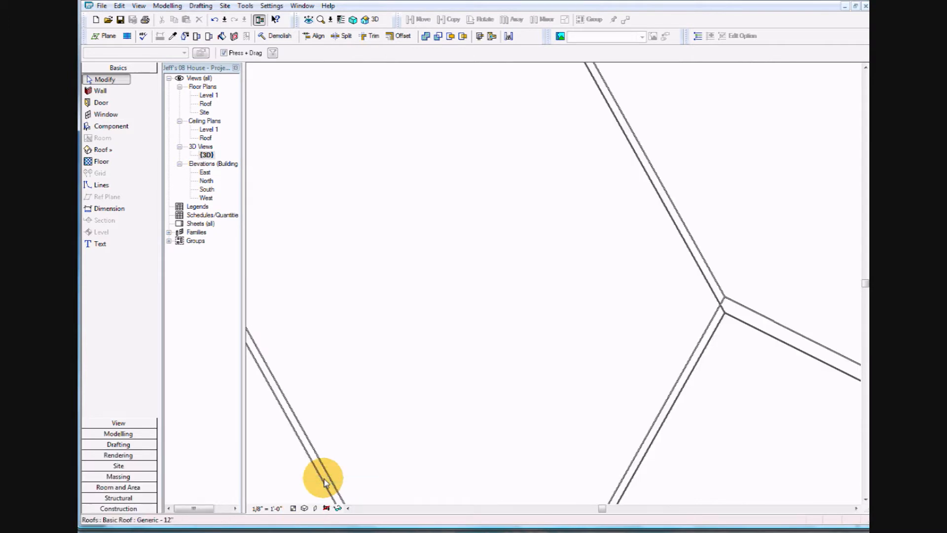
left_click(305, 509)
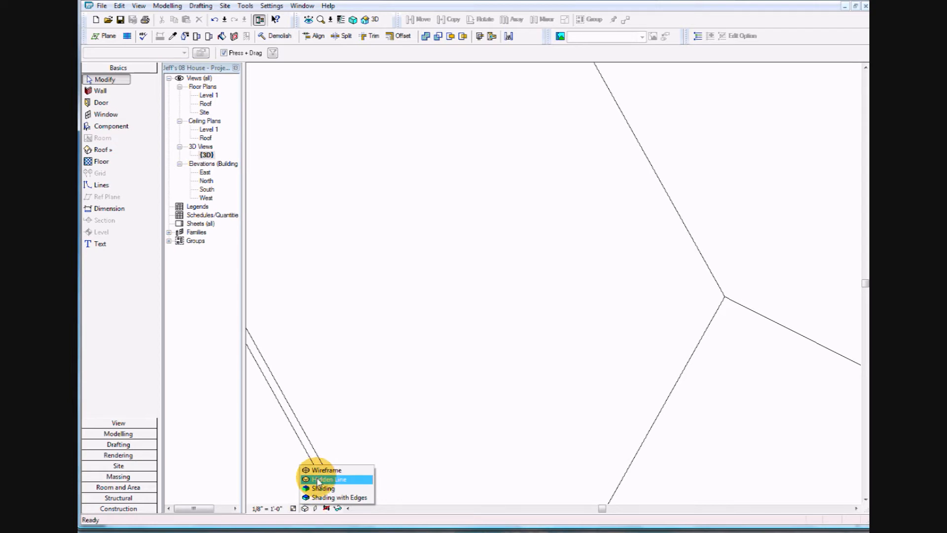
left_click(319, 470)
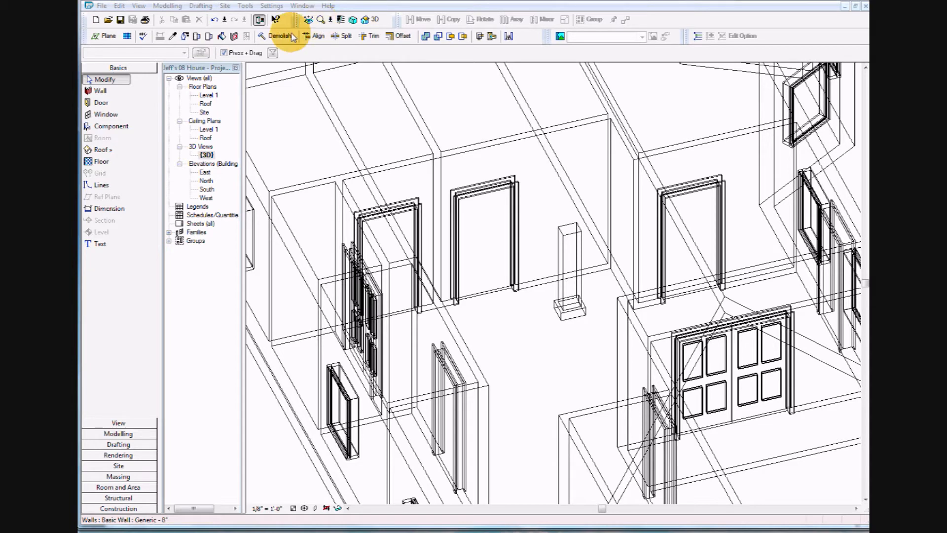
Open the Level 1 floor plan and fit the whole plan in the view, as the guide's Exercise 1 directs.
double_click(206, 96)
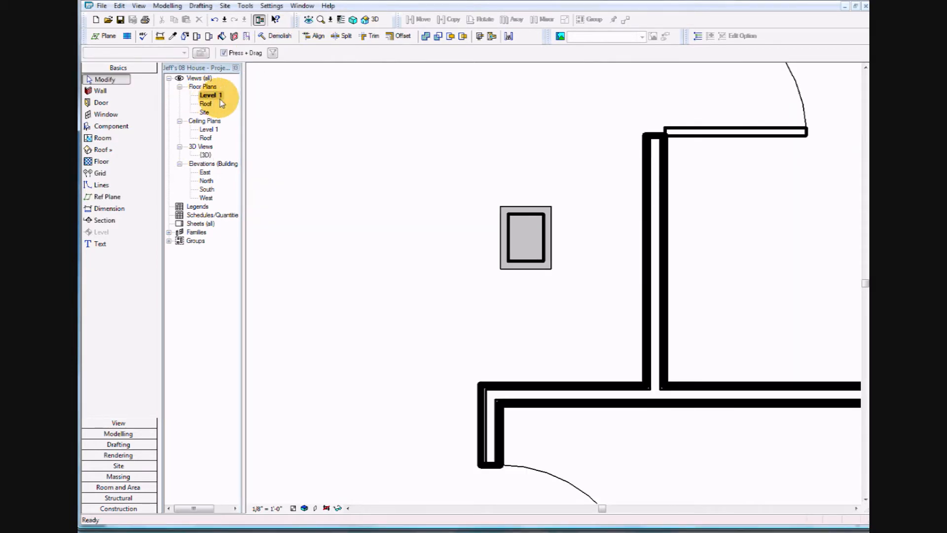
scroll(358, 189, "down", 6)
scroll(374, 201, "down", 3)
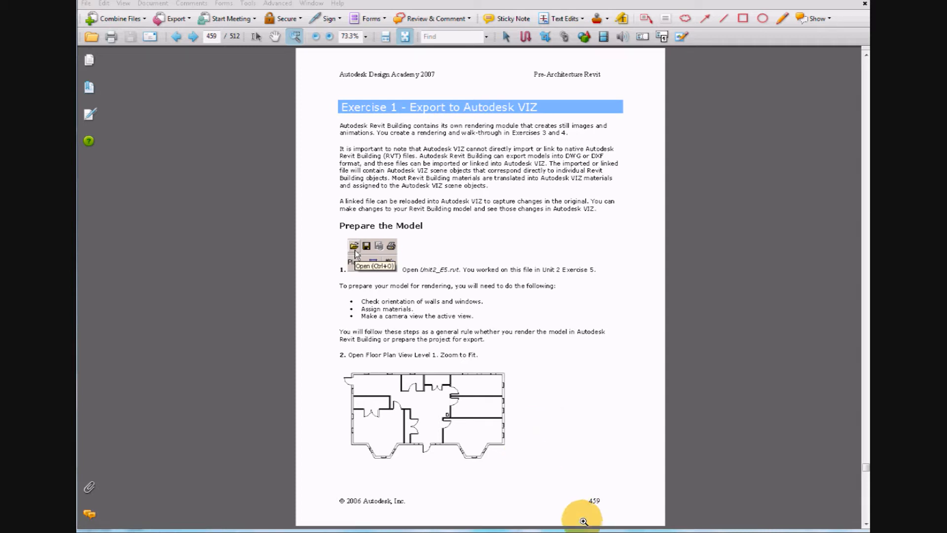
left_click(687, 532)
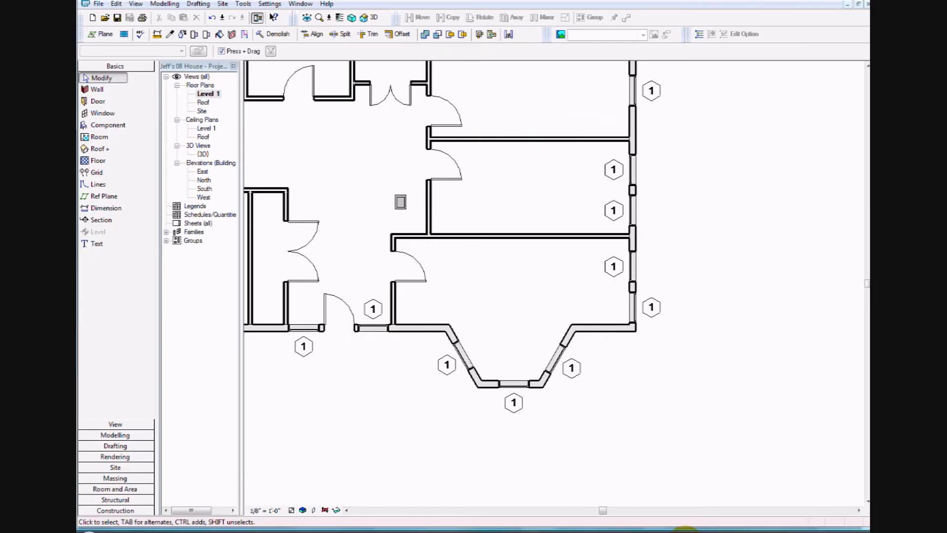
right_click(415, 170)
left_click(463, 233)
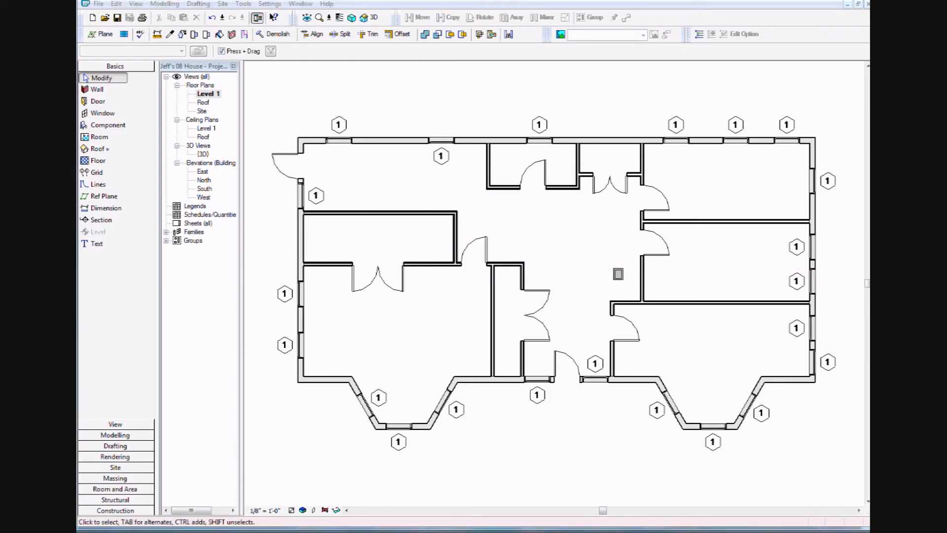
Switch to the PDF guide, read the steps for changing the exterior wall type, and return to the Revit project.
key("alt+Tab")
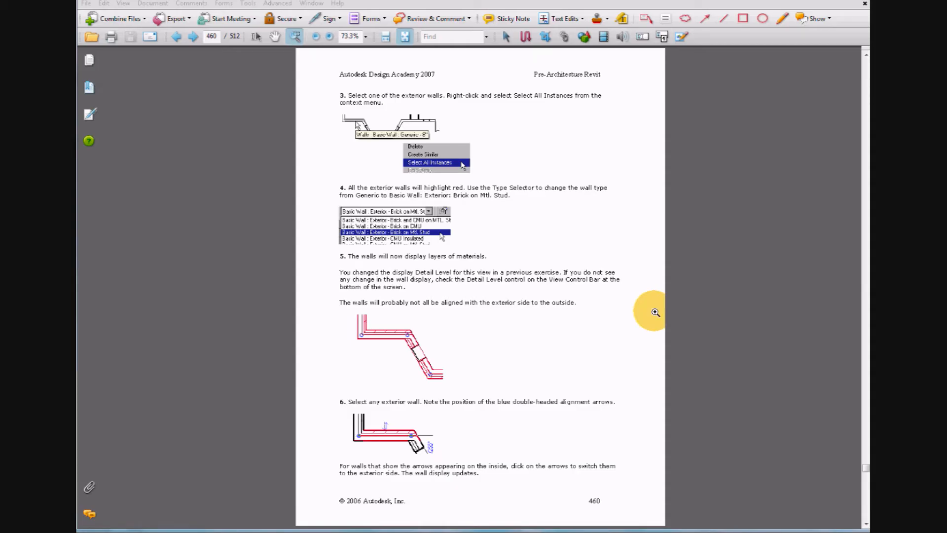
left_click_drag(647, 354, 315, 74)
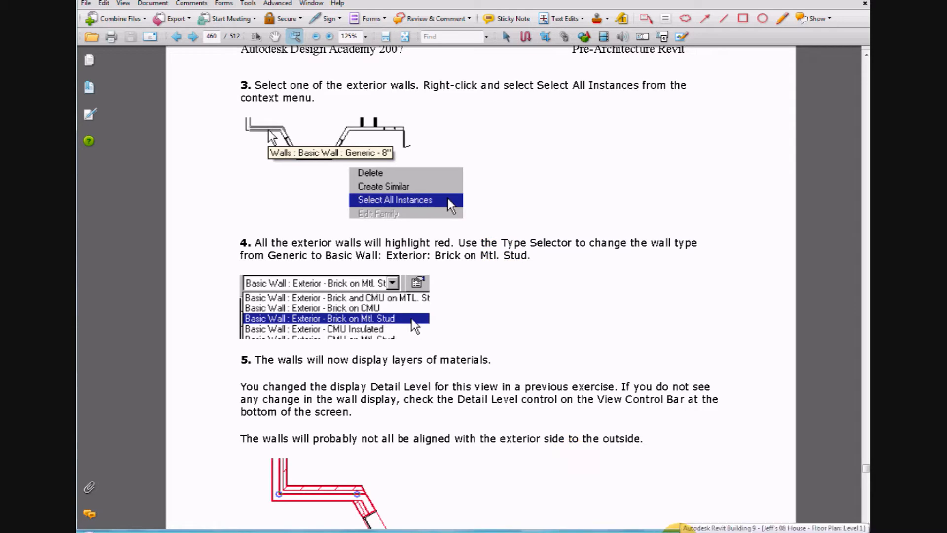
left_click(679, 528)
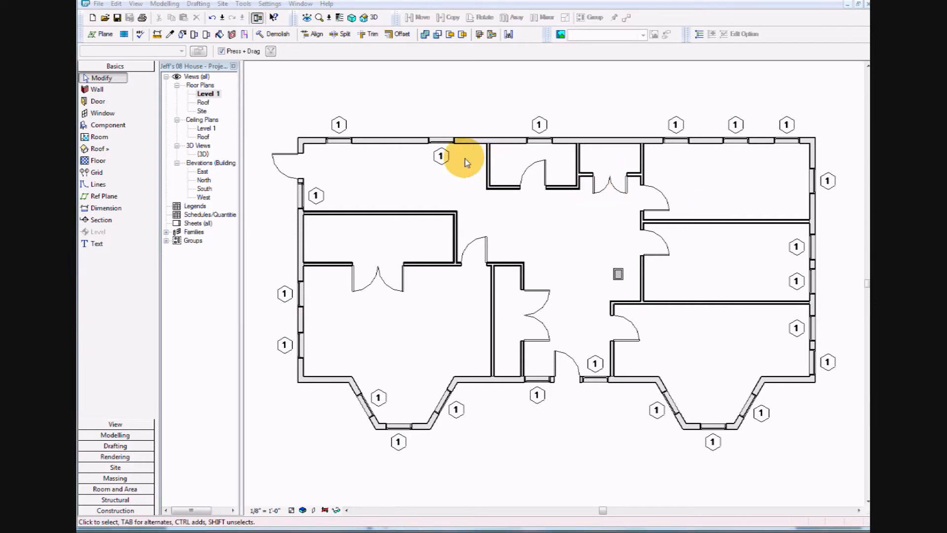
Select all instances of the Generic - 8" exterior wall type in the Level 1 plan.
left_click(397, 142)
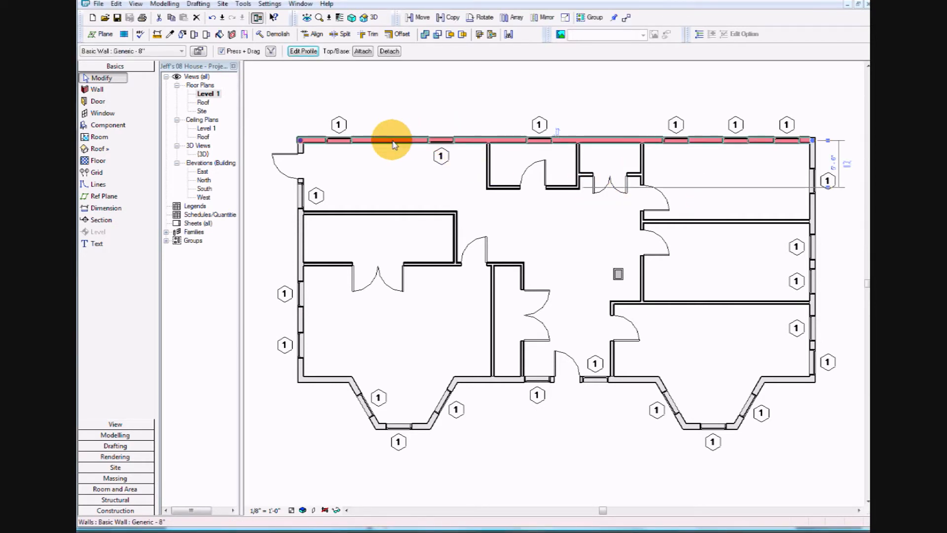
right_click(394, 142)
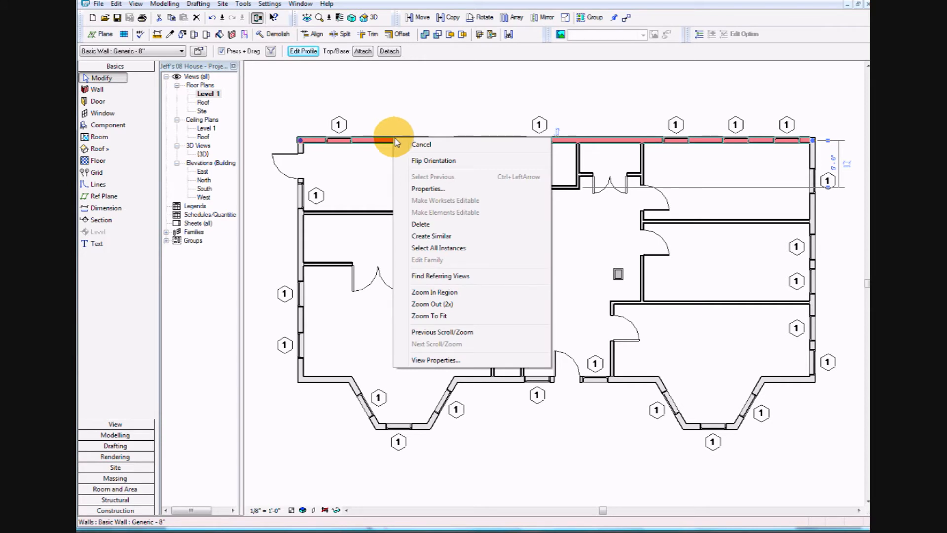
left_click(483, 255)
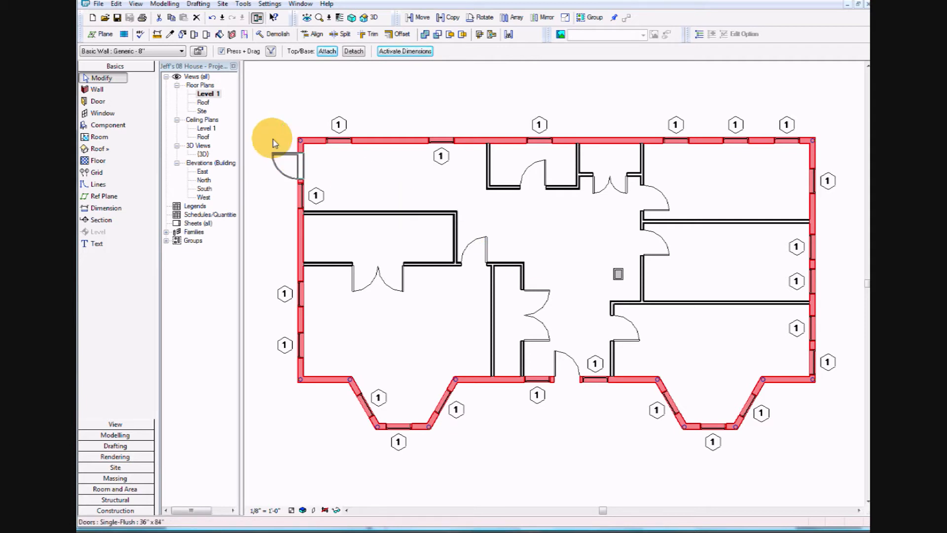
Change the selected exterior walls to the Basic Wall type Exterior - Brick on Mtl. Stud.
left_click(182, 52)
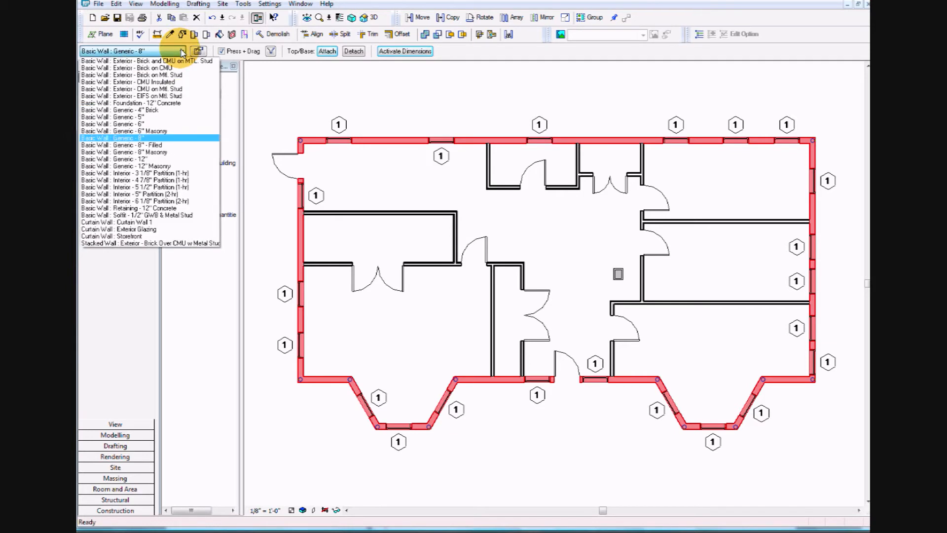
left_click(187, 75)
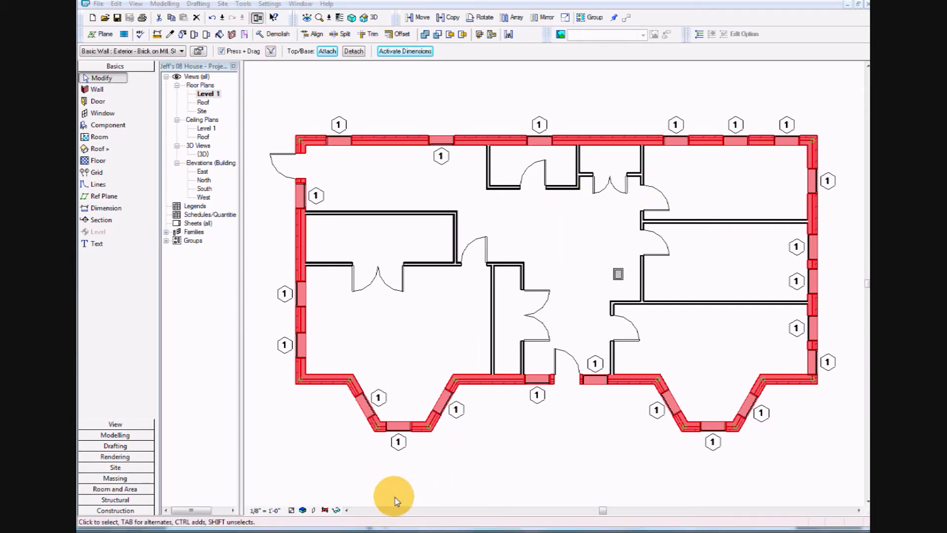
Try the Fine and Coarse detail levels in the Level 1 plan and set the view back to Medium.
left_click(292, 511)
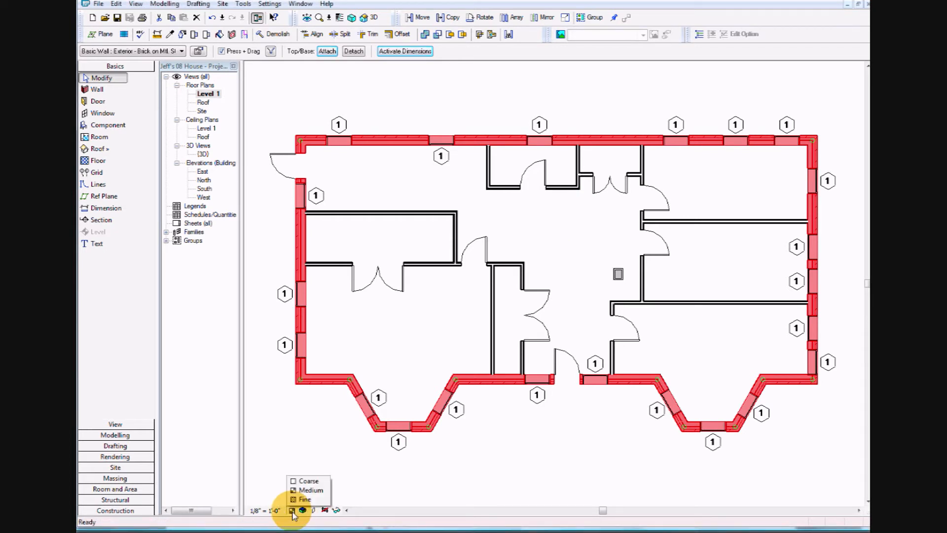
left_click(319, 499)
left_click(293, 510)
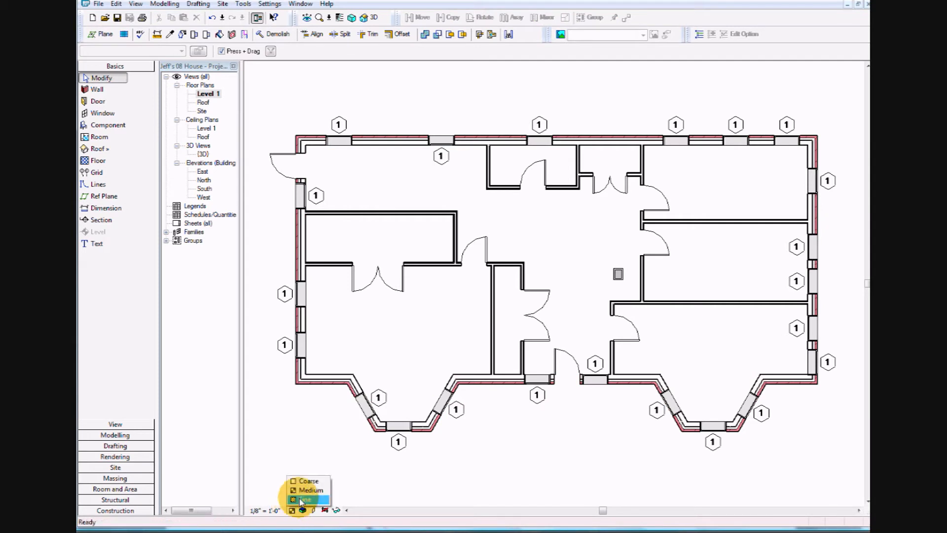
left_click(309, 482)
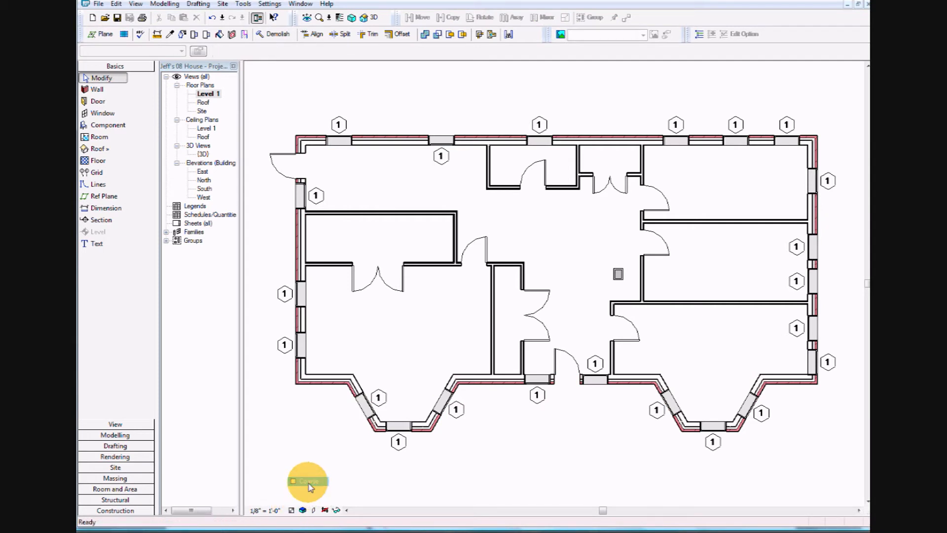
left_click(302, 510)
left_click(305, 499)
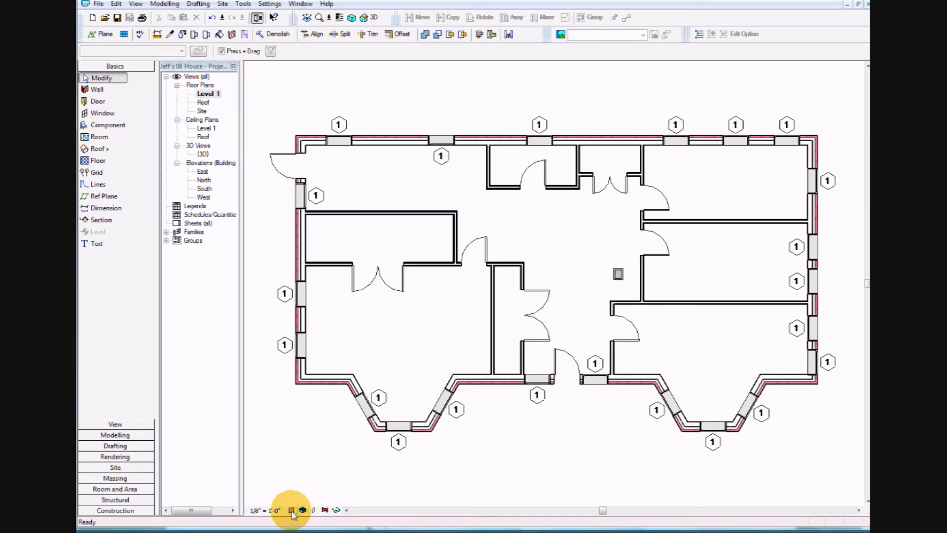
left_click(302, 510)
left_click(321, 490)
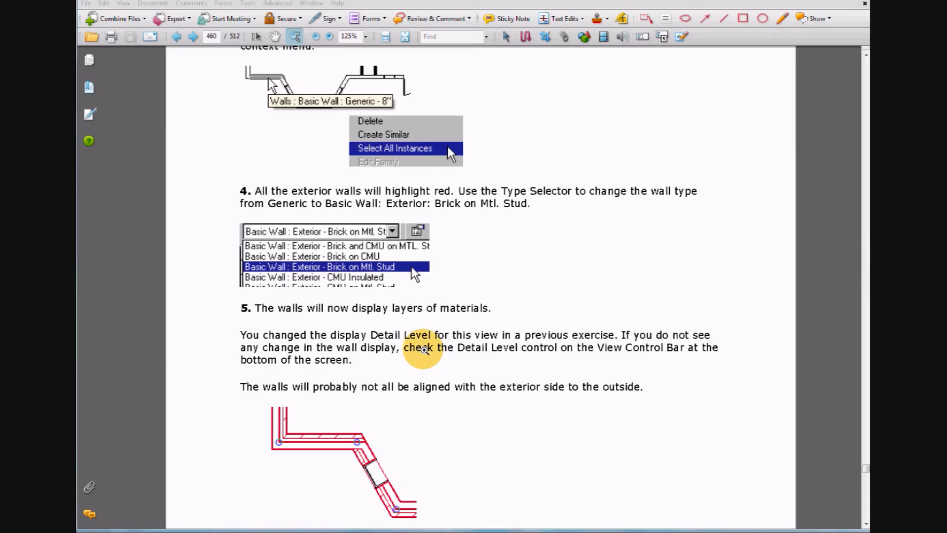
Switch to the PDF guide, read steps 5 and 6, and check the brick side of the exterior walls around the west bay in the Revit plan.
left_click(433, 400)
scroll(374, 456, "down", 2)
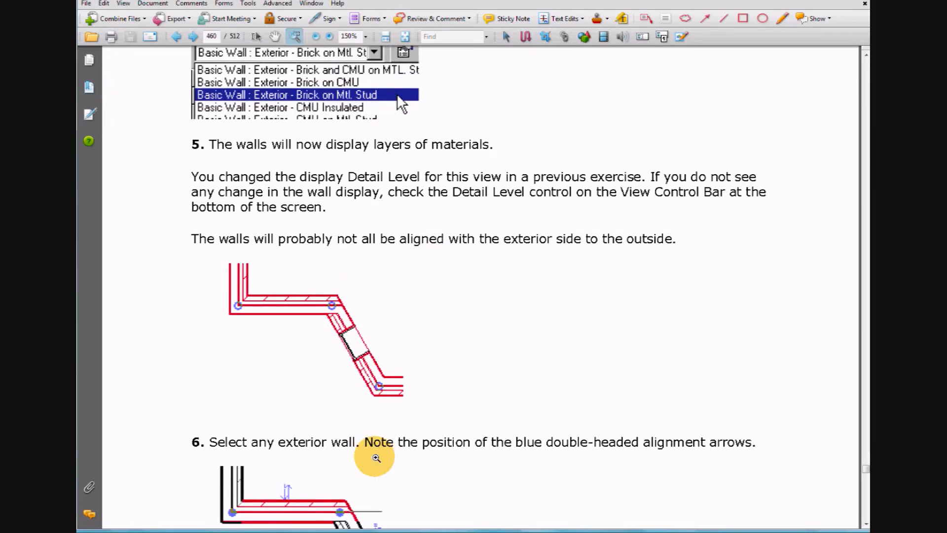
scroll(376, 458, "down", 1)
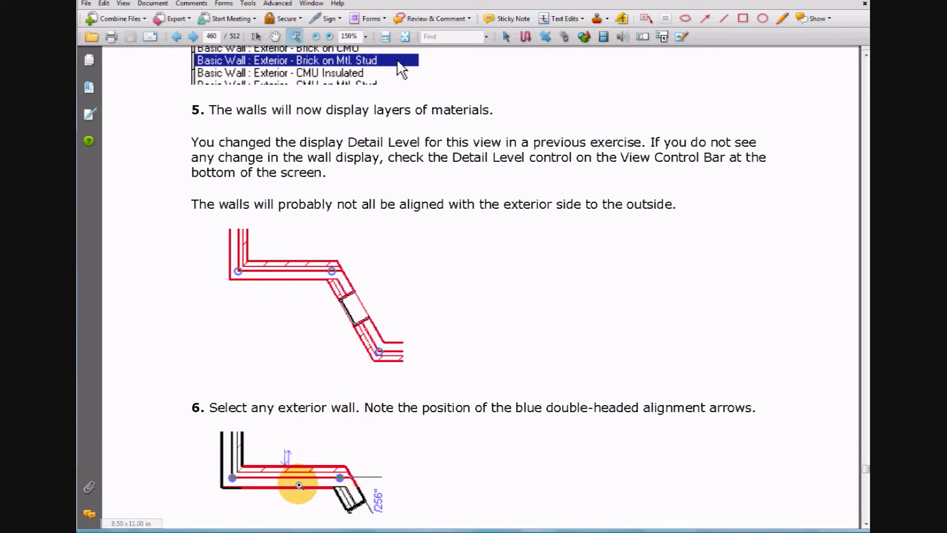
scroll(401, 477, "down", 1)
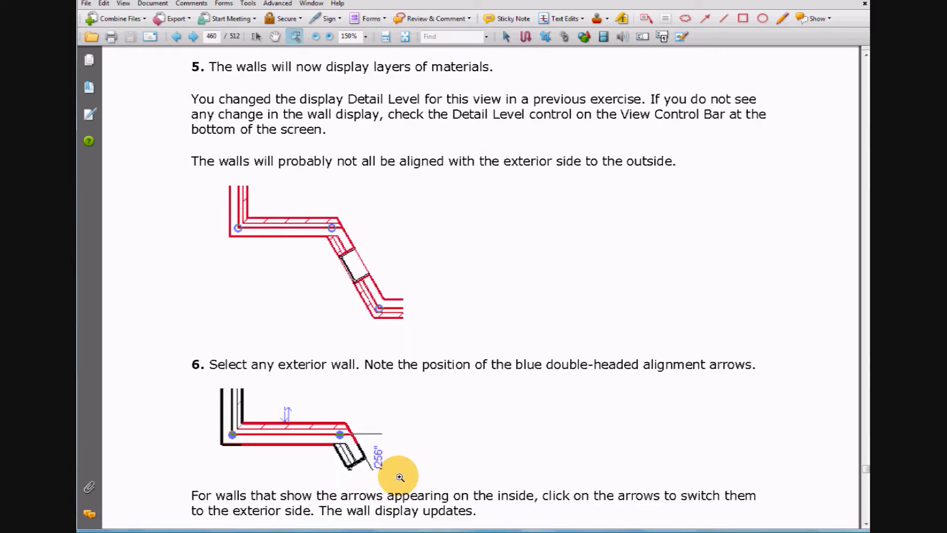
scroll(397, 476, "down", 1)
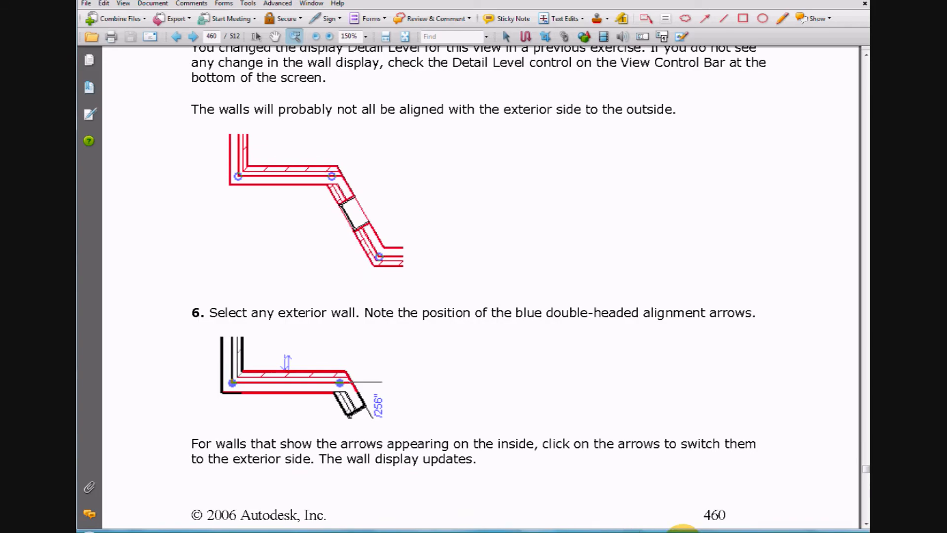
left_click(682, 532)
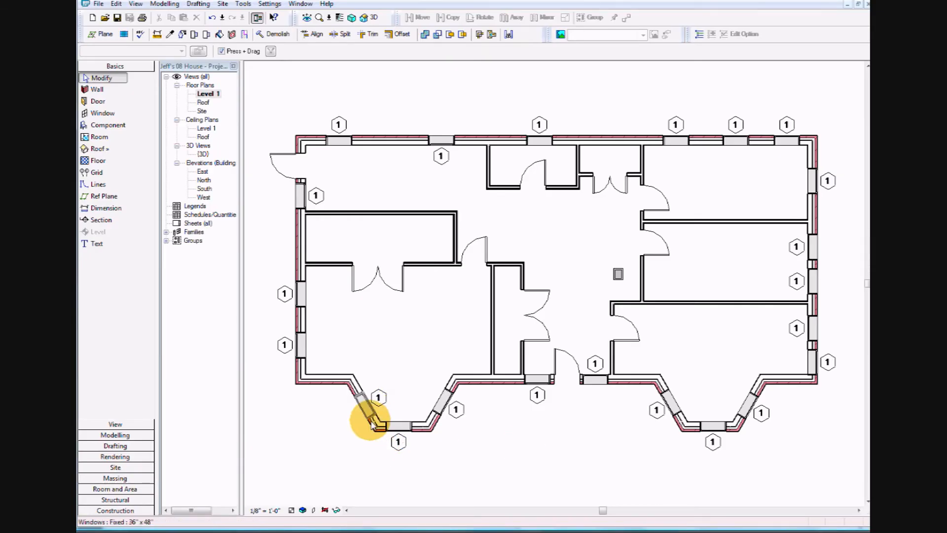
scroll(372, 423, "up", 7)
scroll(307, 362, "down", 4)
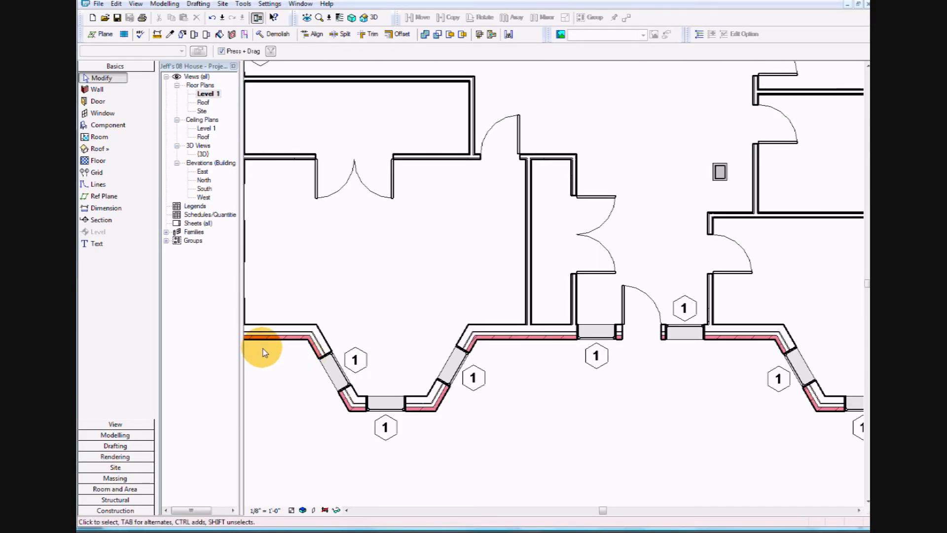
scroll(244, 350, "down", 4)
scroll(245, 351, "up", 6)
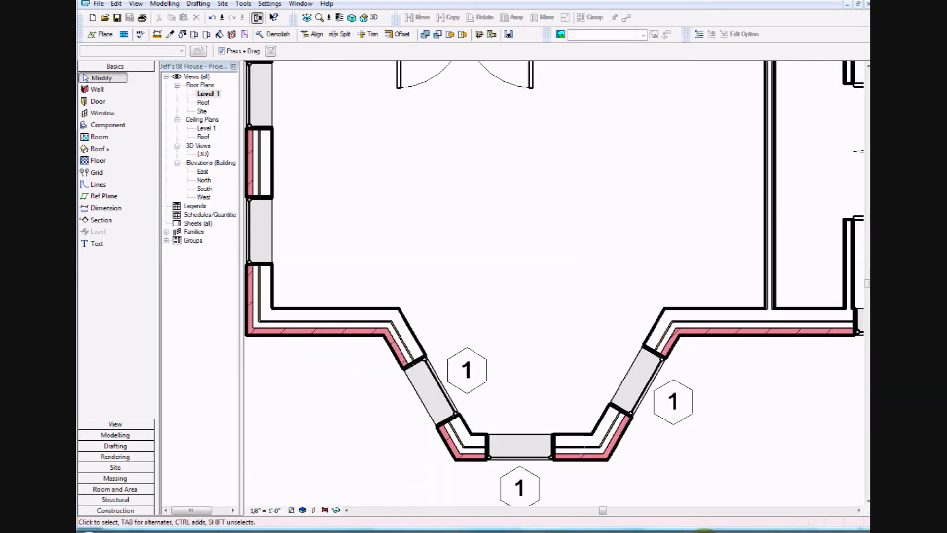
Switch to the PDF guide, read steps 7 and 8 on orienting exterior walls and windows, and return to the Revit project.
left_click(556, 527)
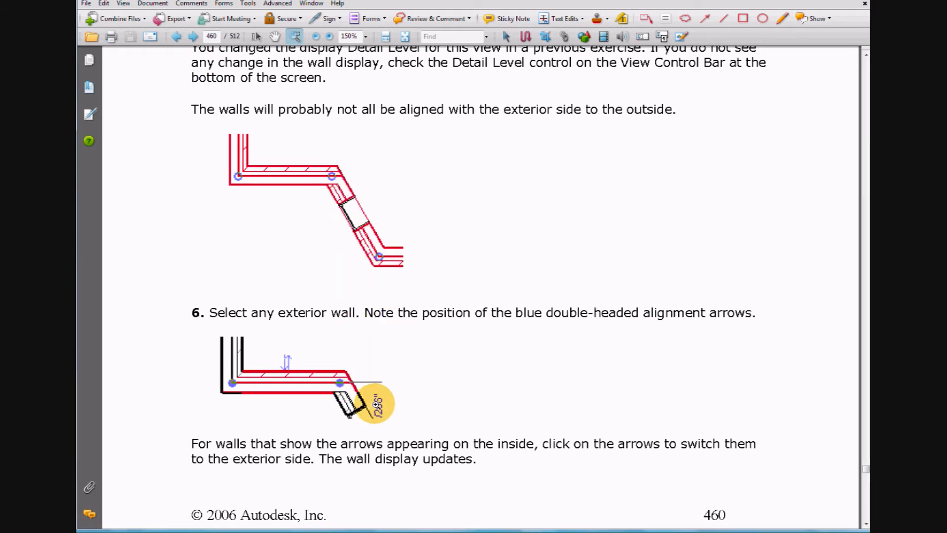
scroll(376, 399, "down", 2)
scroll(376, 404, "down", 3)
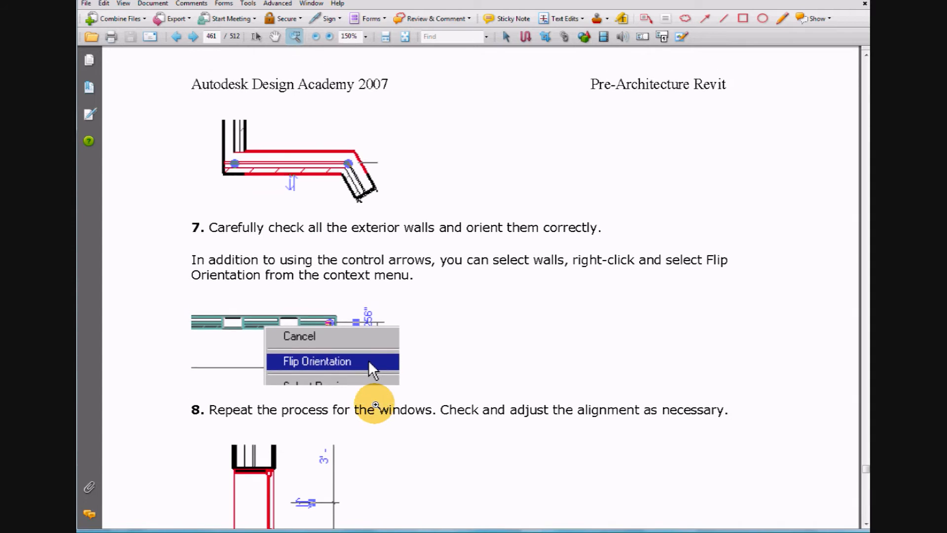
scroll(375, 404, "down", 1)
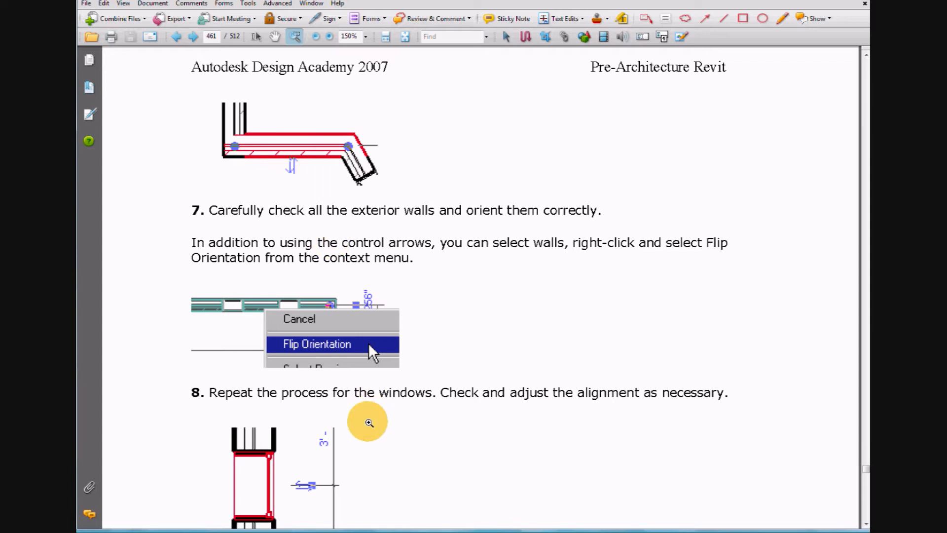
scroll(402, 423, "down", 3)
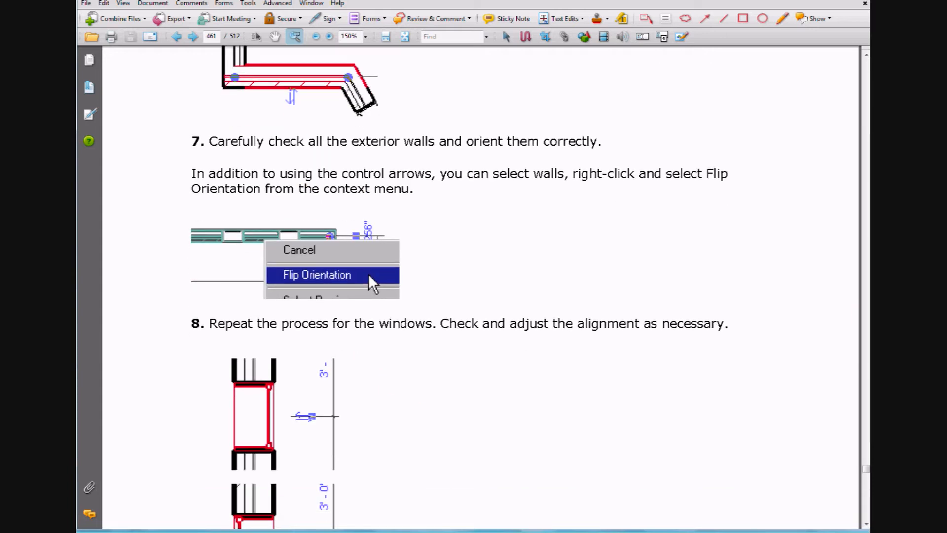
key("alt+Tab")
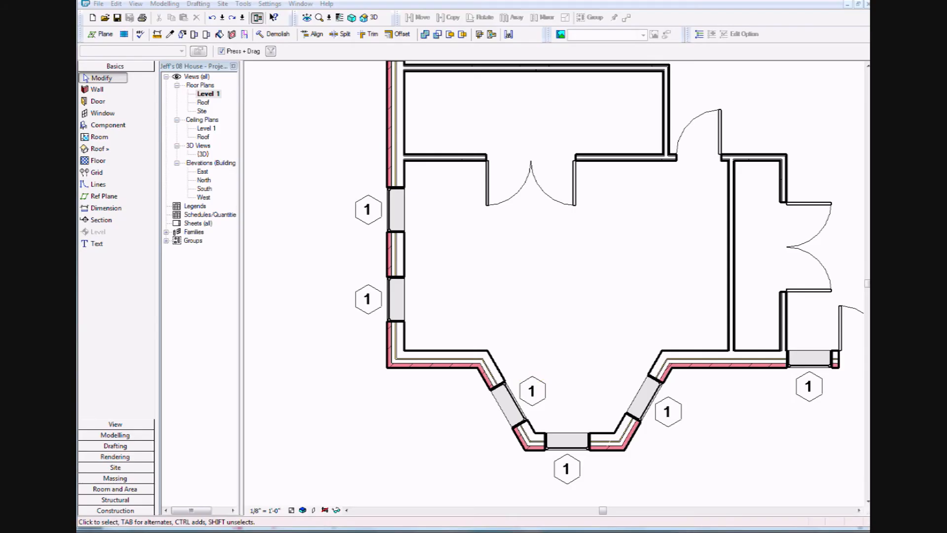
Try Flip Orientation on the short exterior wall between the southwest corner and the bay, and restore its orientation.
left_click(448, 369)
right_click(447, 365)
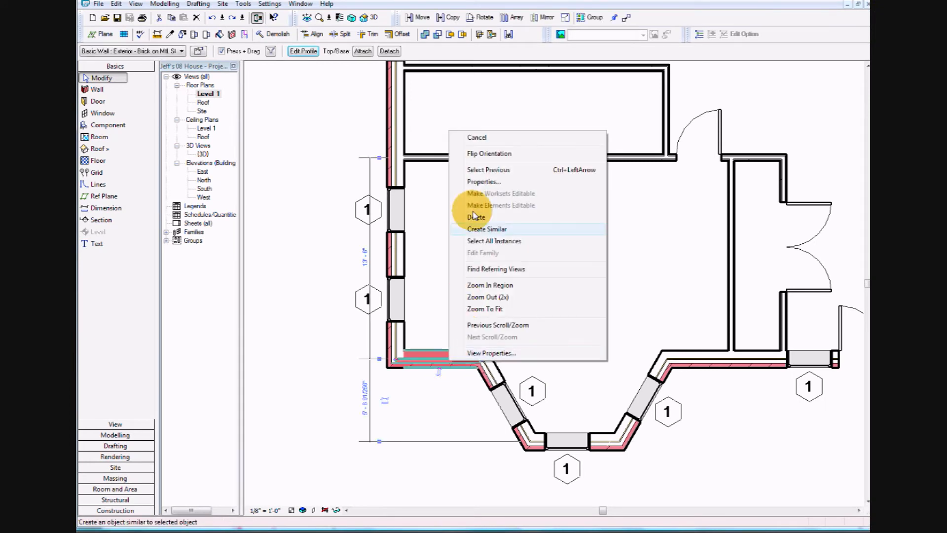
left_click(477, 153)
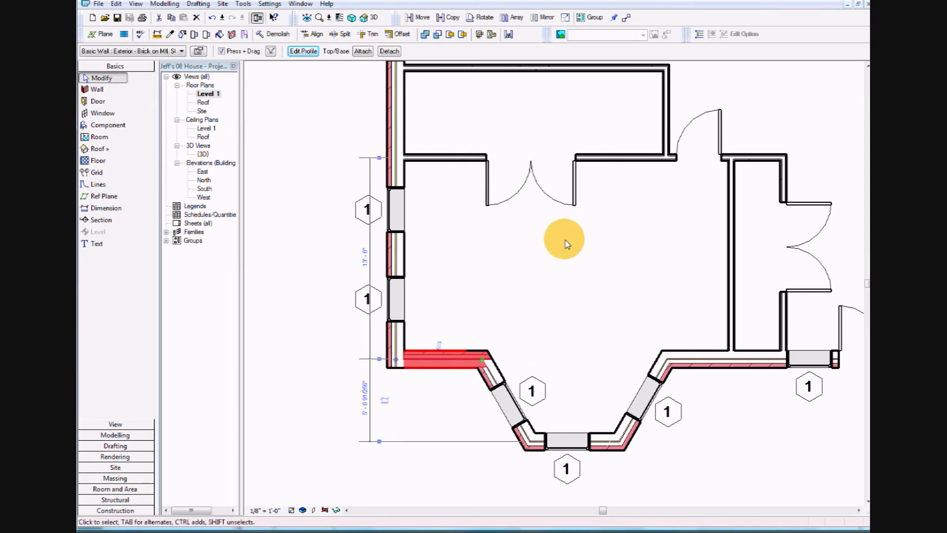
left_click(844, 247)
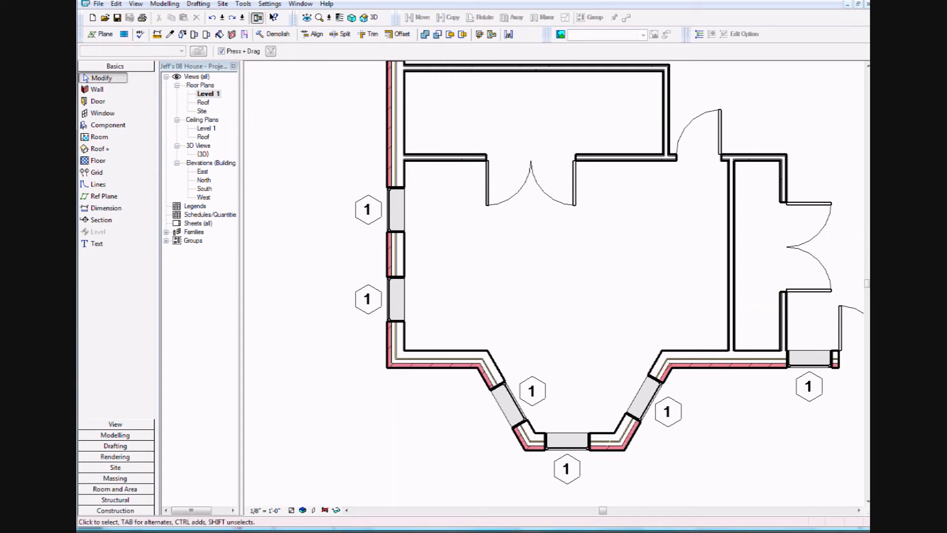
Flip the facing of the upper of the two west-wall windows in the room with the bay, and flip it back.
left_click(392, 209)
right_click(393, 211)
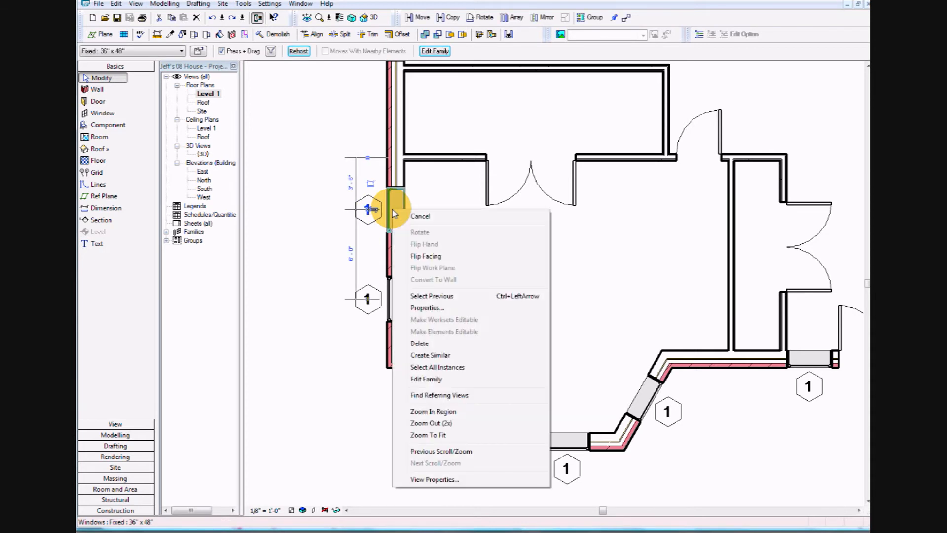
left_click(392, 204)
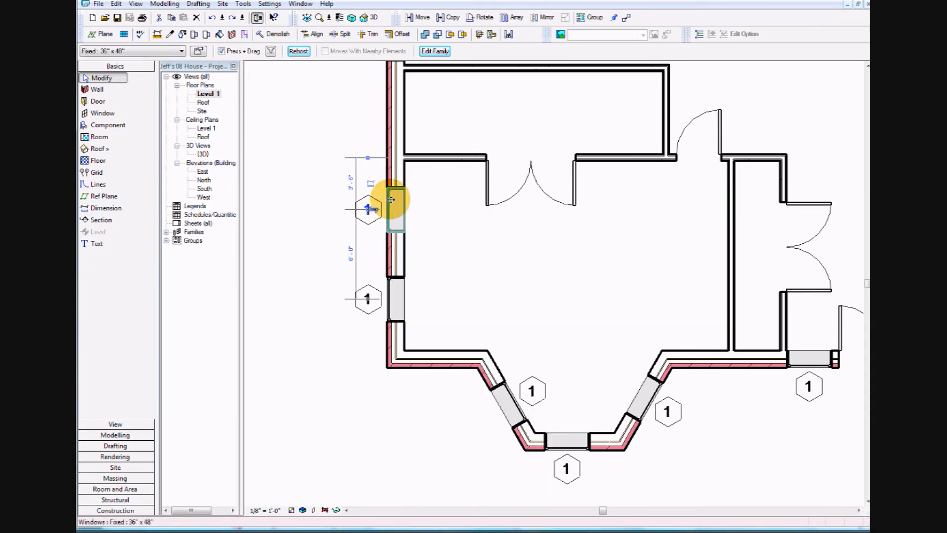
right_click(386, 206)
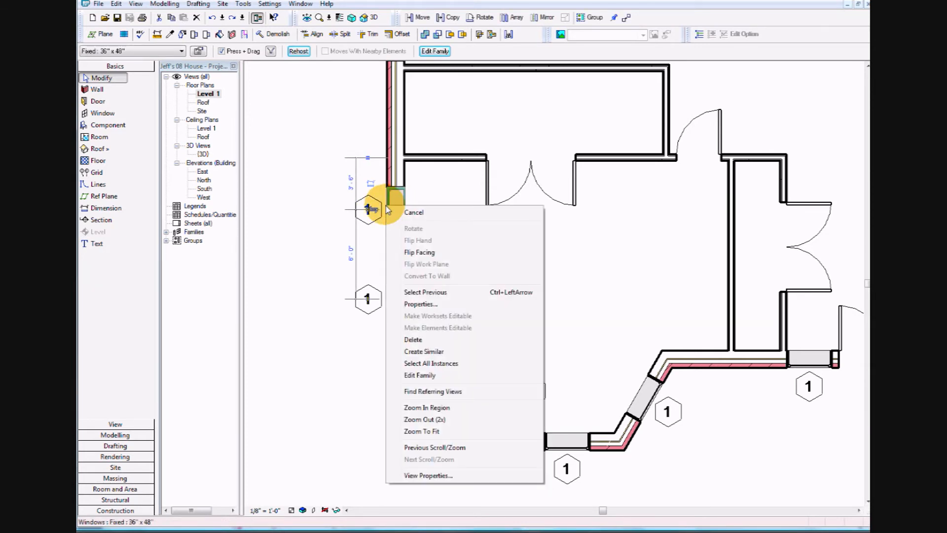
left_click(441, 253)
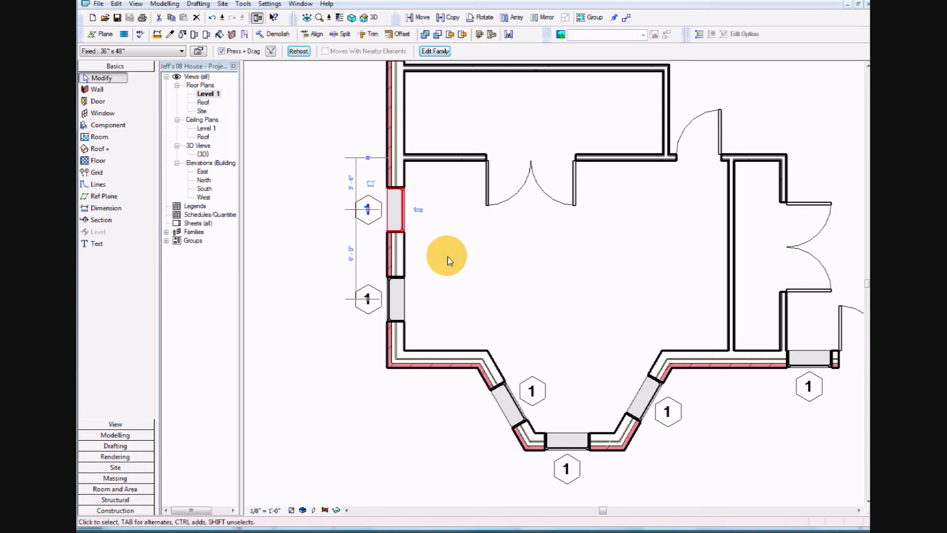
left_click(407, 216)
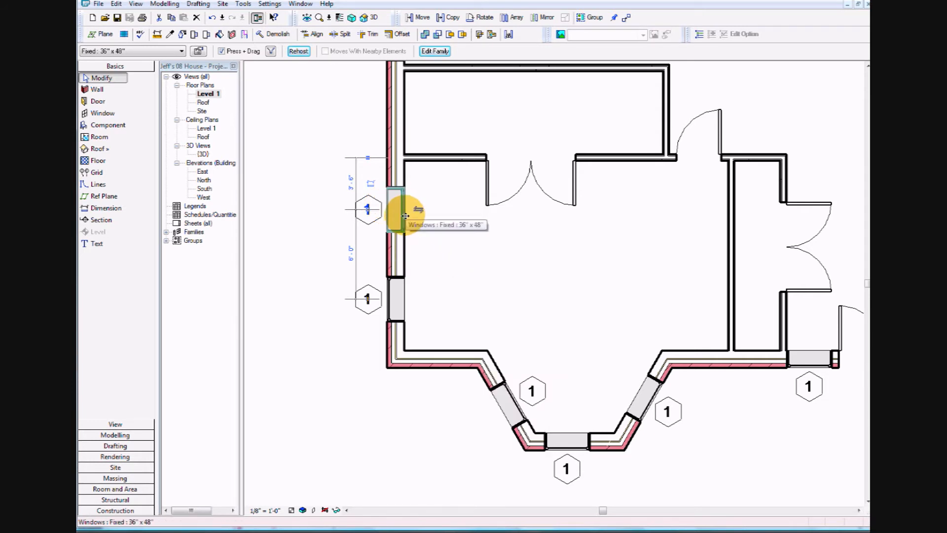
right_click(405, 215)
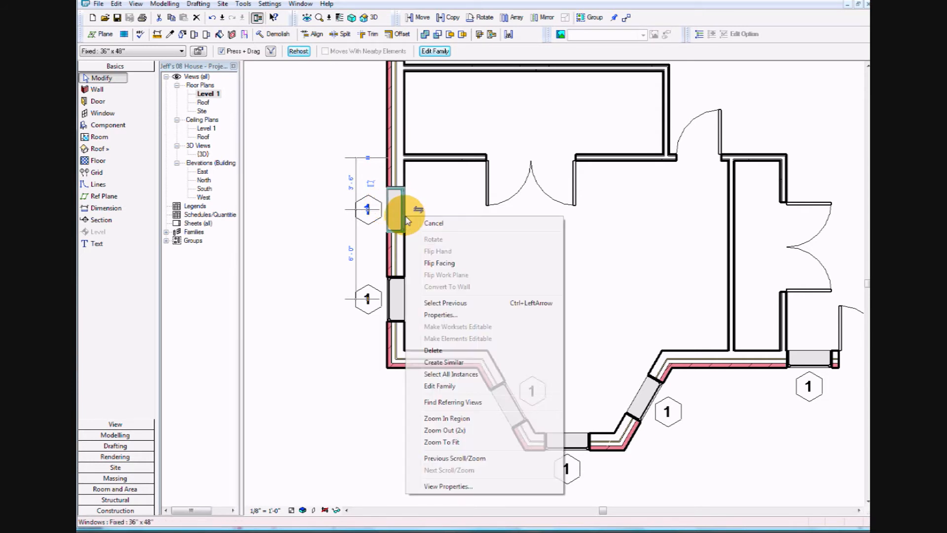
left_click(456, 265)
Select the single-flush door in the west exterior wall, look over its flip options, and fit the whole Level 1 plan in the view.
scroll(596, 265, "down", 4)
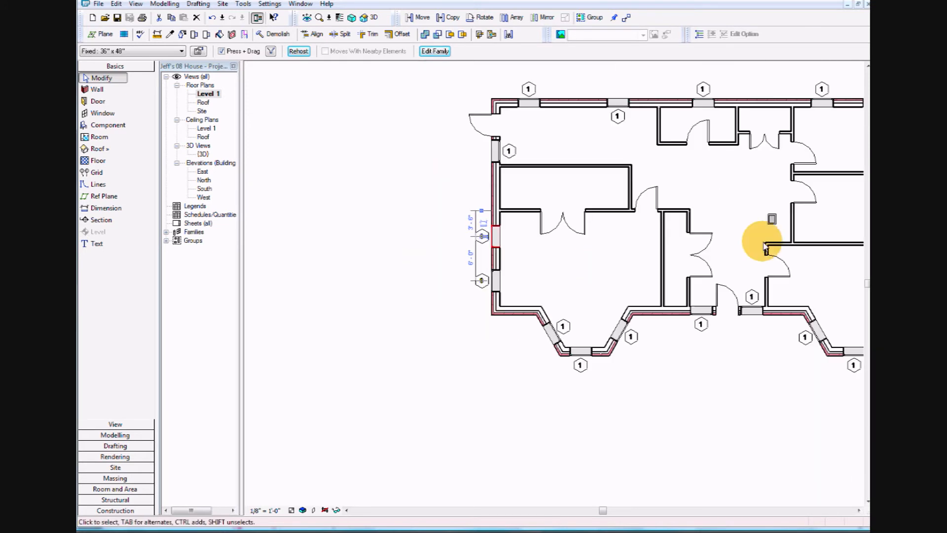
scroll(812, 202, "down", 2)
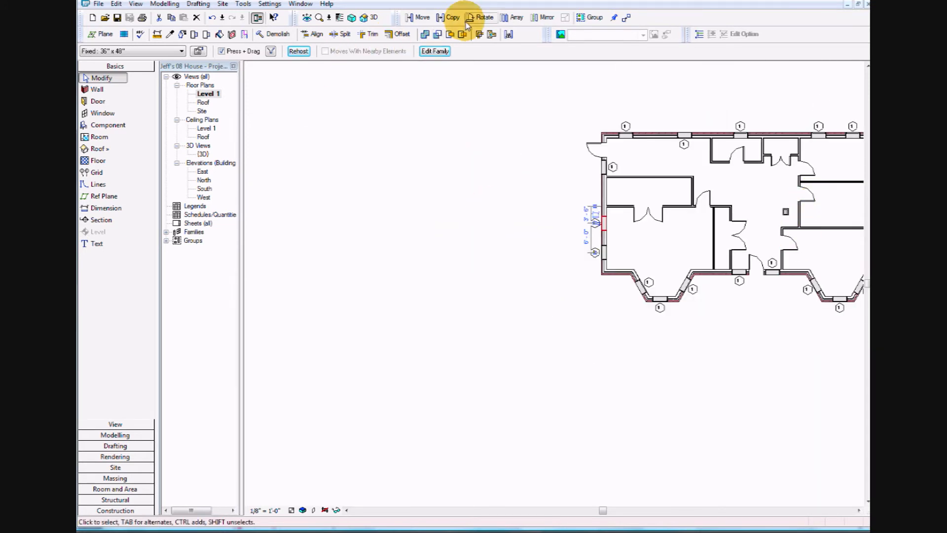
left_click(607, 146)
right_click(608, 148)
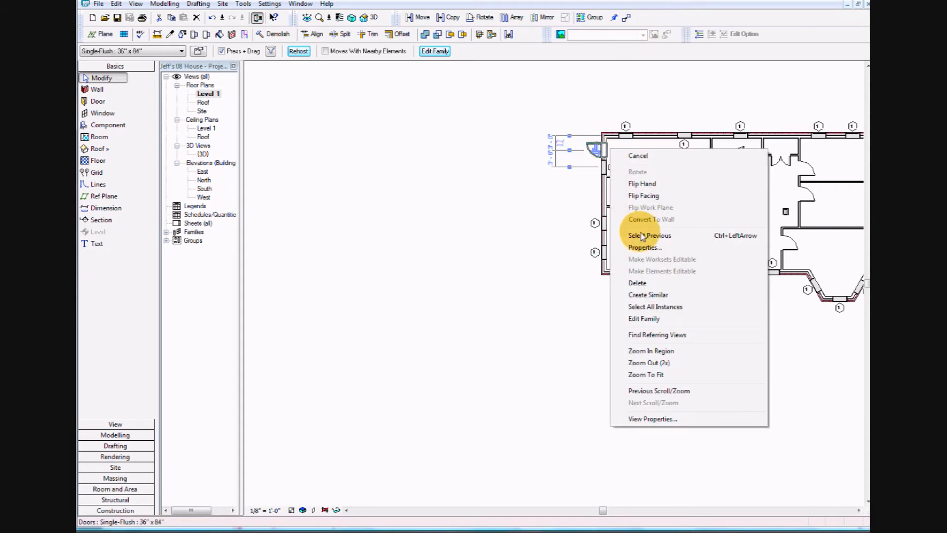
left_click(670, 374)
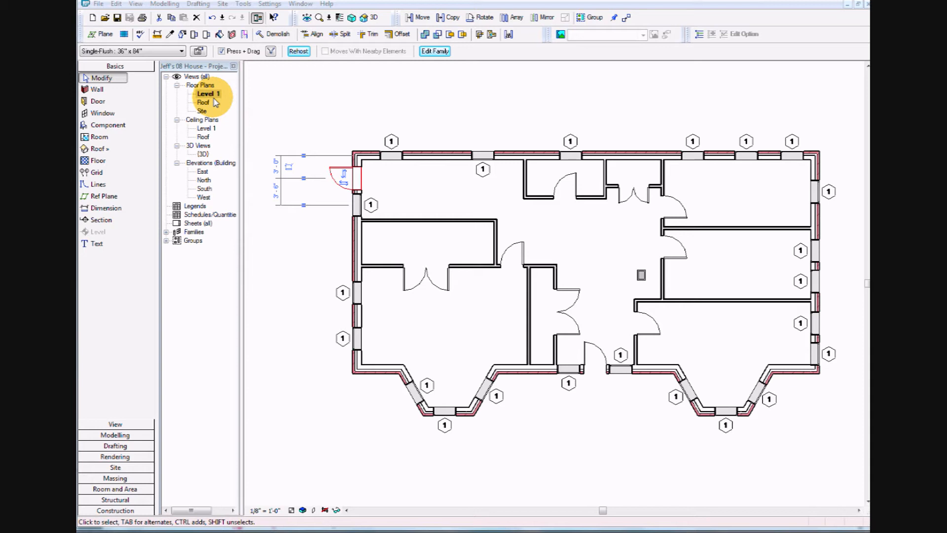
Open the {3D} view, set its model display to shaded, and turn the house so its bay-window side is seen from above.
double_click(204, 155)
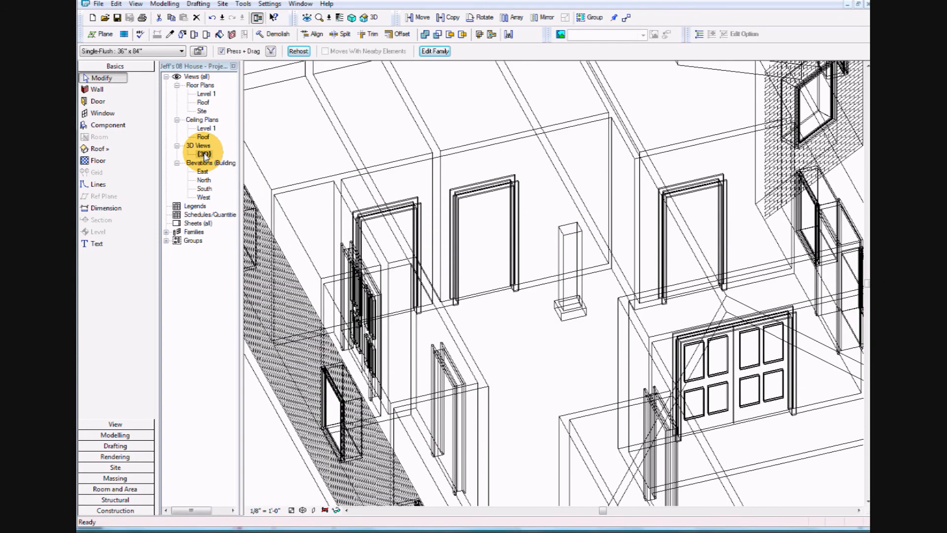
scroll(458, 227, "down", 5)
scroll(464, 235, "down", 2)
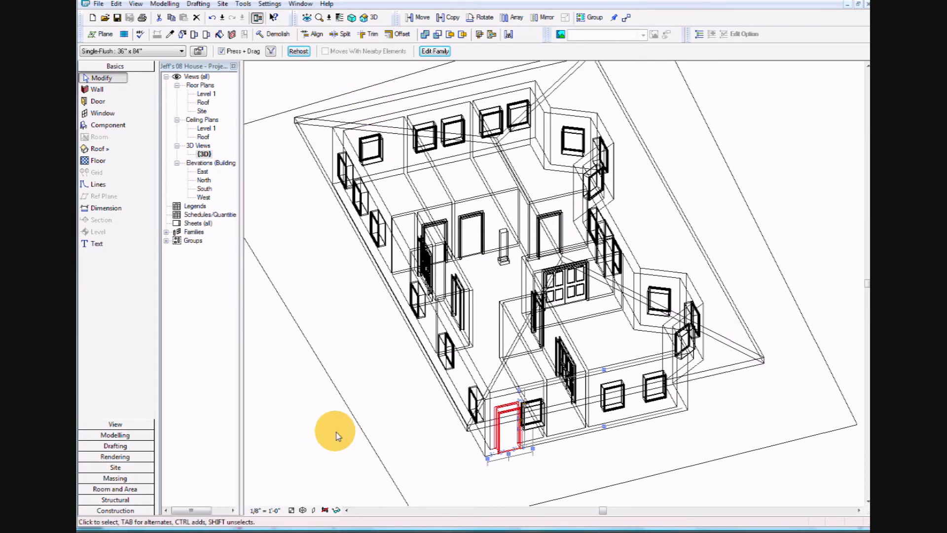
left_click(296, 510)
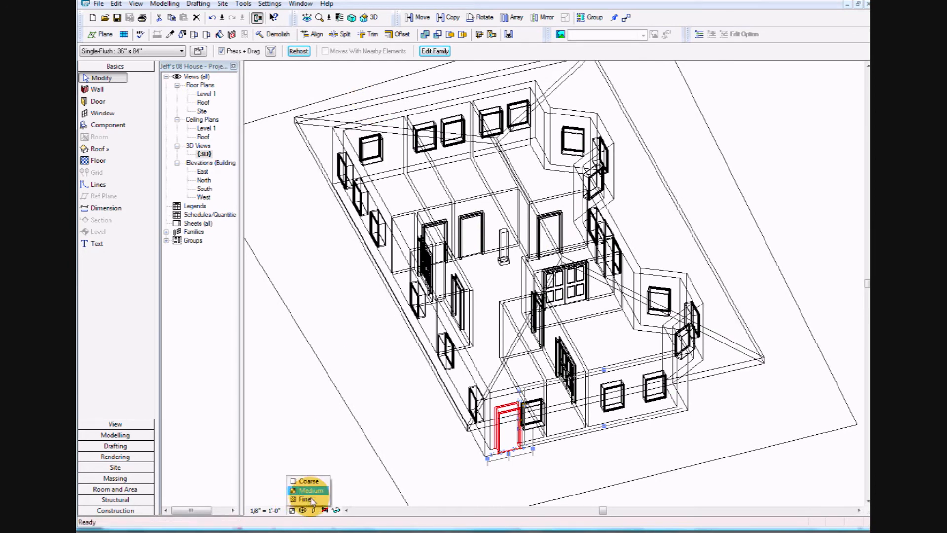
left_click(304, 511)
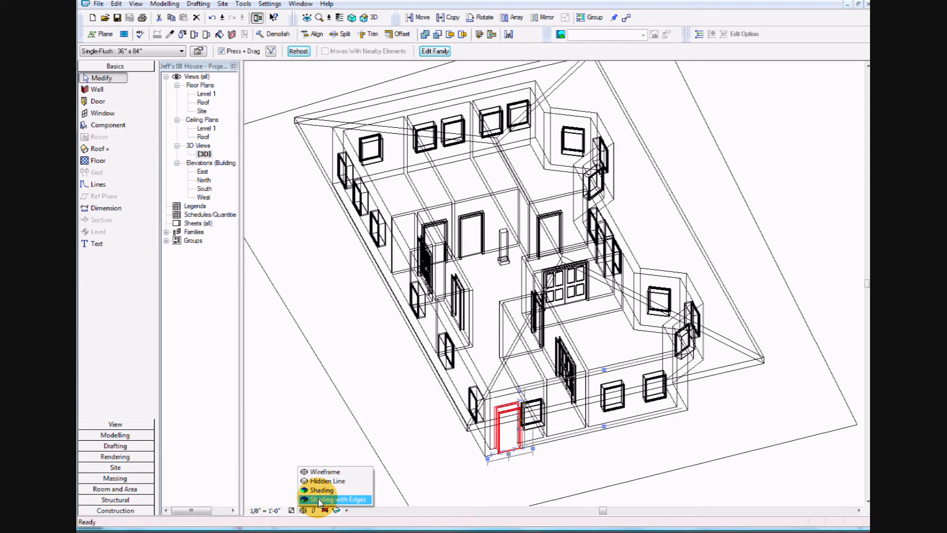
left_click(319, 499)
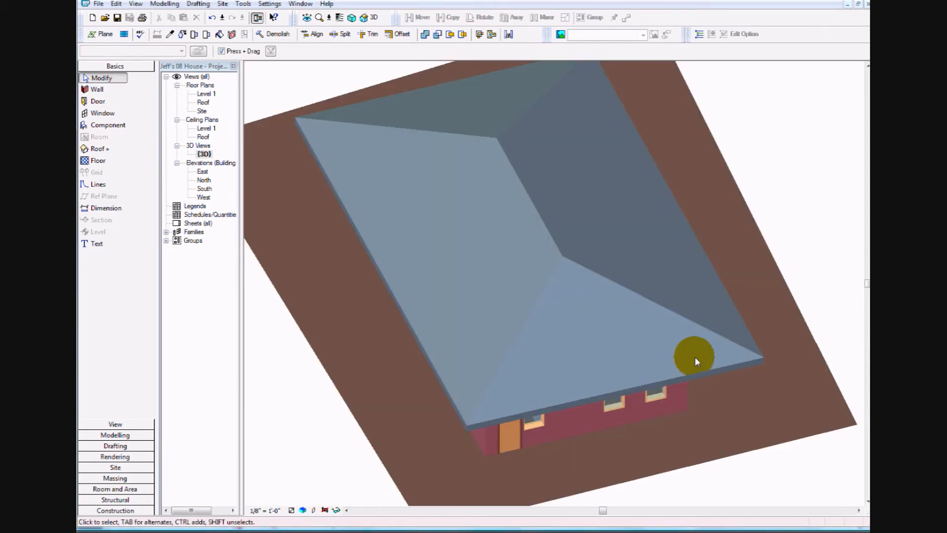
scroll(695, 357, "down", 3)
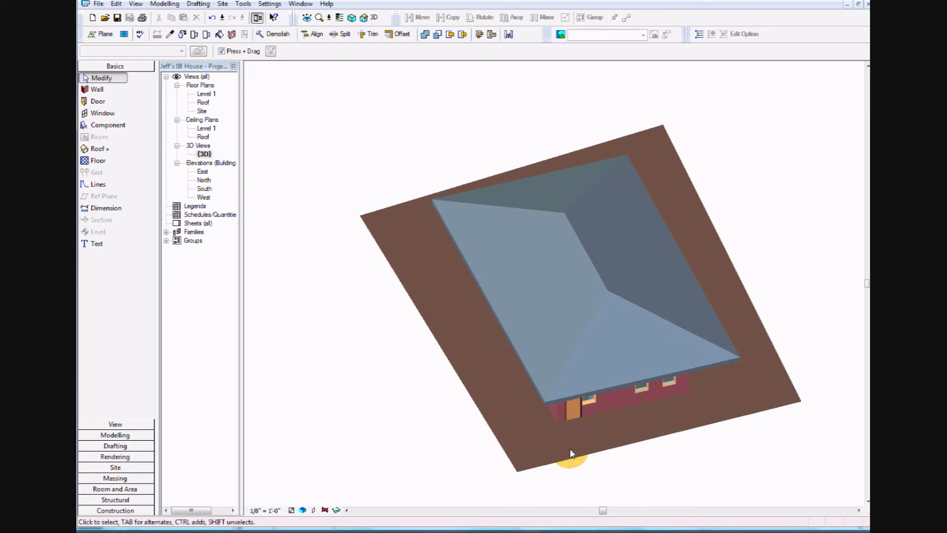
left_click(307, 17)
left_click(178, 484)
left_click_drag(440, 432, 516, 419)
Switch to the PDF guide, read steps 9 to 11 on the toposurface material and roof type, and return to the Revit project.
left_click(558, 531)
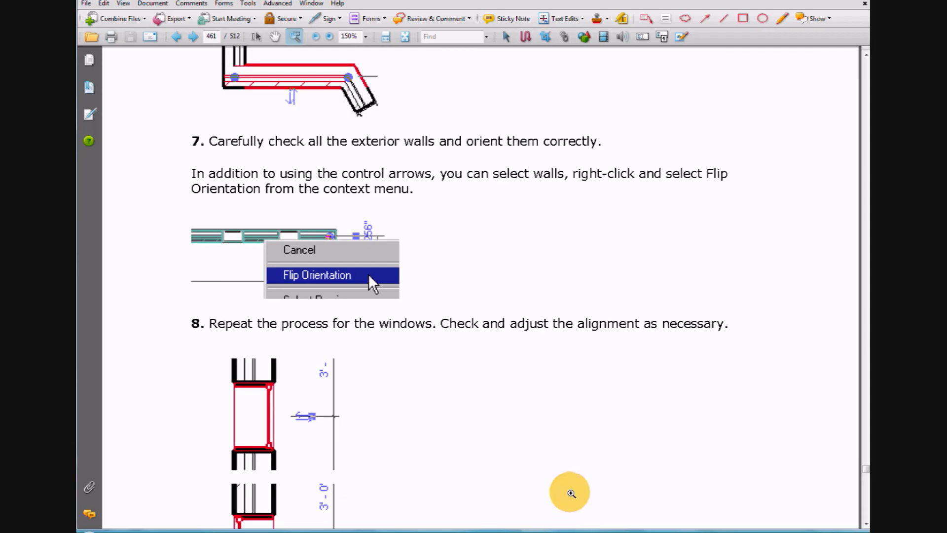
scroll(576, 444, "down", 1)
scroll(576, 444, "down", 6)
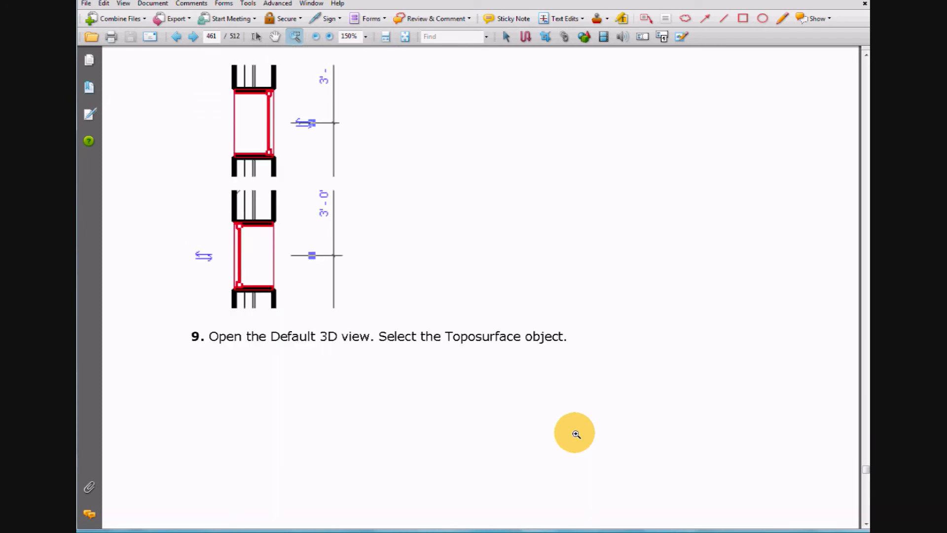
scroll(576, 433, "down", 10)
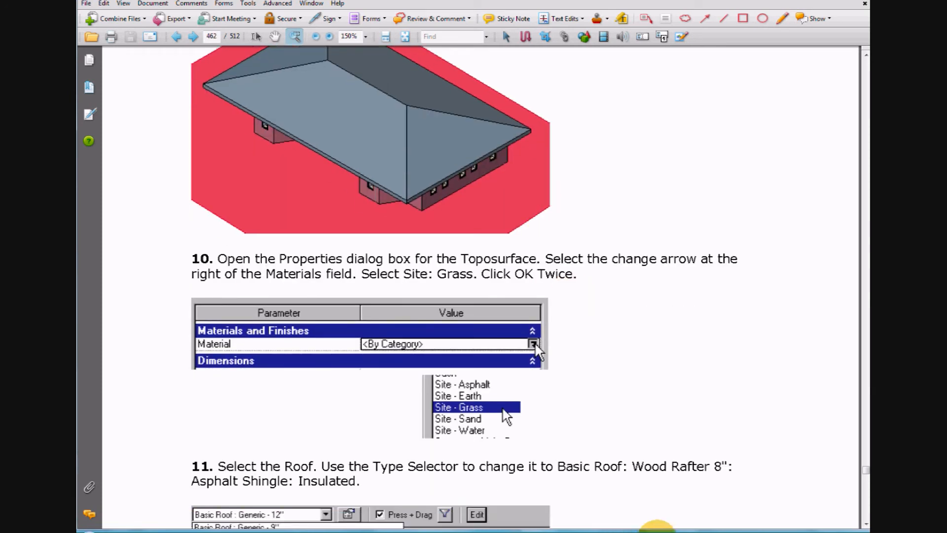
left_click(687, 529)
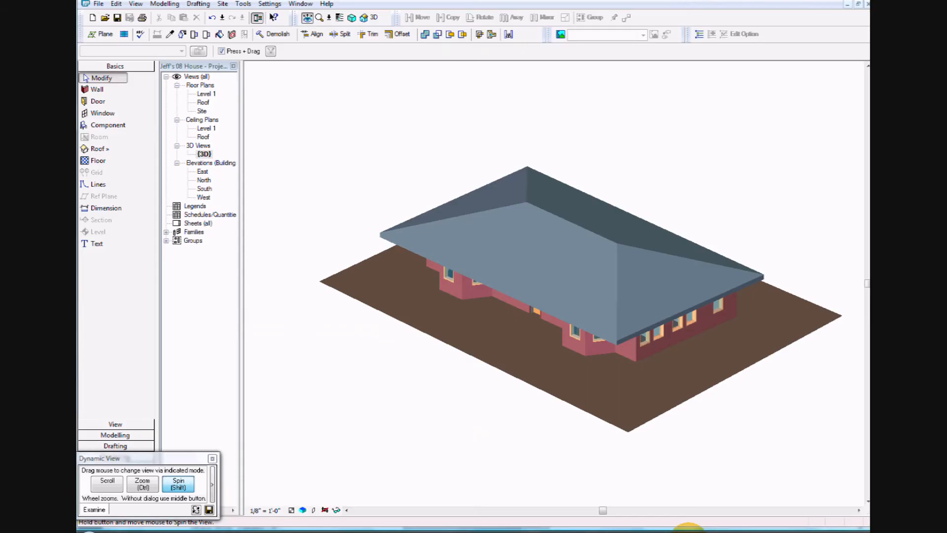
Assign the Site - Grass material to the toposurface around the house through its element properties.
left_click_drag(530, 389, 526, 403)
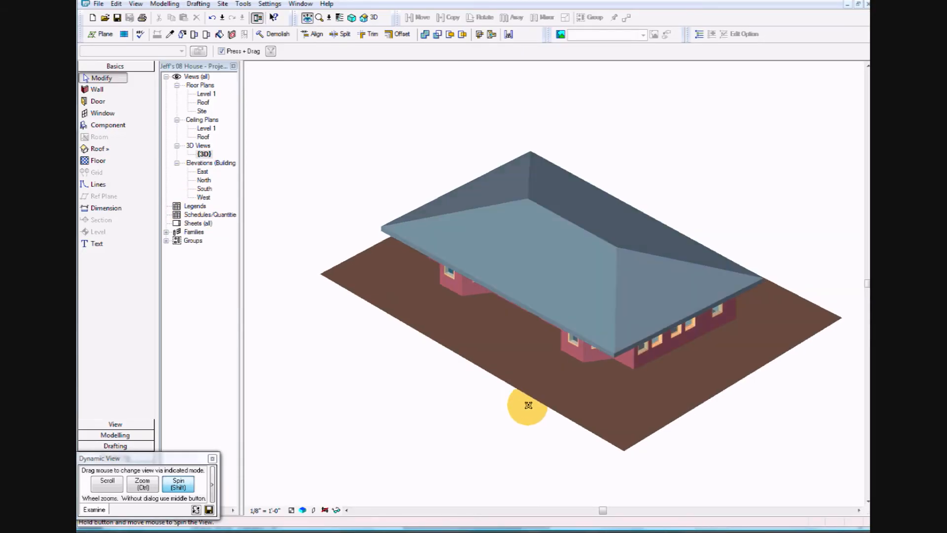
key("Escape")
left_click(378, 313)
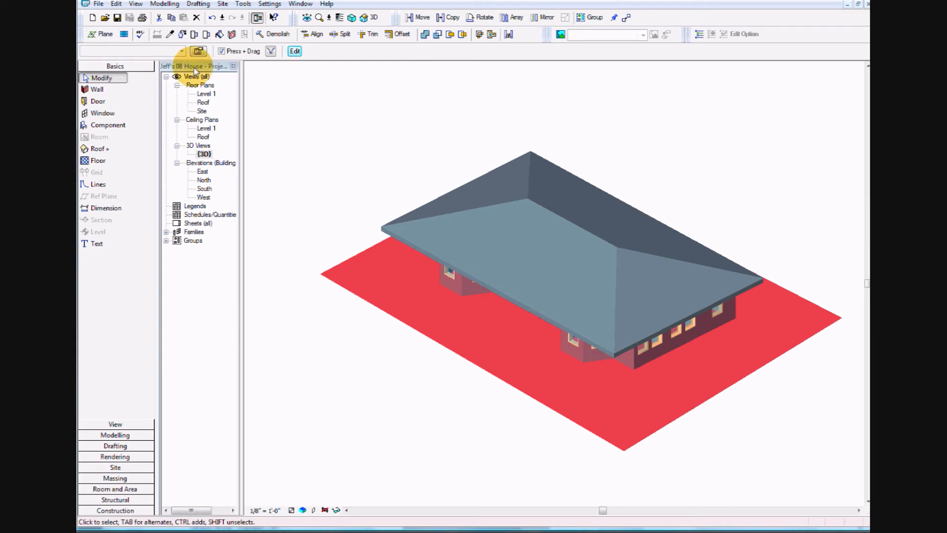
right_click(454, 248)
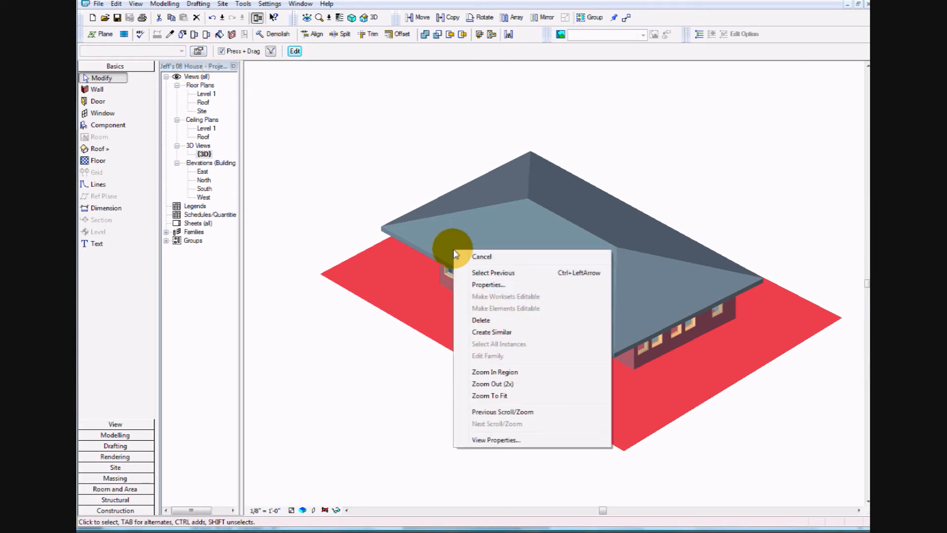
left_click(198, 52)
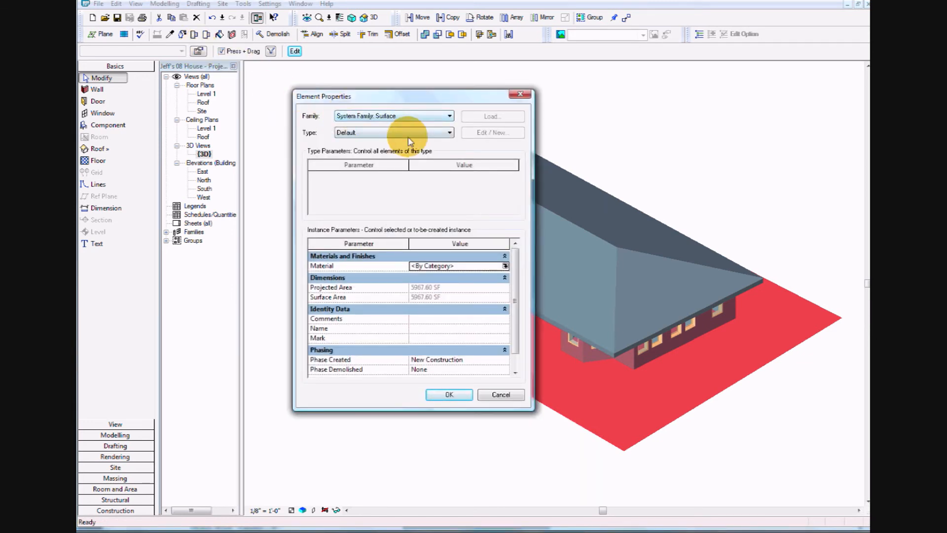
left_click(505, 266)
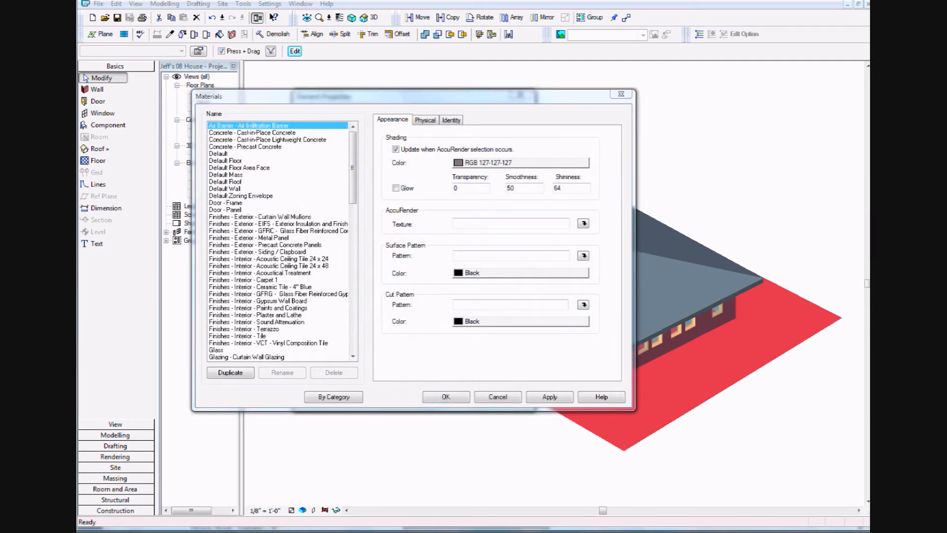
left_click_drag(358, 161, 372, 285)
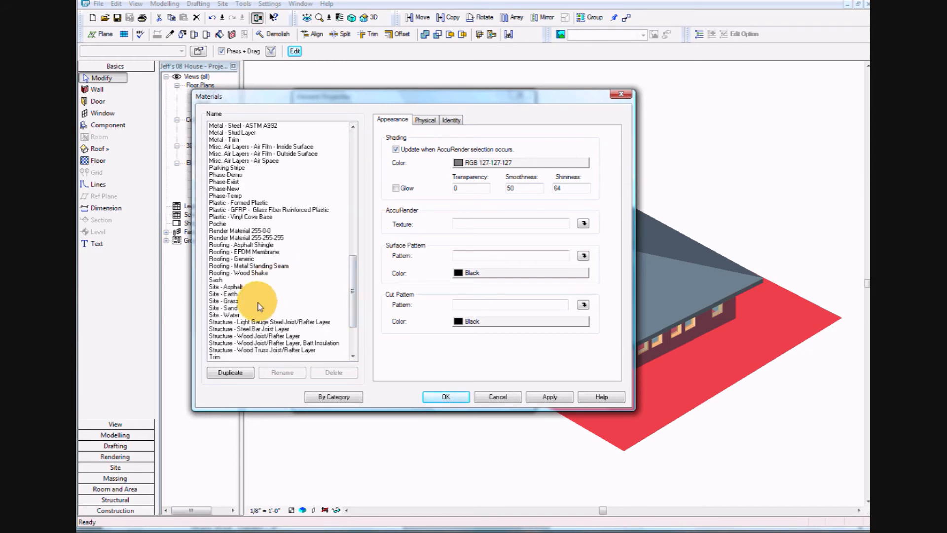
left_click(260, 301)
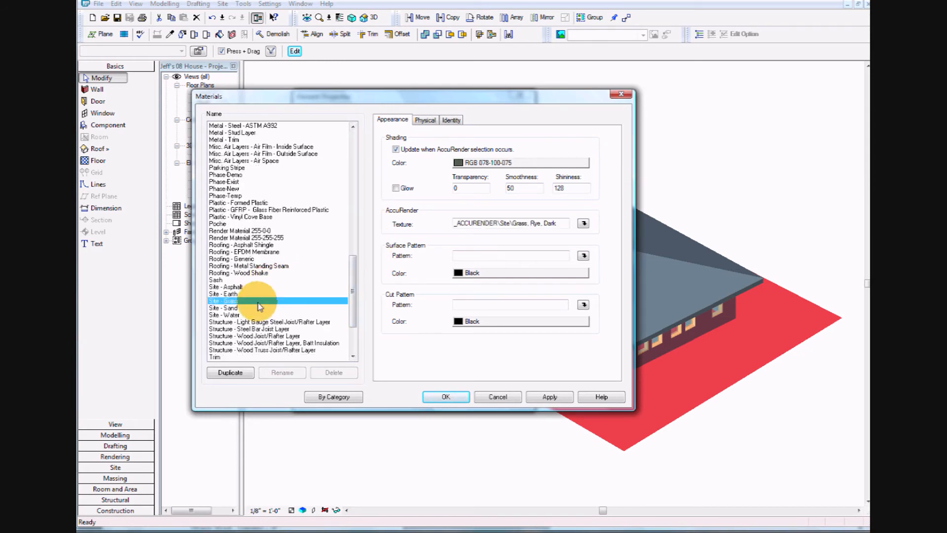
left_click(446, 397)
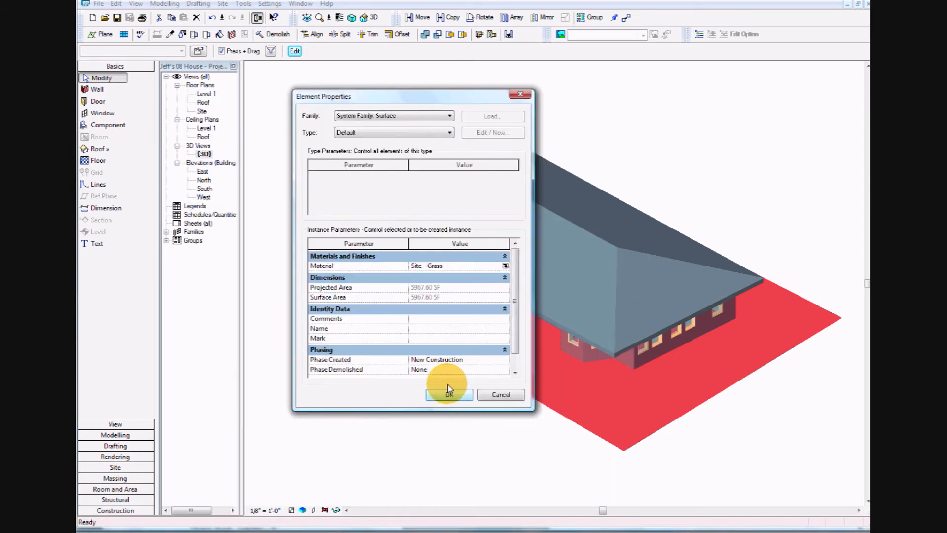
left_click(449, 395)
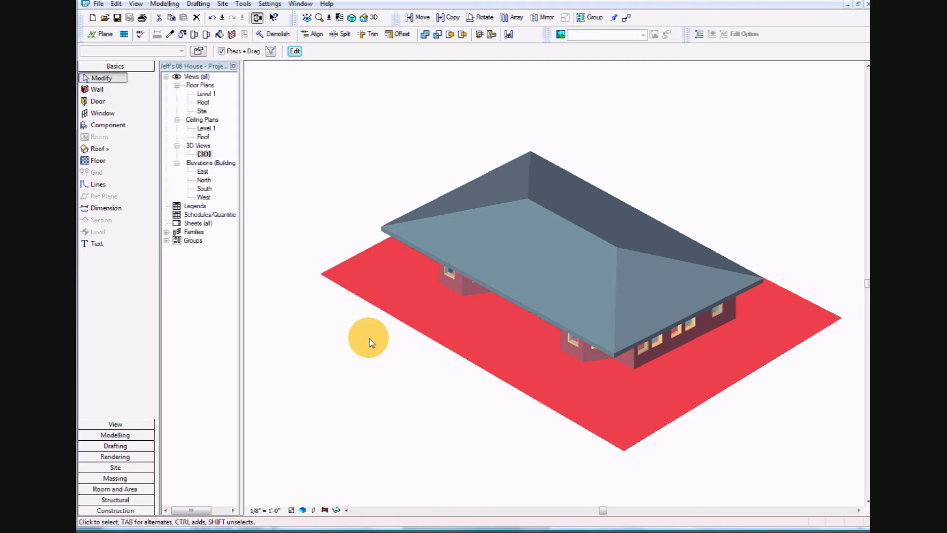
key("Escape")
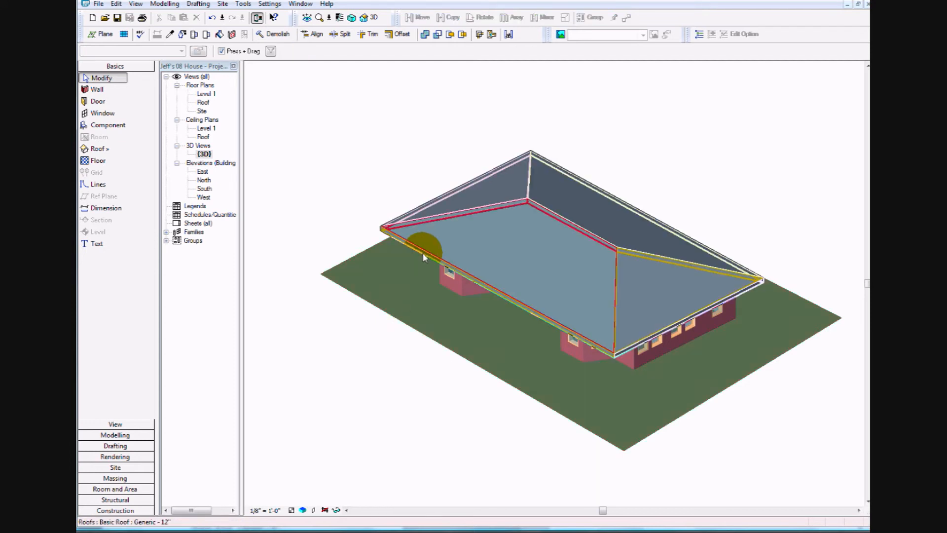
Change the roof's type to Basic Roof : Wood Rafter 8" - Asphalt Shingle - Insulated.
left_click(428, 248)
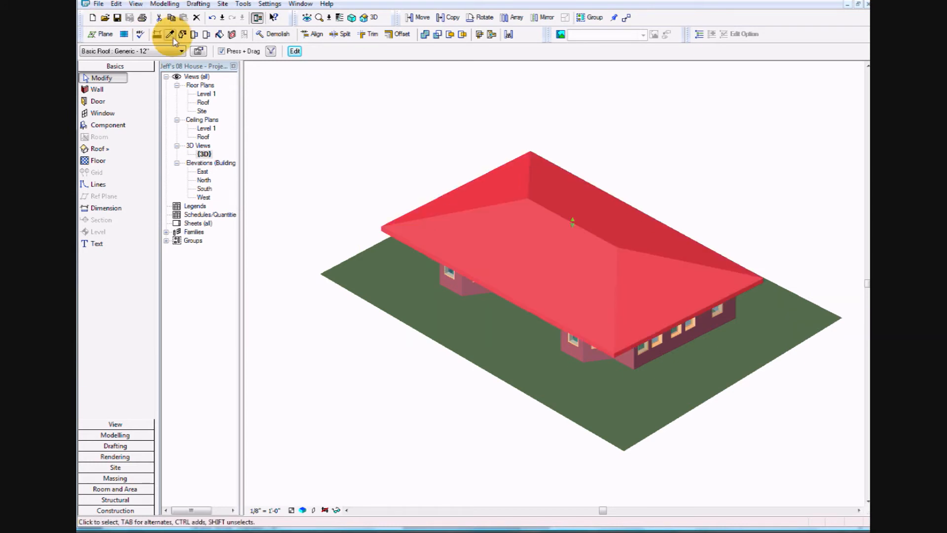
left_click(182, 51)
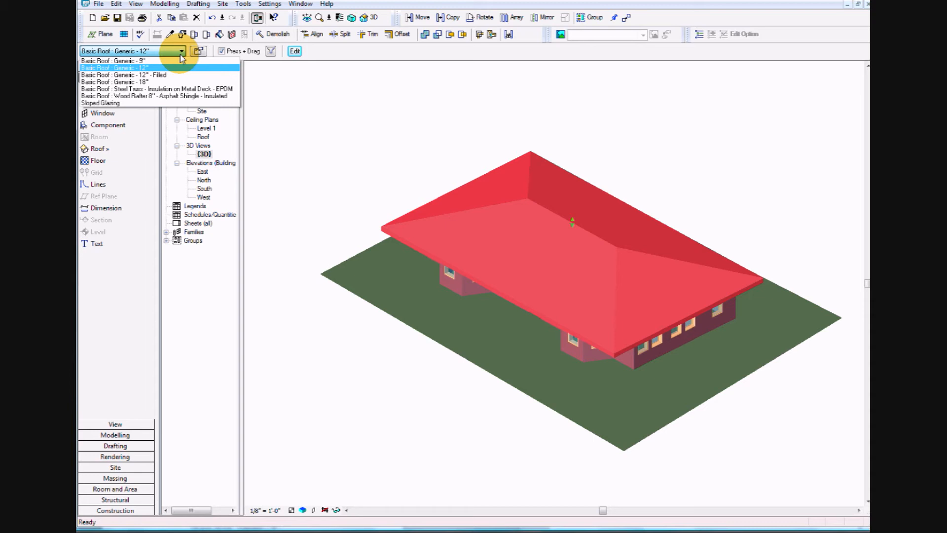
left_click(194, 97)
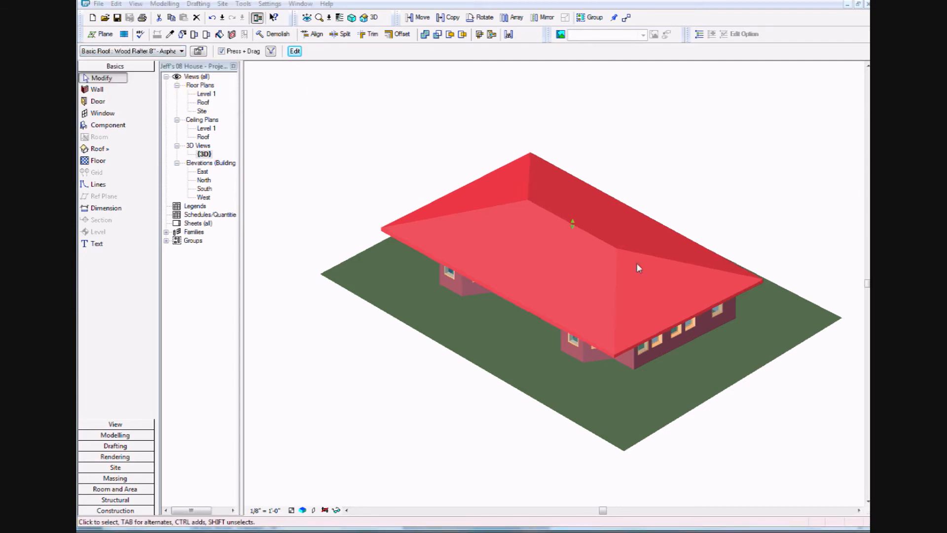
left_click(364, 205)
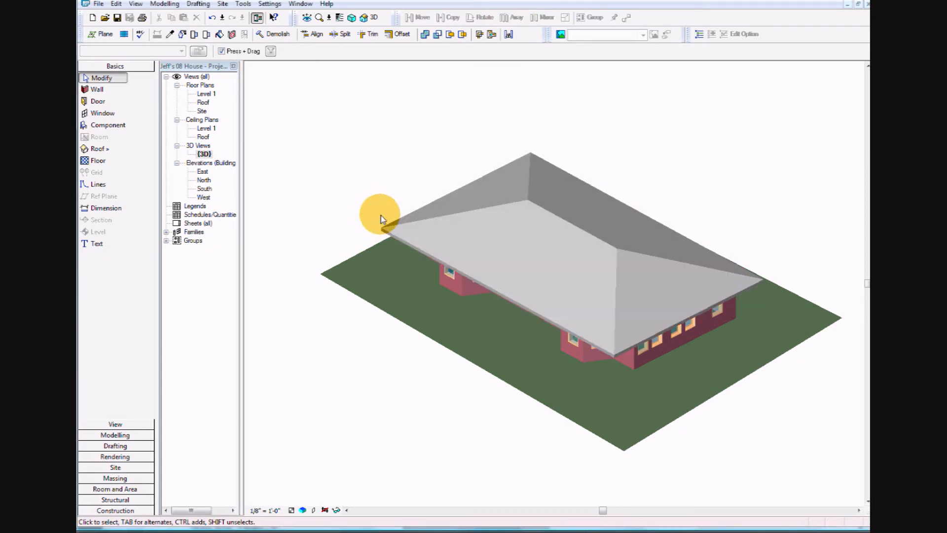
Save the project and export the current 3D view to CAD format with AutoCAD 2007 DWG as the file type.
left_click(98, 4)
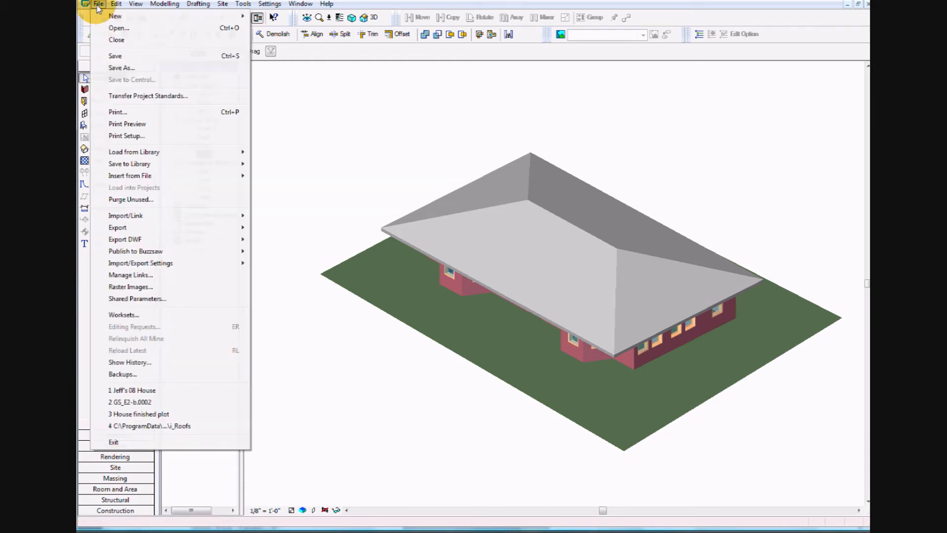
left_click(114, 57)
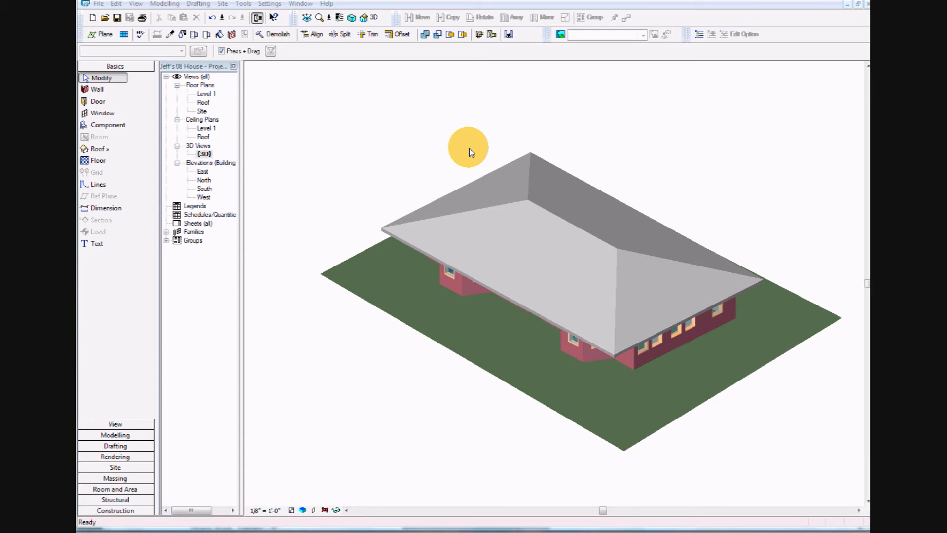
left_click(99, 5)
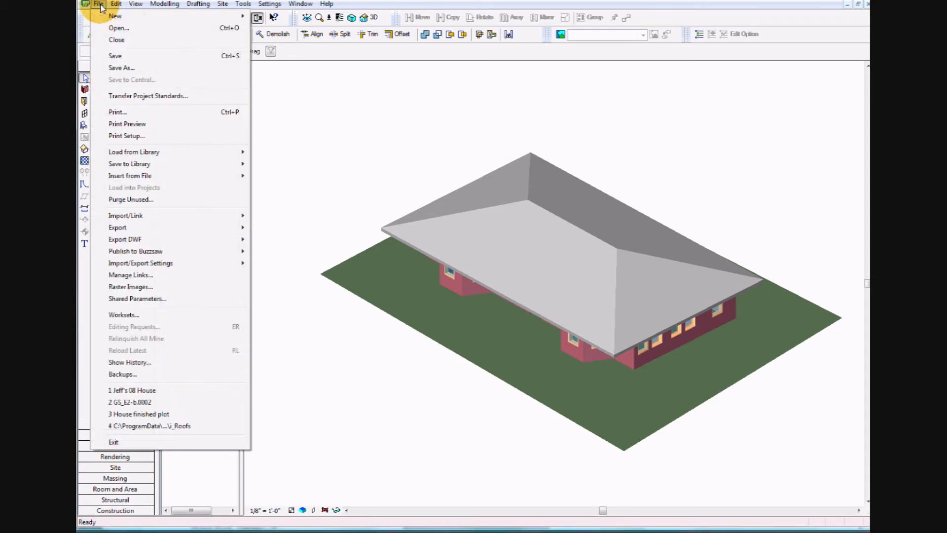
mouse_move(157, 231)
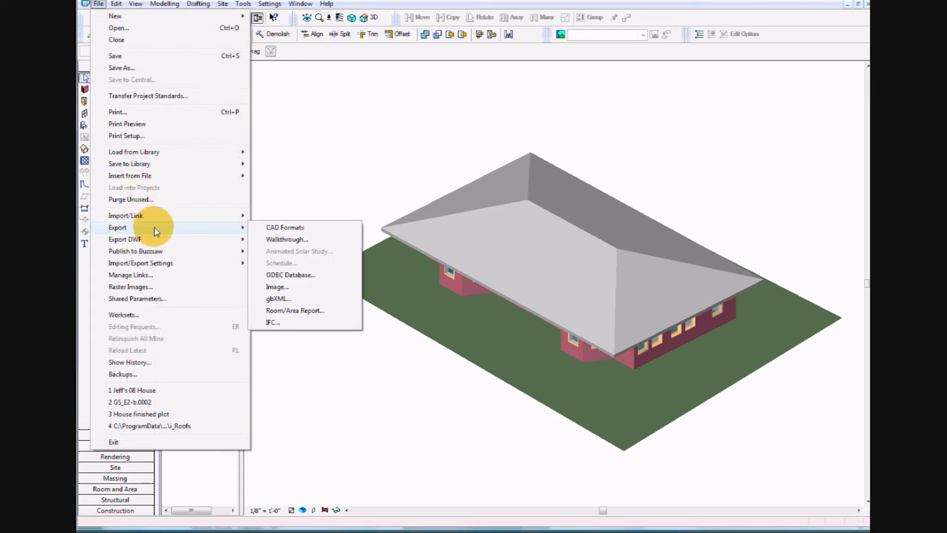
left_click(324, 231)
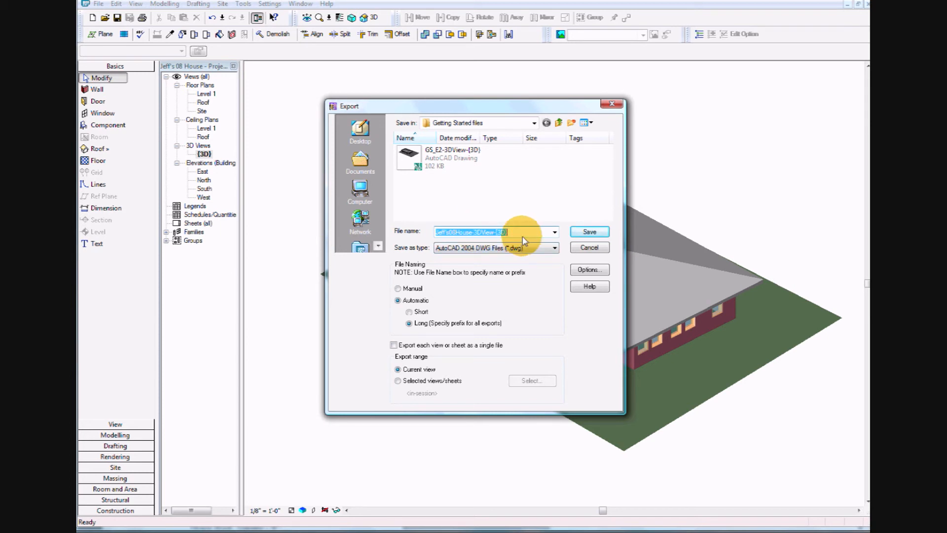
left_click(555, 248)
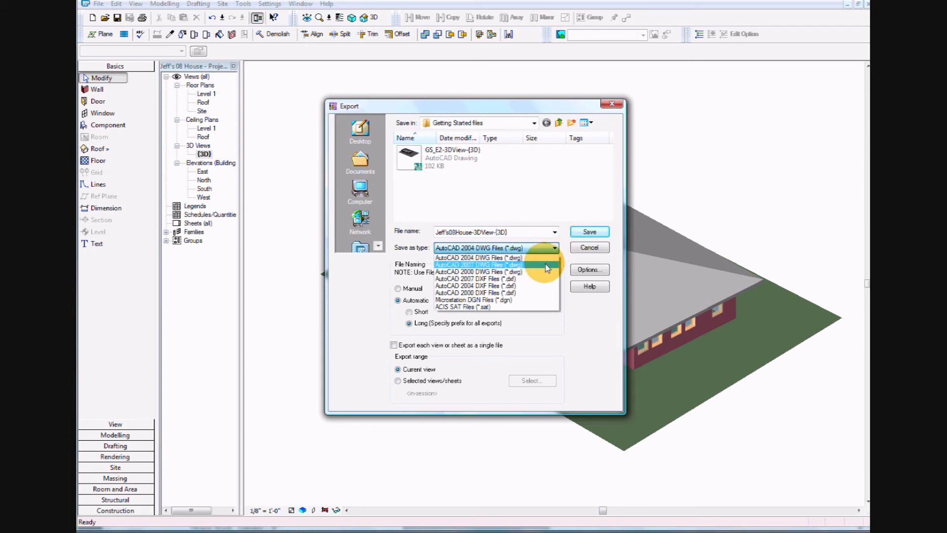
left_click(547, 265)
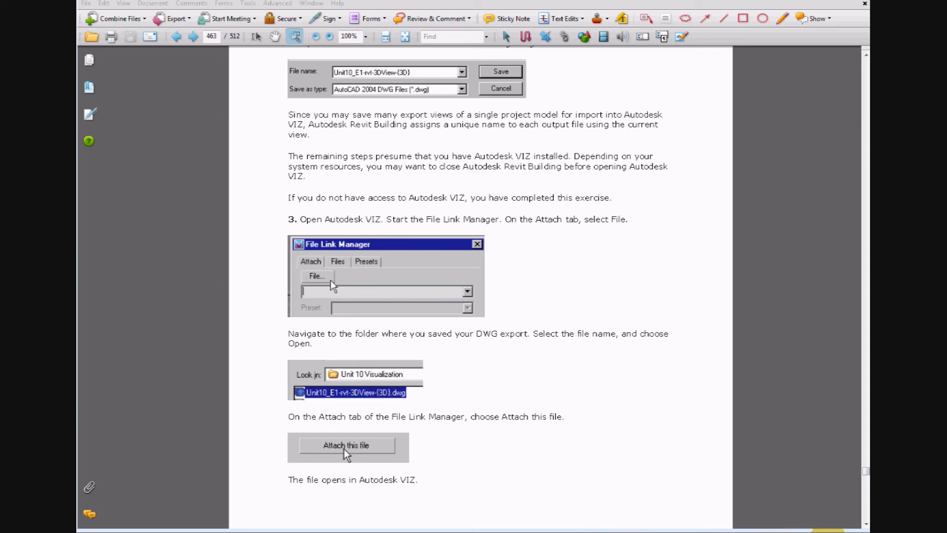
Switch to 3ds Max and choose the exported house 3D view DWG for linking in the File Link Manager.
left_click(828, 532)
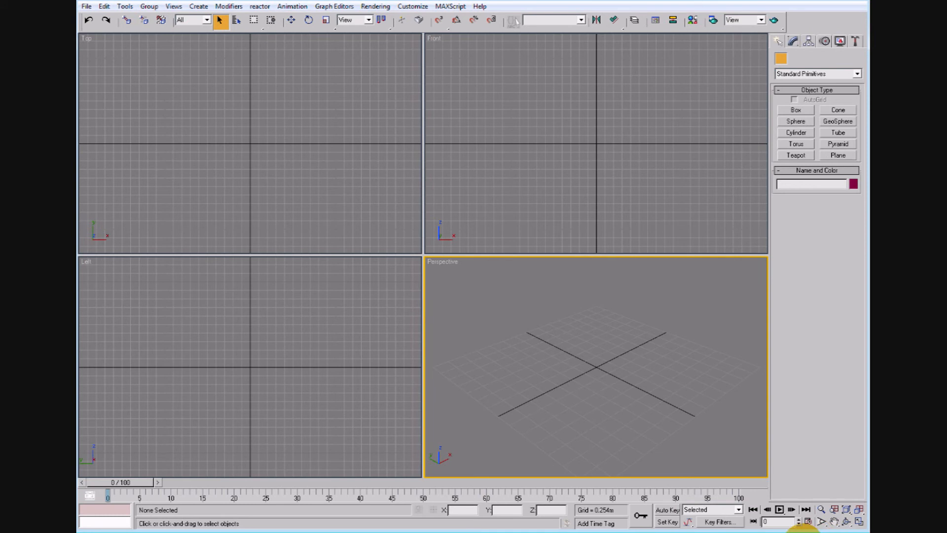
left_click(804, 531)
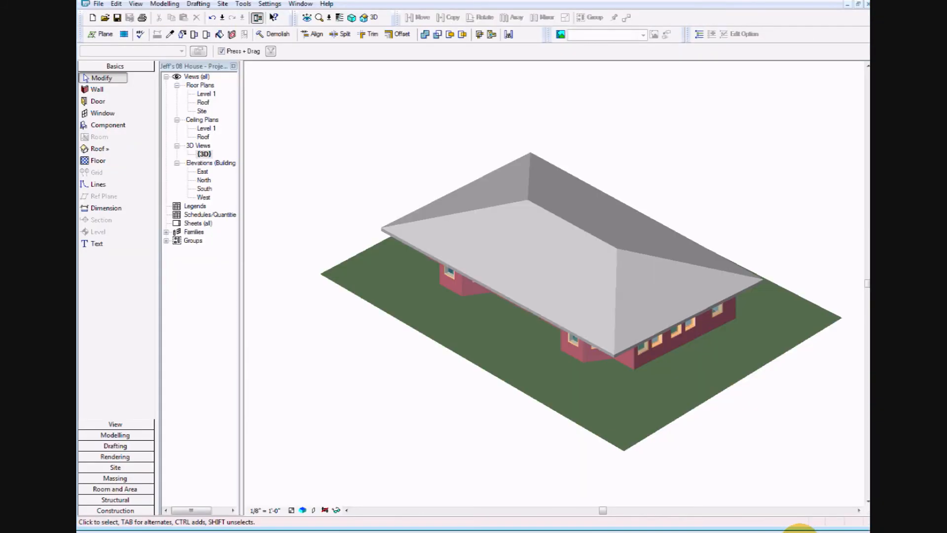
left_click(828, 532)
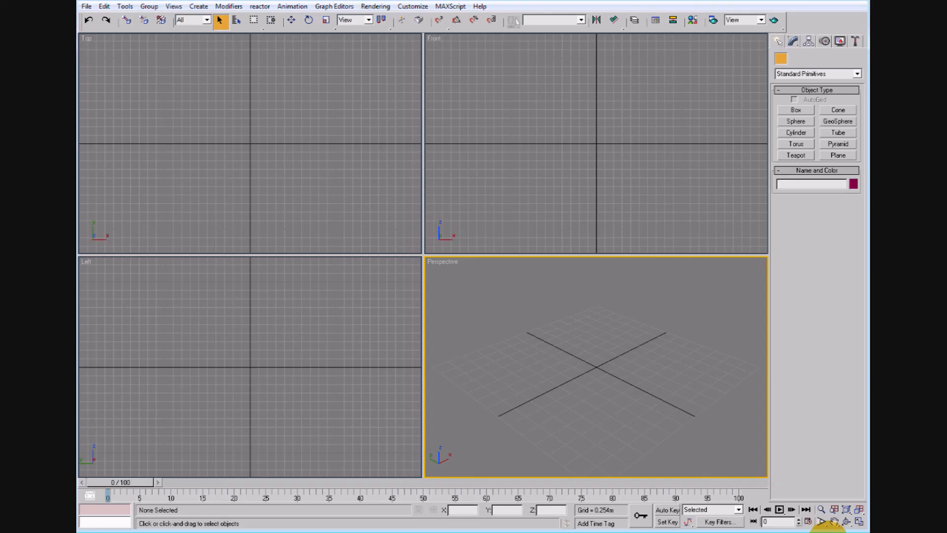
left_click(86, 6)
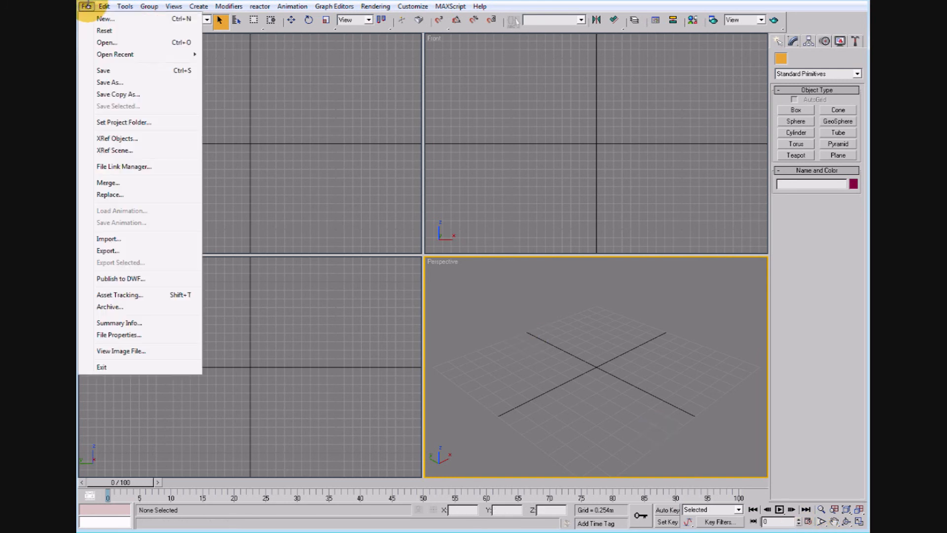
left_click(111, 166)
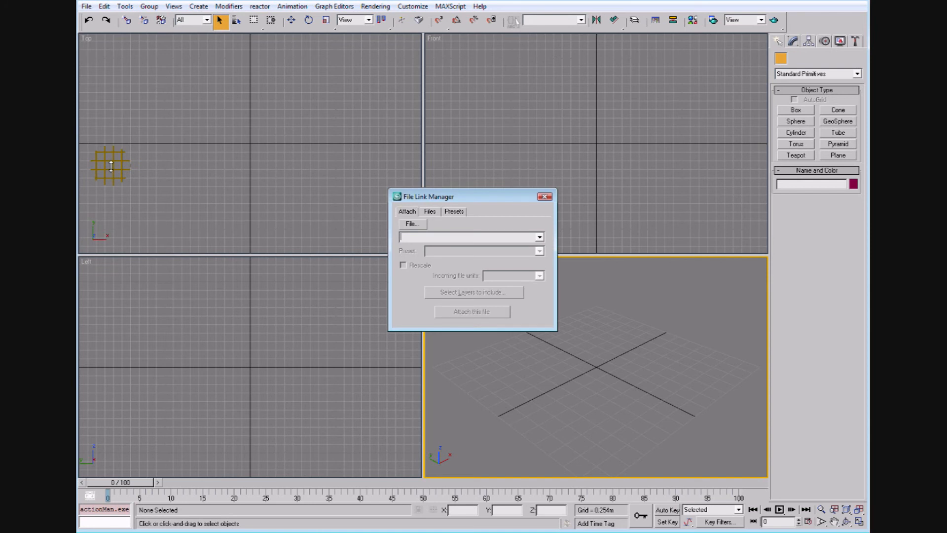
left_click(809, 327)
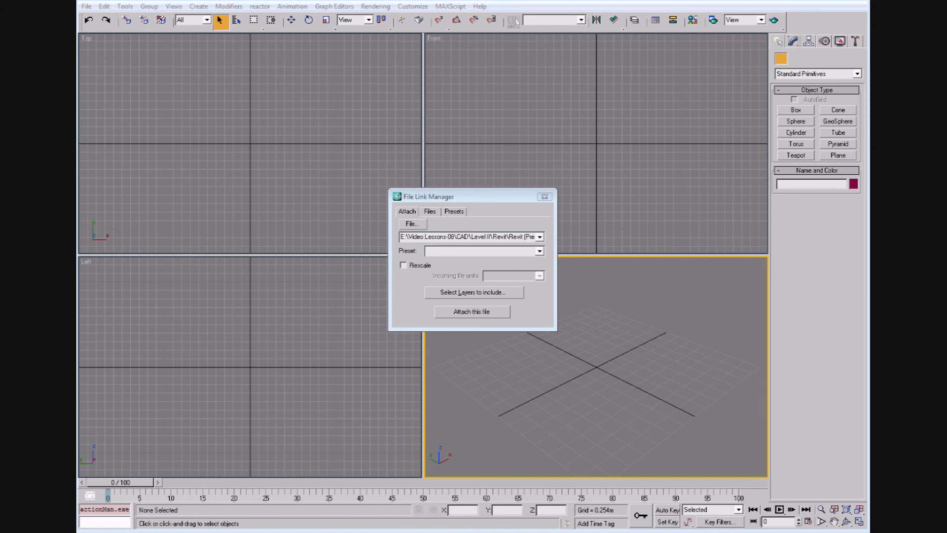
Review the layers of the chosen DWG, attach the file to the scene, and save the scene under a new name.
left_click(501, 291)
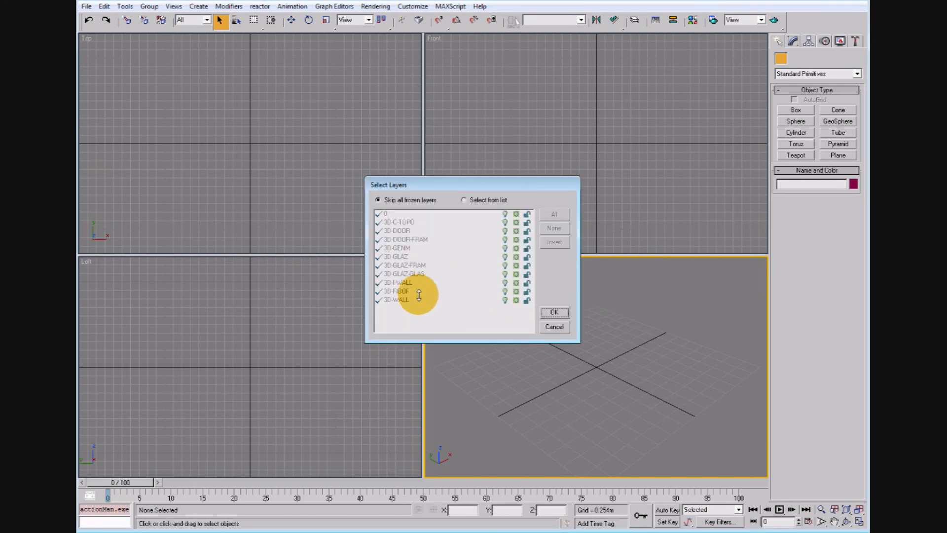
left_click(554, 326)
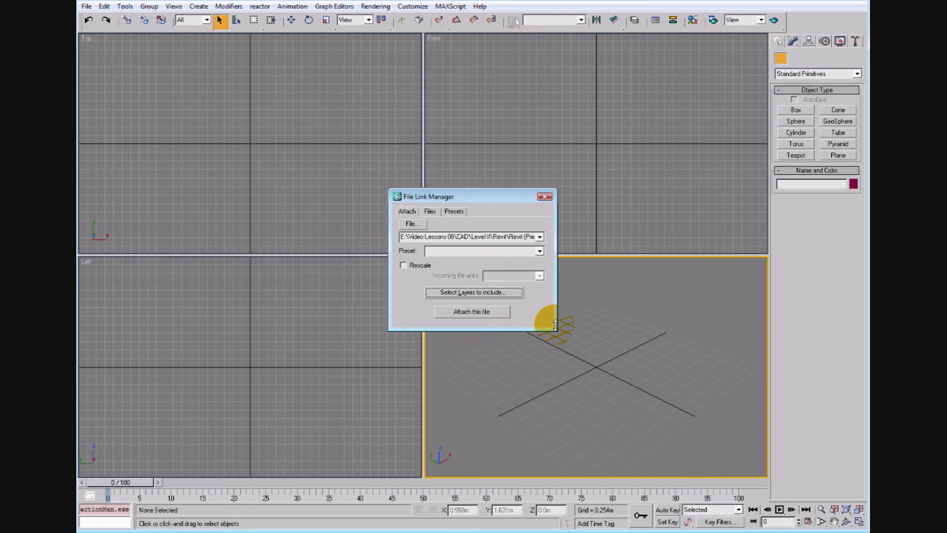
left_click(469, 312)
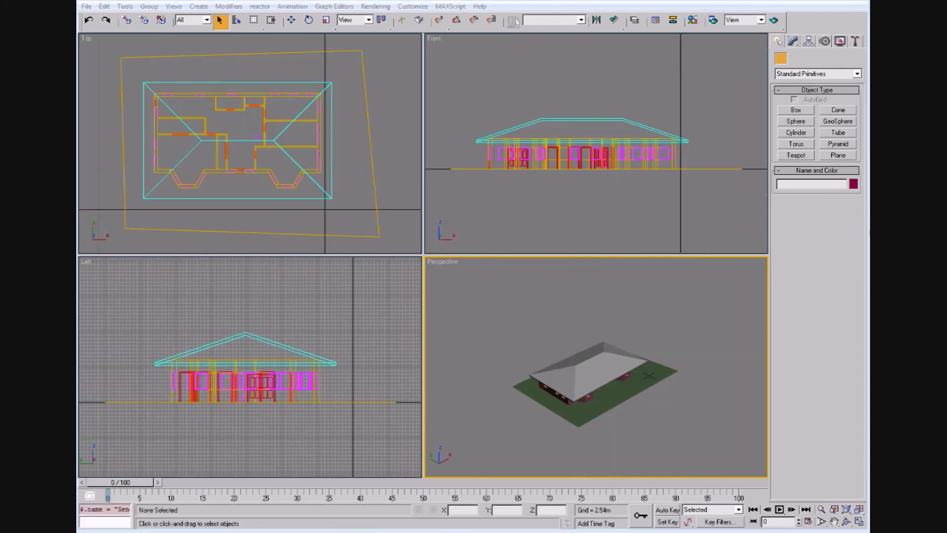
left_click(87, 6)
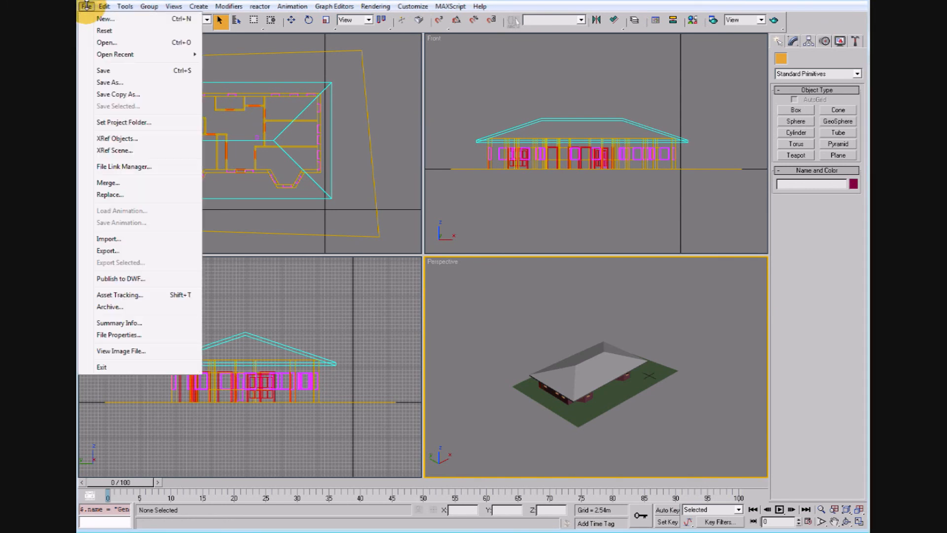
left_click(111, 80)
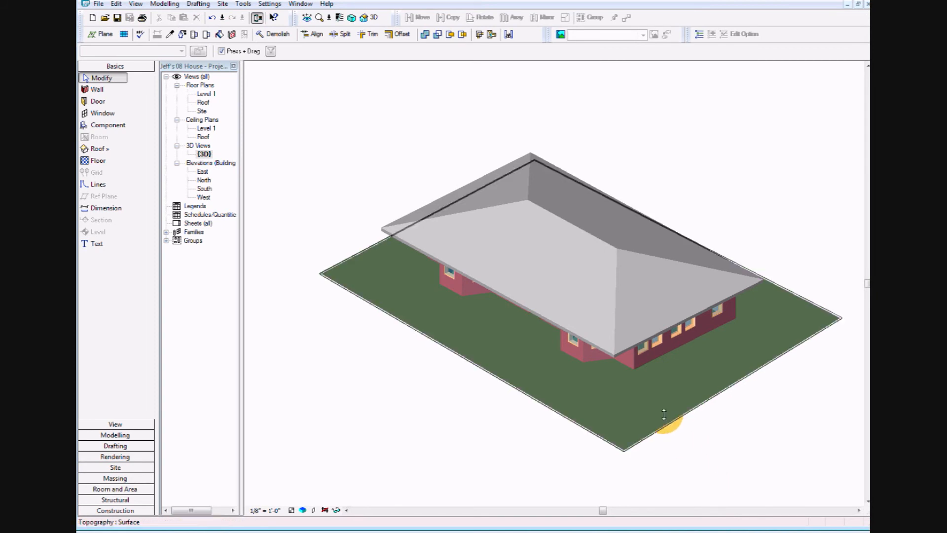
Open the Level 1 floor plan in Revit and read steps 4 to 6 of the PDF guide on changing two windows.
double_click(205, 93)
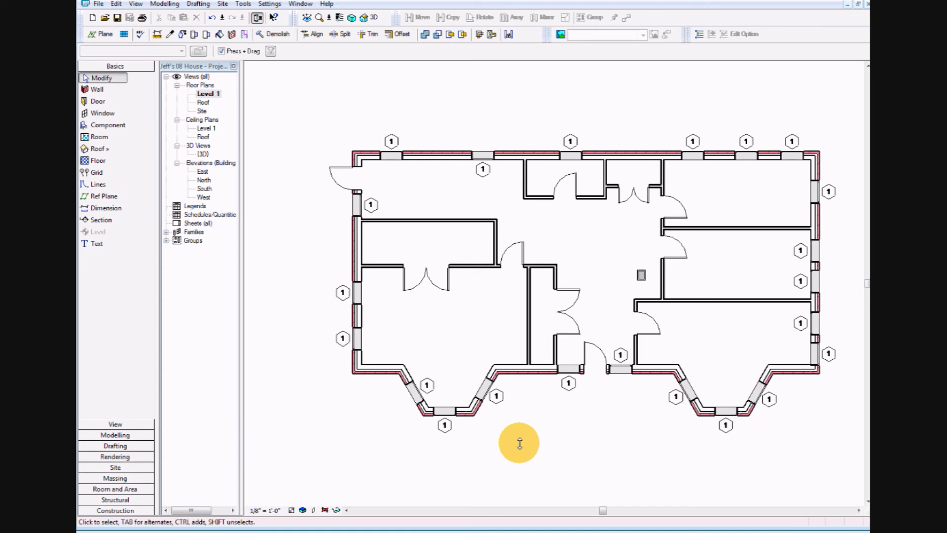
key("alt+Tab")
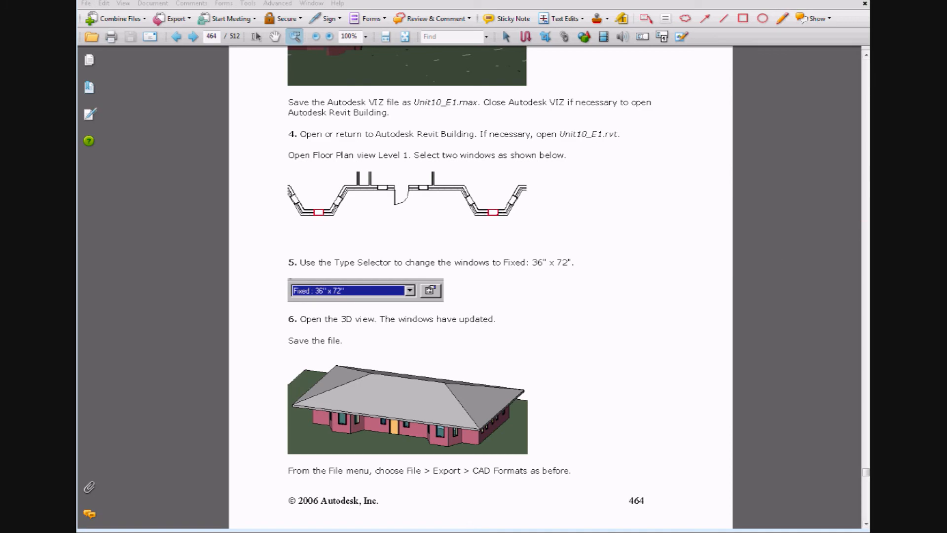
key("alt+Tab")
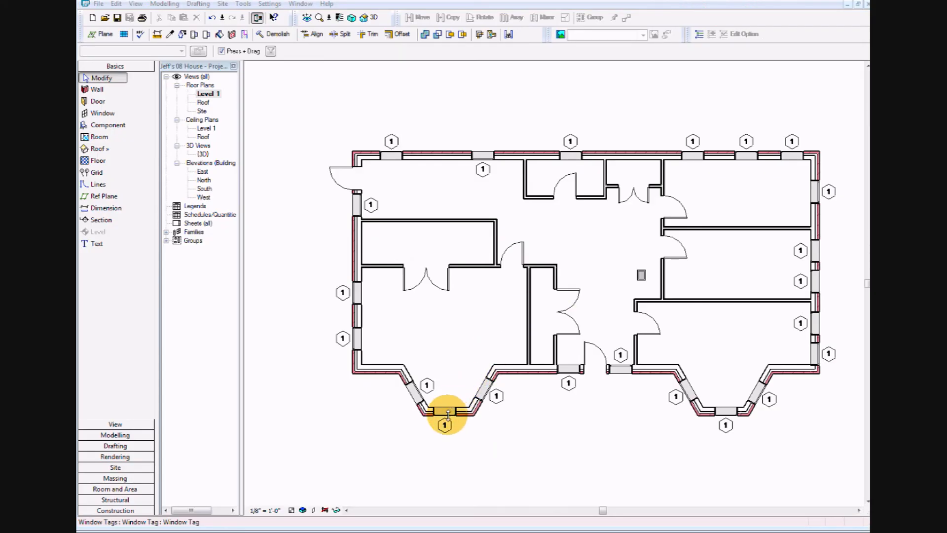
Change the front-facing windows of both bays to type Fixed : 36" x 72".
left_click(448, 412)
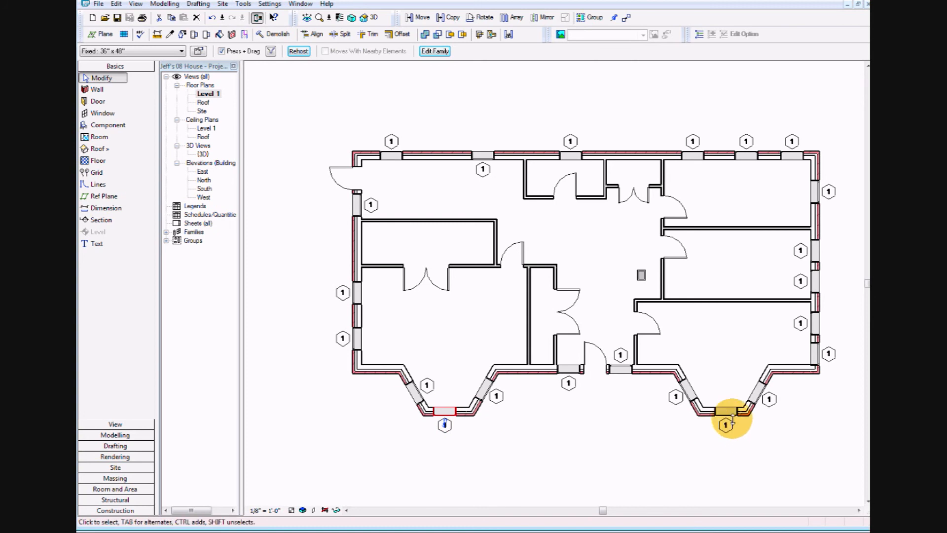
left_click(727, 409)
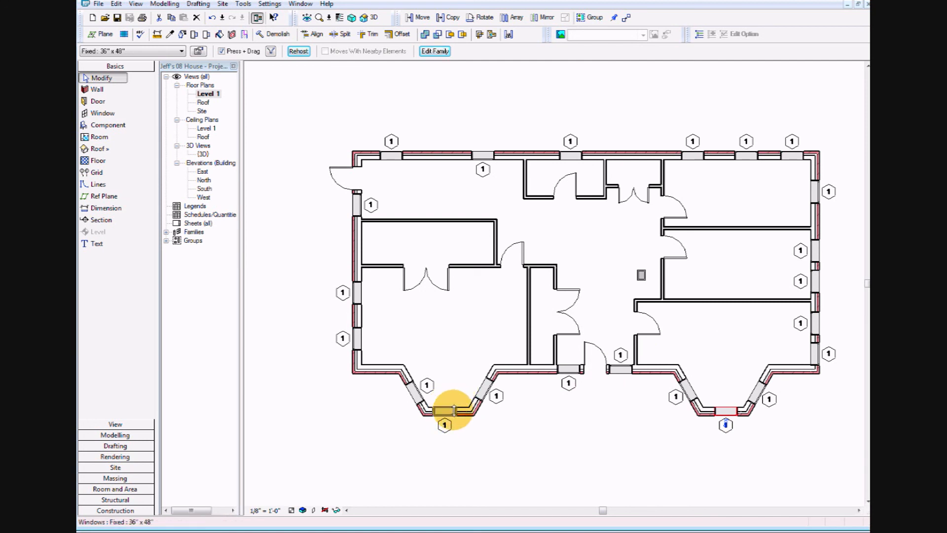
left_click(453, 410)
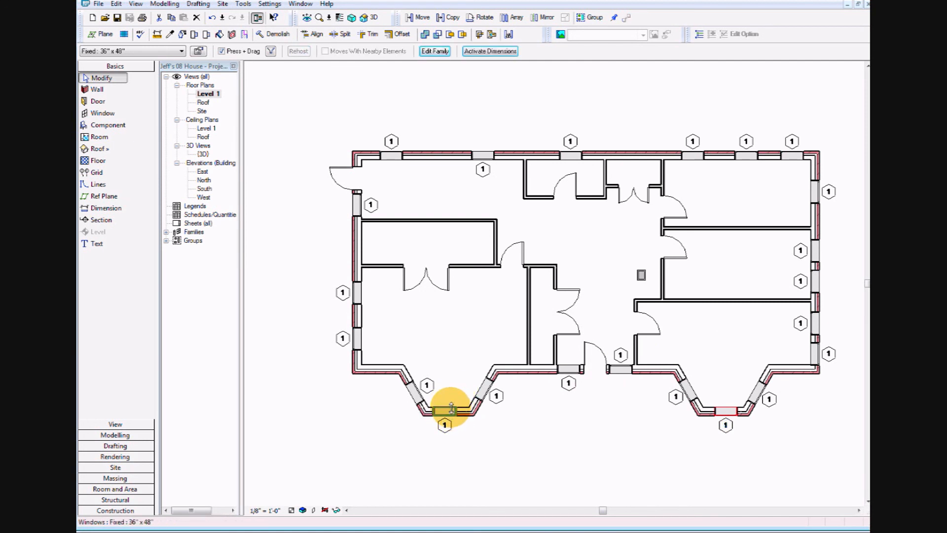
left_click(452, 410)
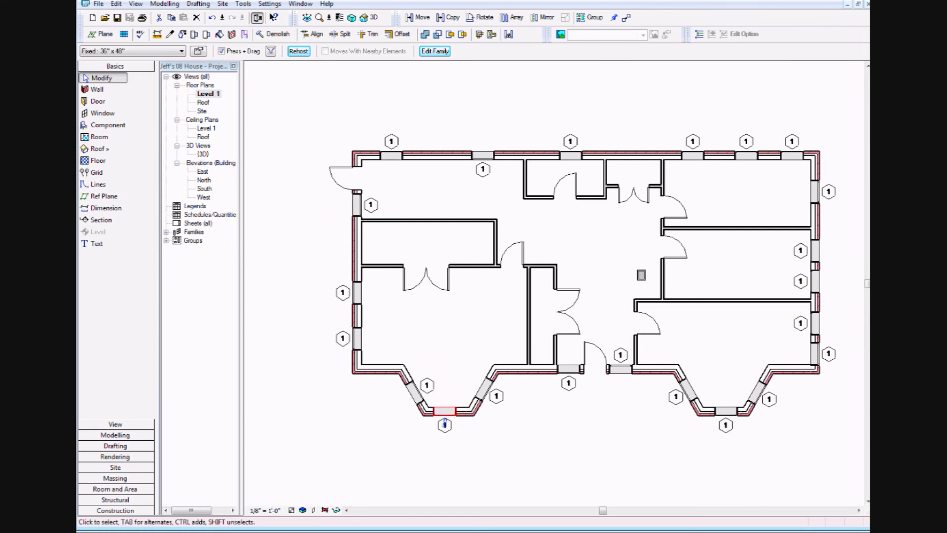
left_click(444, 423)
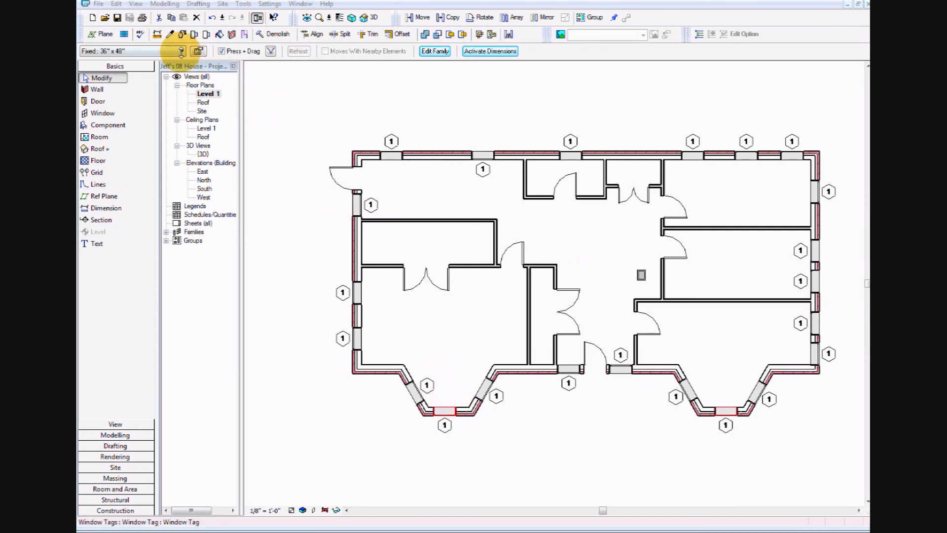
left_click(181, 51)
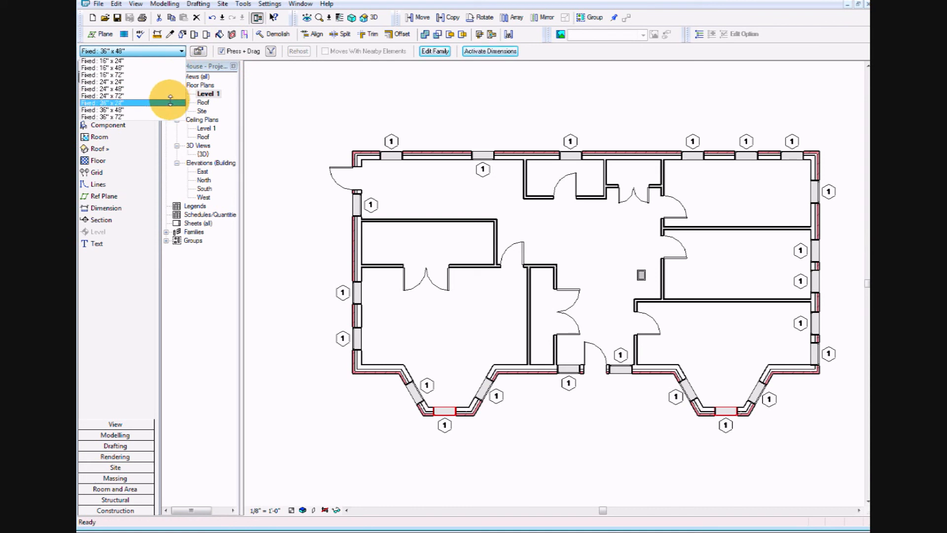
left_click(168, 116)
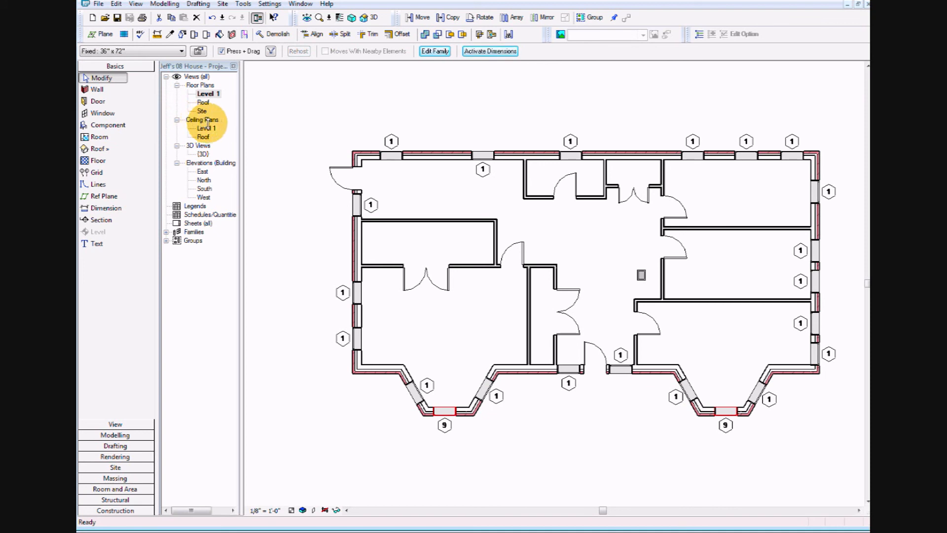
Open the {3D} view and spin the model to inspect the two changed bay windows from the front.
double_click(202, 153)
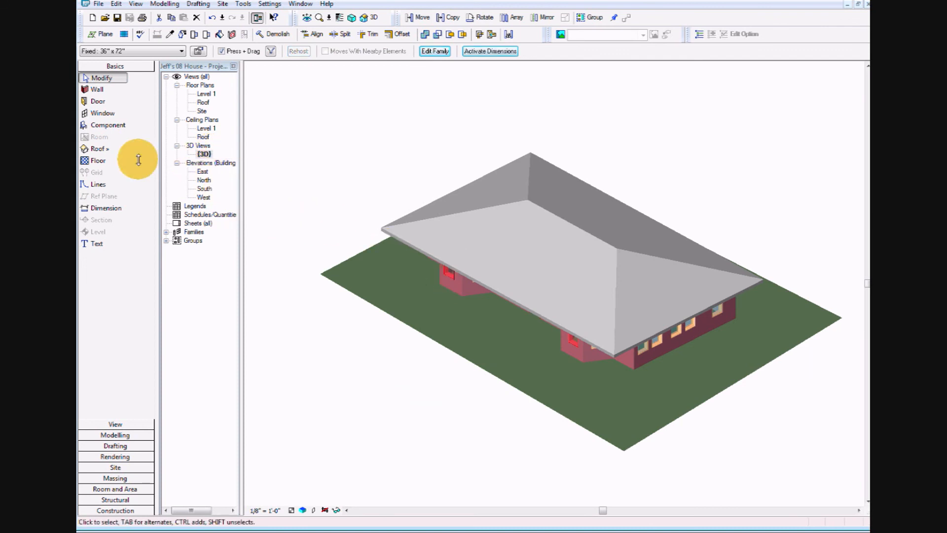
left_click(307, 17)
left_click(178, 483)
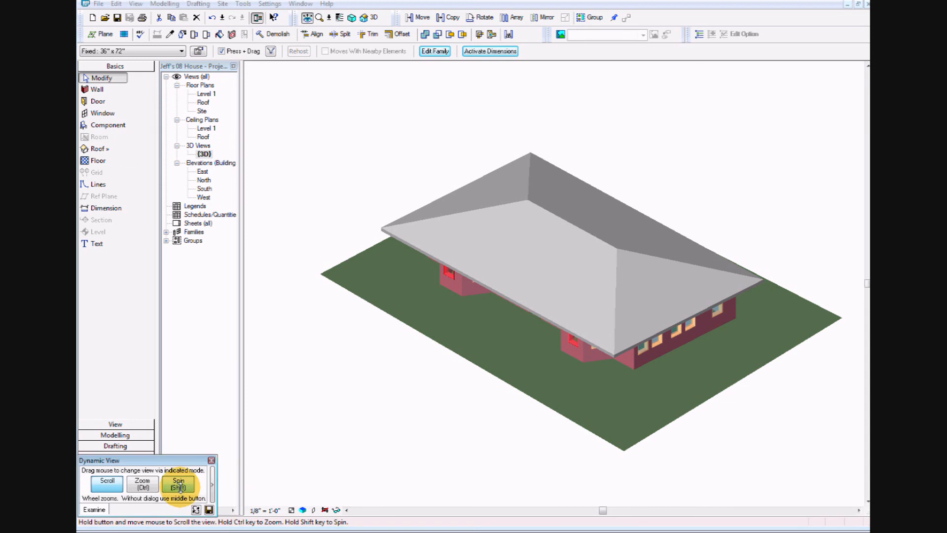
left_click_drag(538, 340, 583, 292)
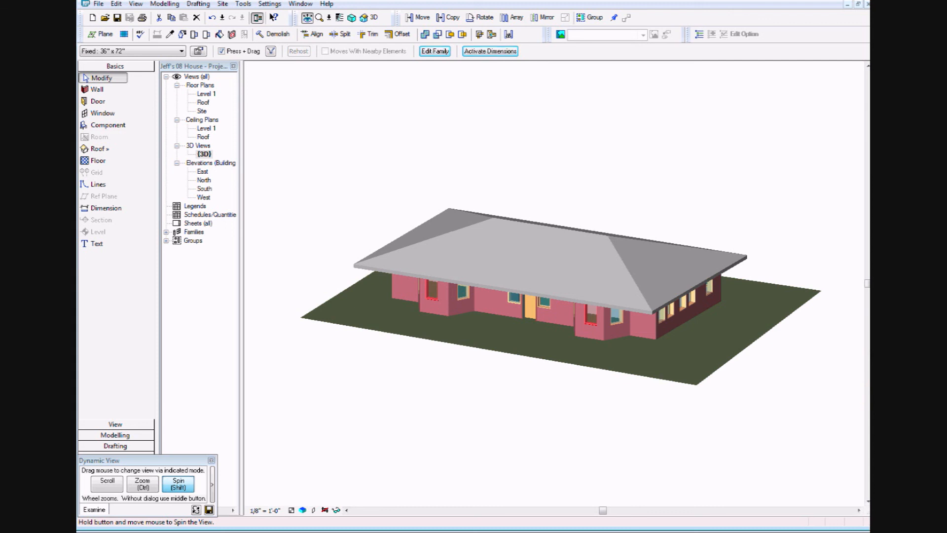
key("Escape")
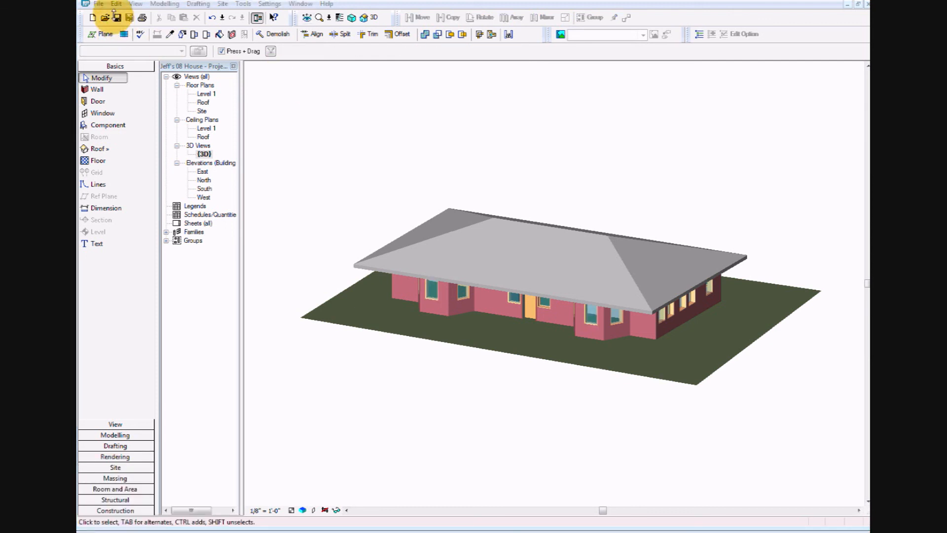
Export the current 3D view to CAD format as AutoCAD 2007 DWG, replacing the previously exported house drawing.
left_click(97, 5)
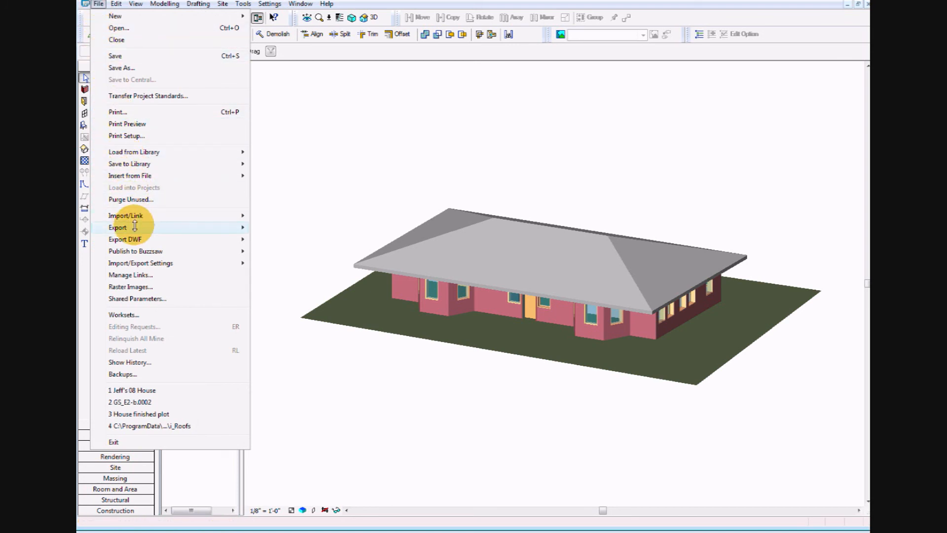
mouse_move(214, 228)
left_click(272, 227)
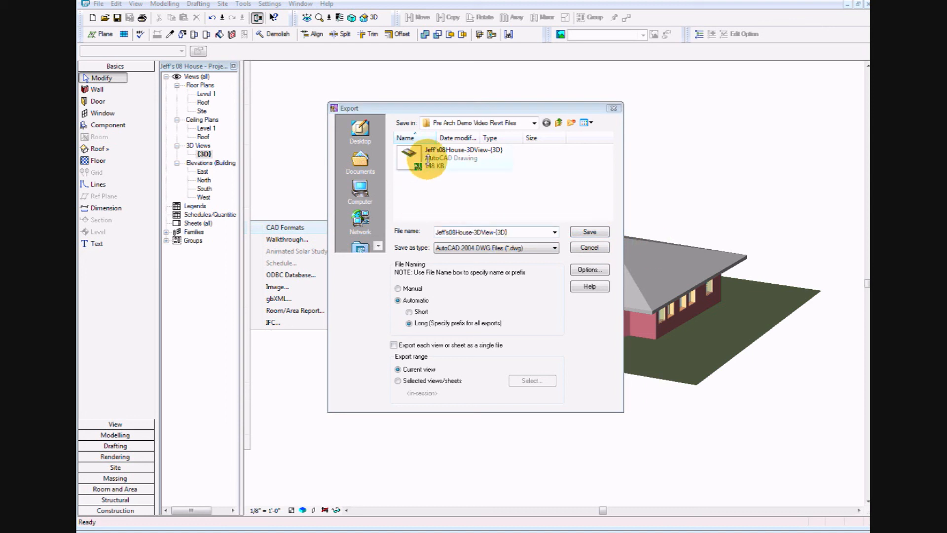
left_click(428, 159)
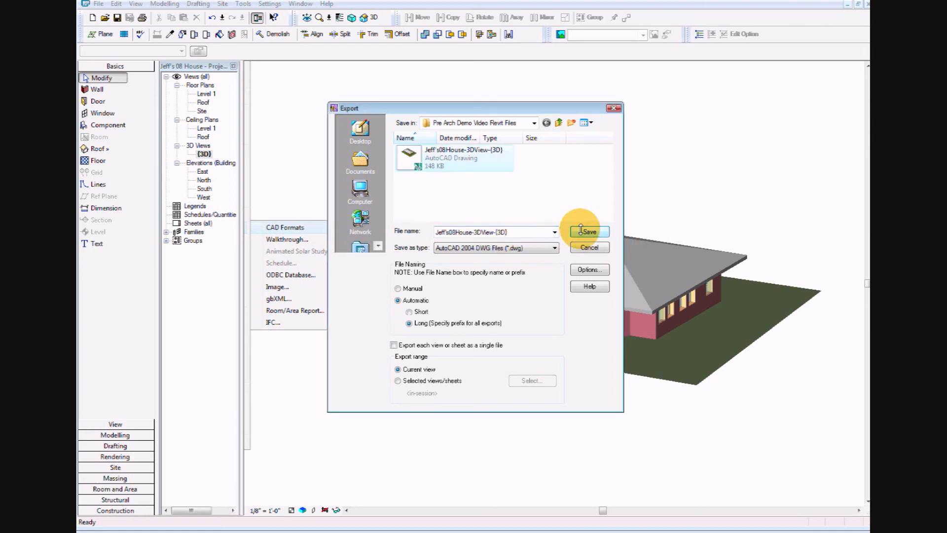
left_click(550, 248)
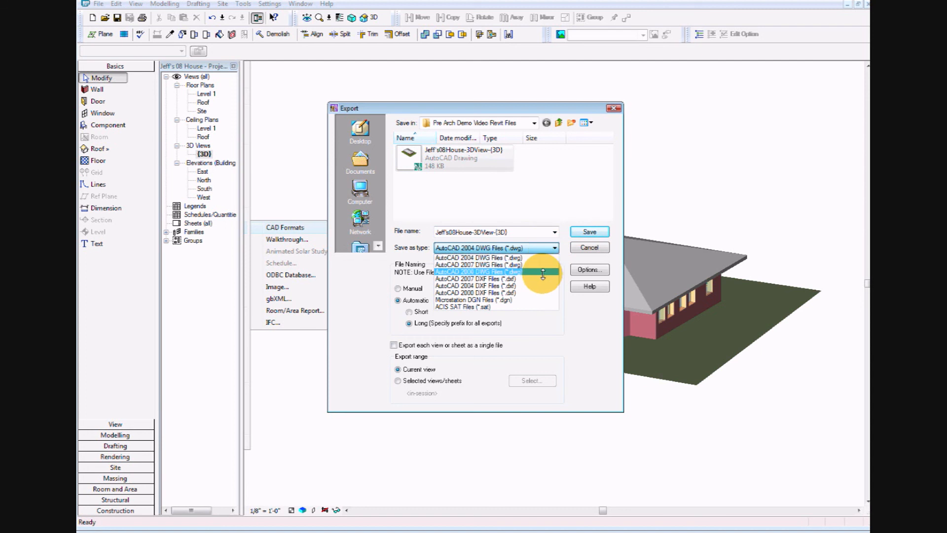
left_click(543, 265)
left_click(581, 231)
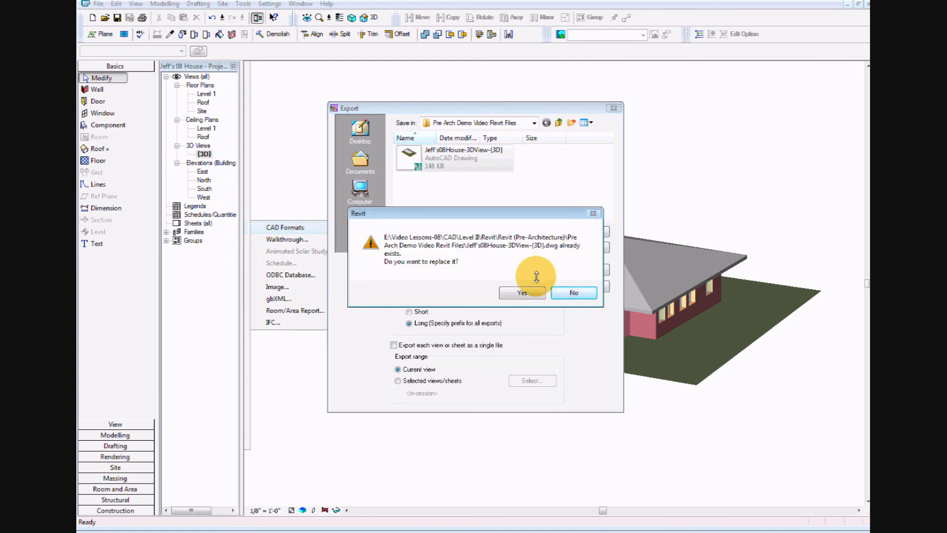
left_click(523, 293)
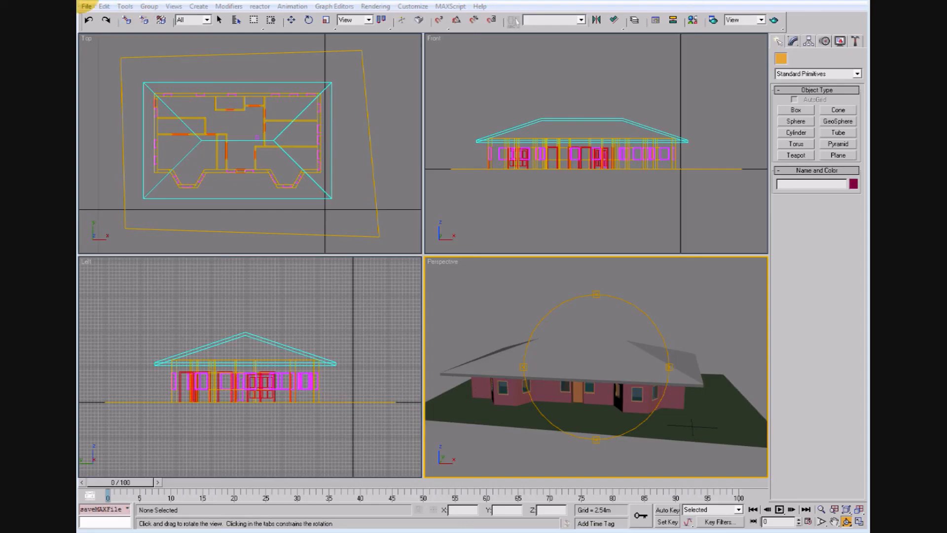
Reload the linked house DWG in the 3ds Max File Link Manager, accepting the existing link settings.
left_click(87, 6)
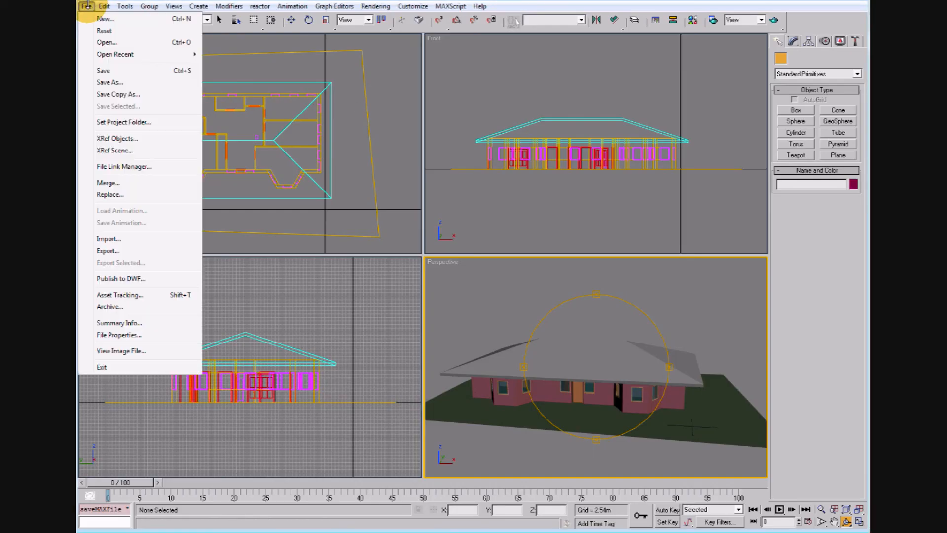
left_click(126, 166)
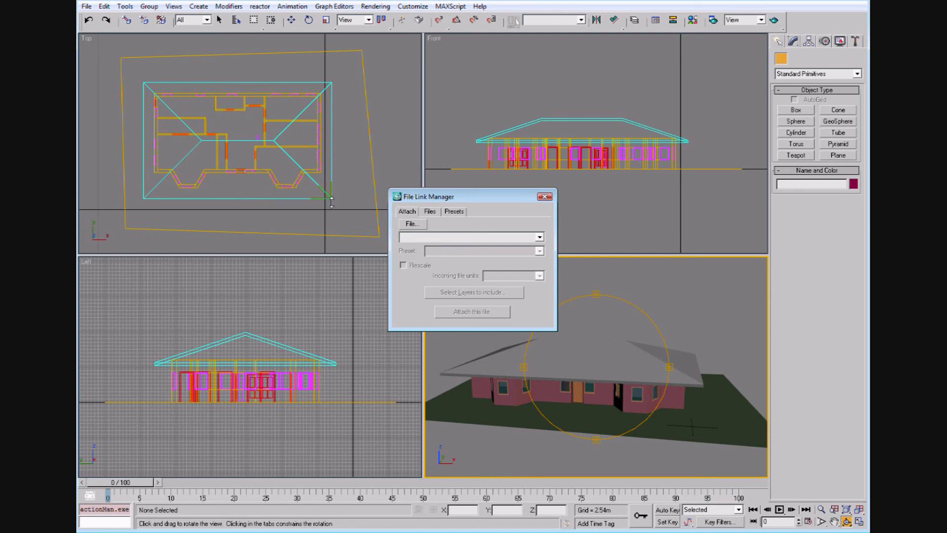
left_click(429, 211)
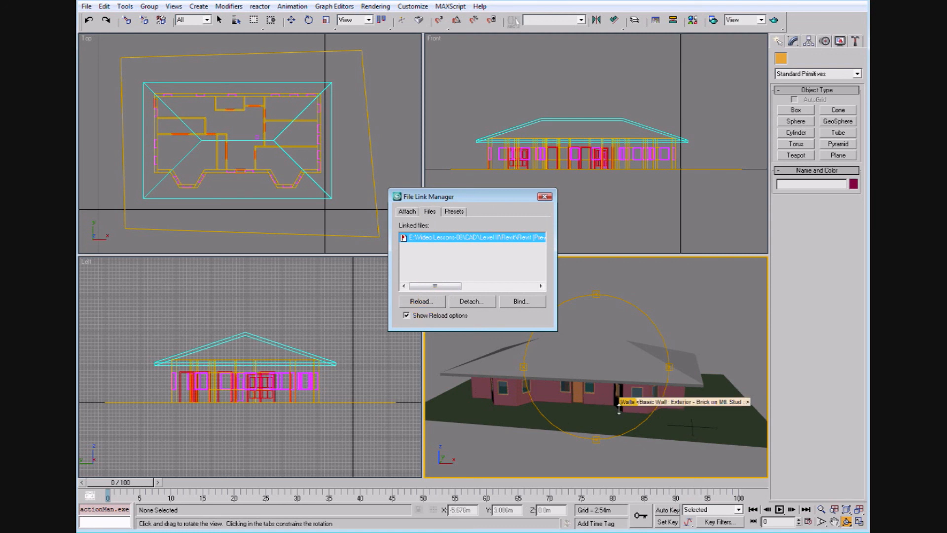
left_click(430, 301)
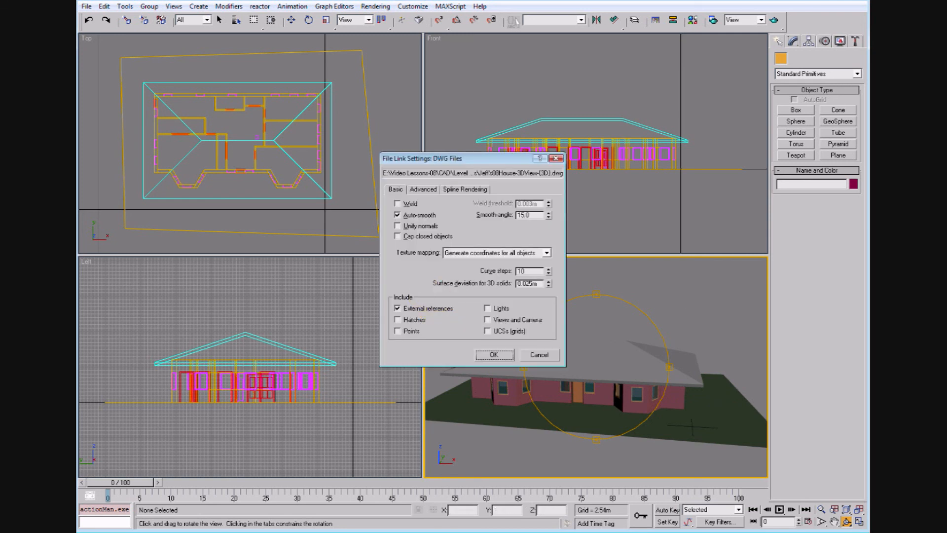
left_click(494, 354)
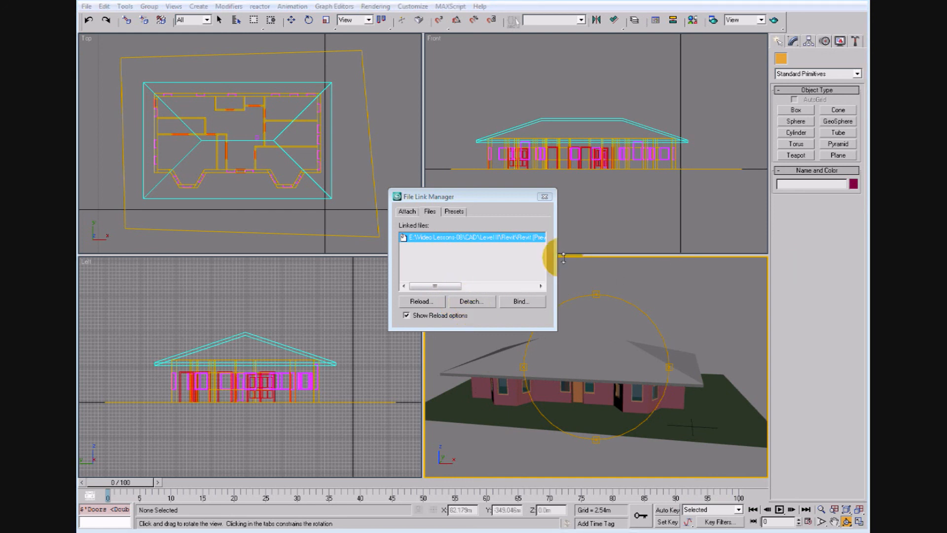
left_click(546, 196)
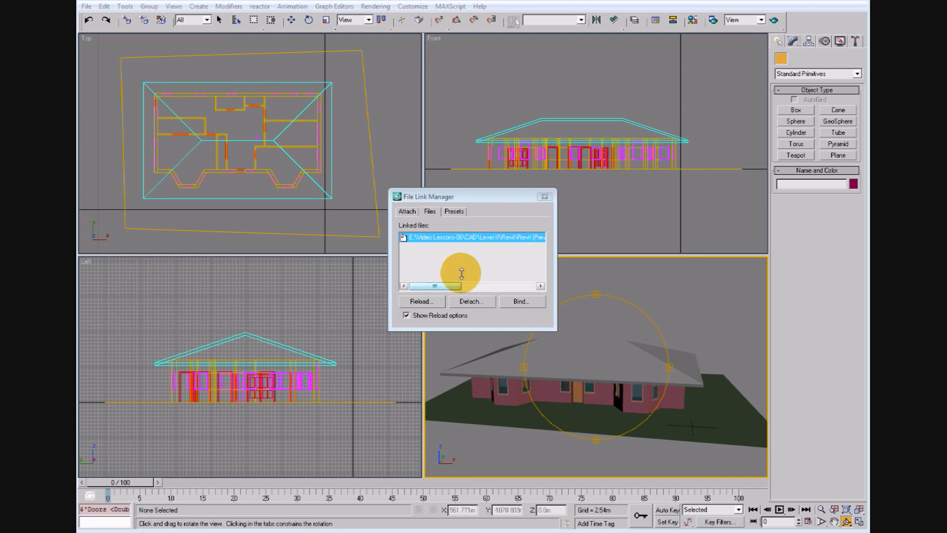